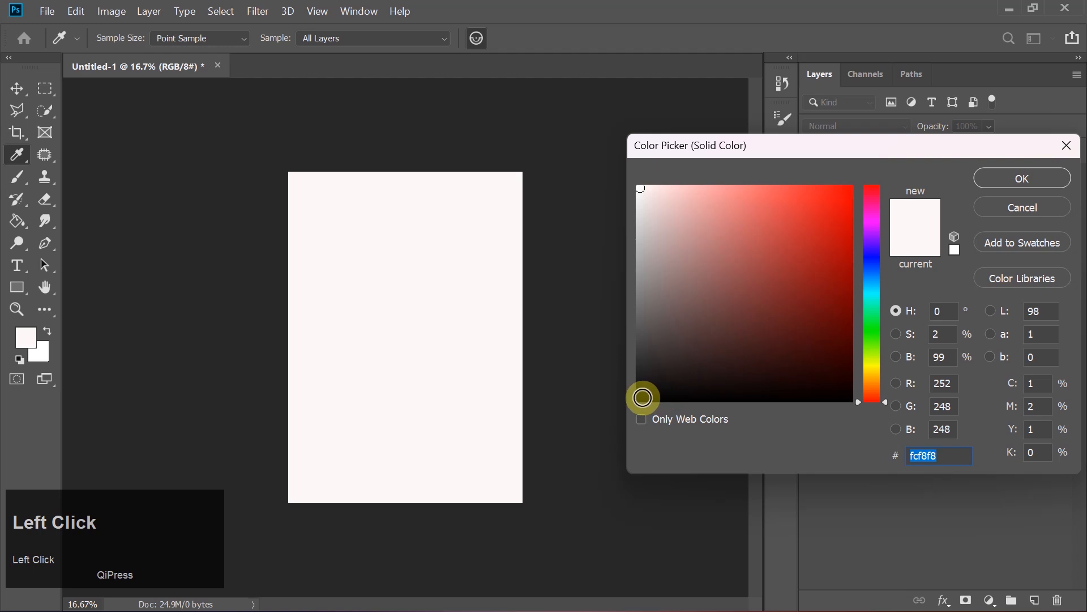
# Apply black as the color of the solid color fill covering the page
pyautogui.click(1014, 178)
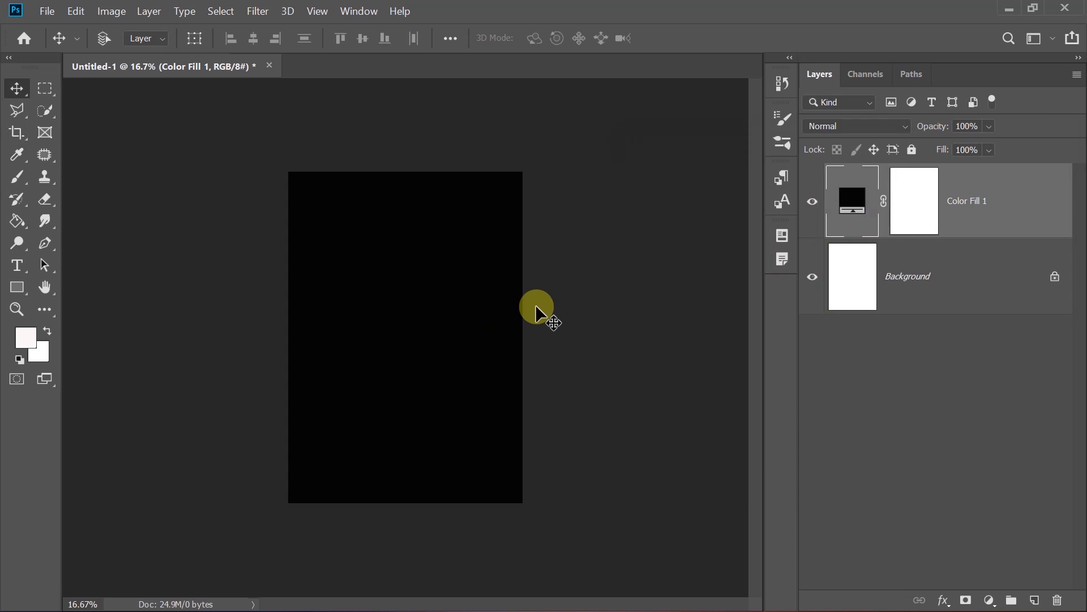
# Add the letter "e" in near-white Poppins Bold at 700 pt and move it down to the middle of the page
pyautogui.click(17, 267)
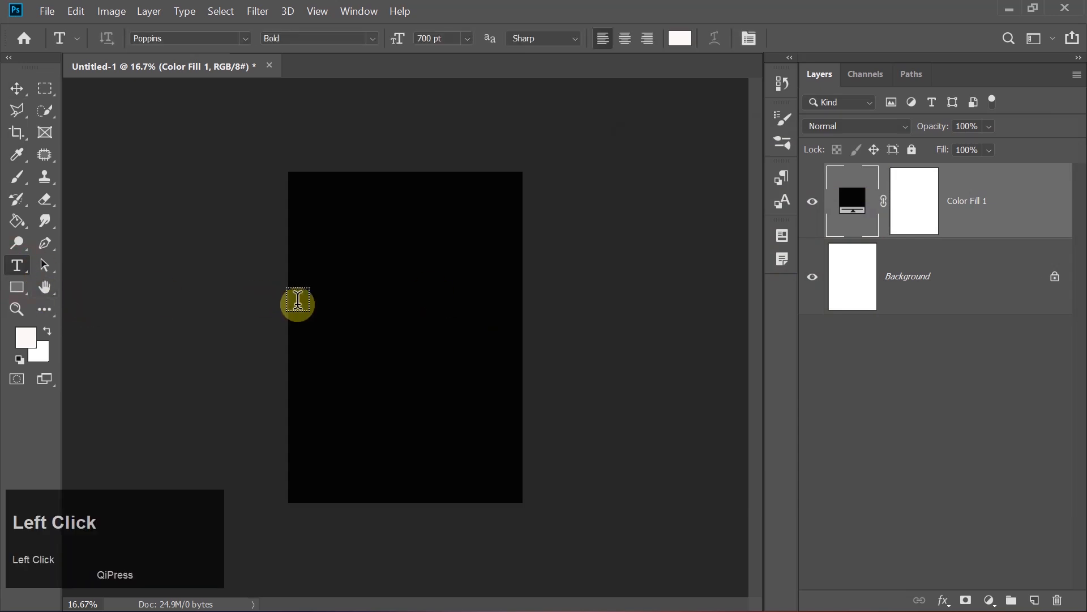
pyautogui.click(326, 330)
pyautogui.write('e')
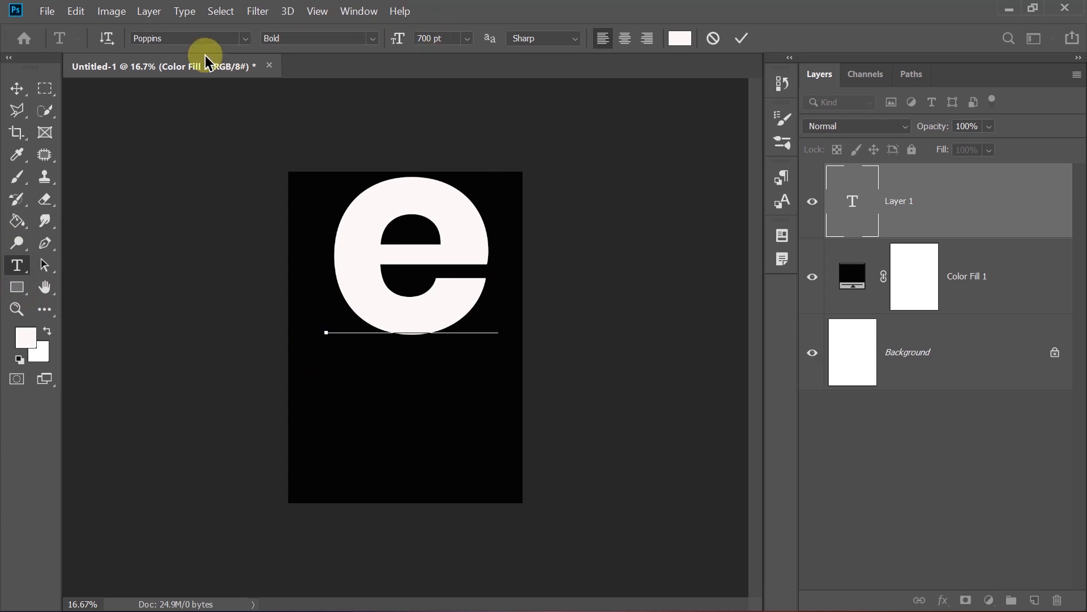
pyautogui.click(741, 38)
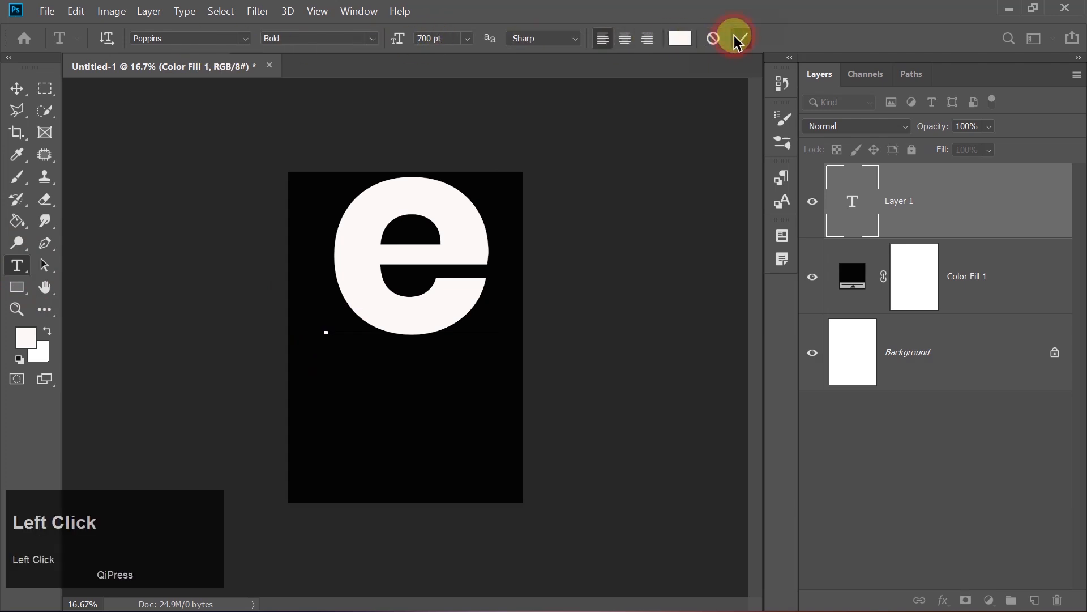
pyautogui.click(23, 91)
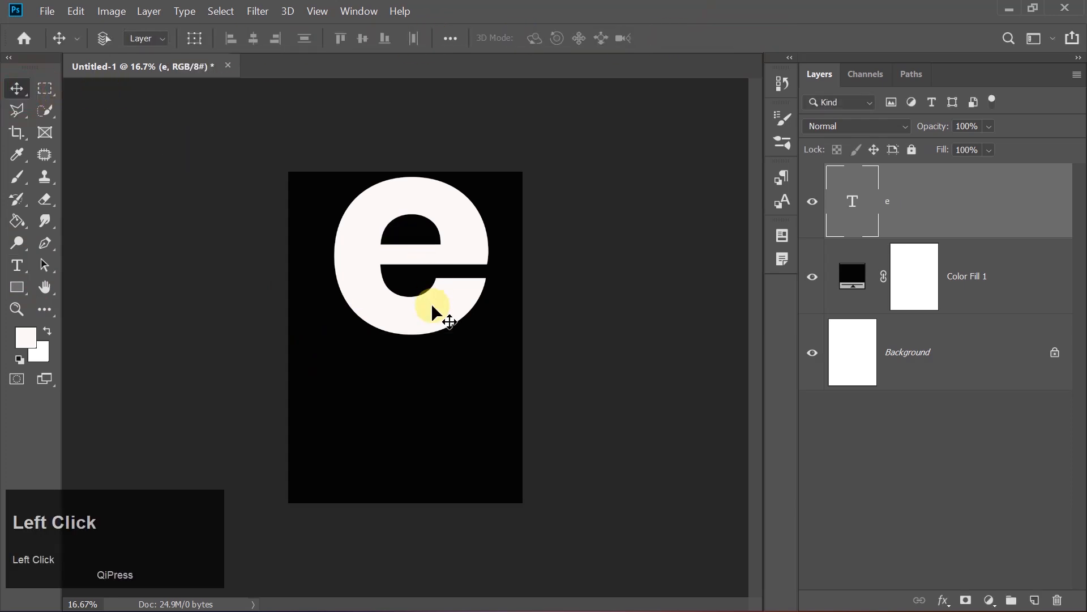
pyautogui.moveTo(433, 319); pyautogui.dragTo(433, 376)
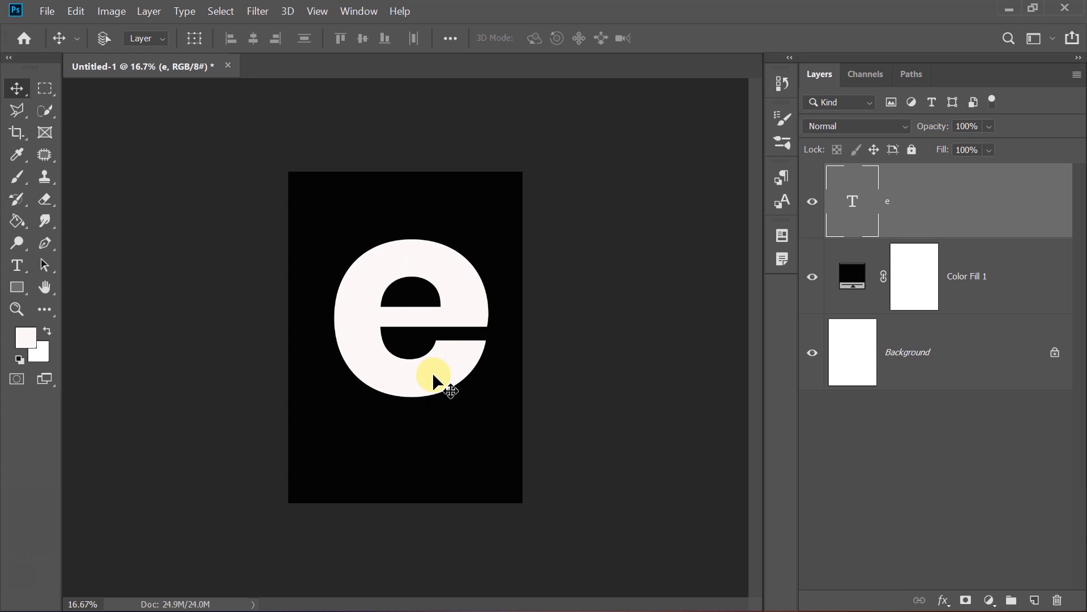
# Duplicate the "e" text layer and recolor the copied letter bright red
pyautogui.hotkey('ctrl', 'j')
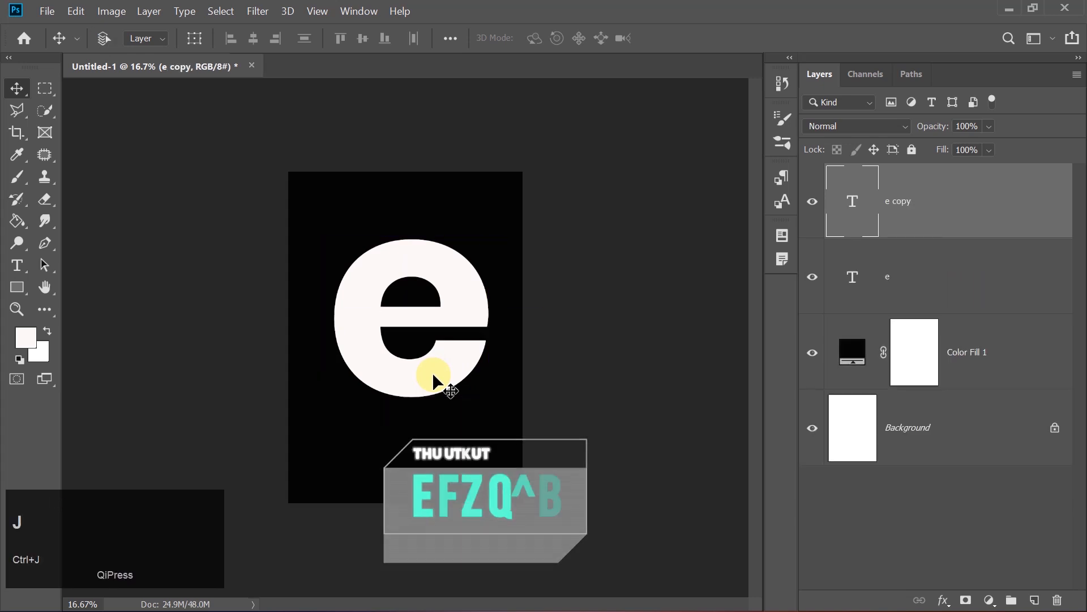
pyautogui.click(17, 266)
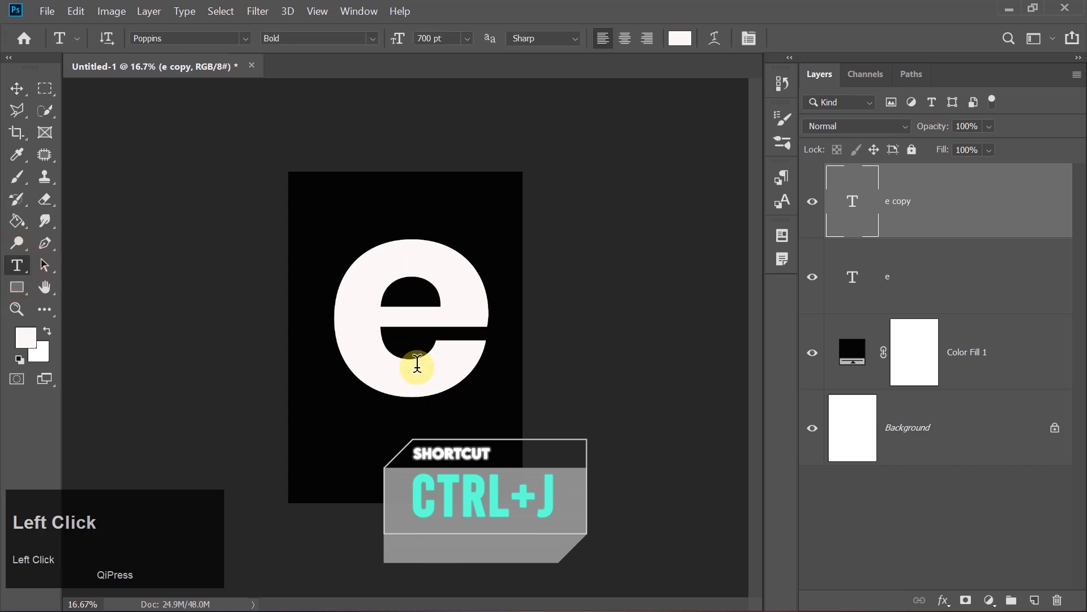
pyautogui.click(417, 364)
pyautogui.hotkey('ctrl', 'a')
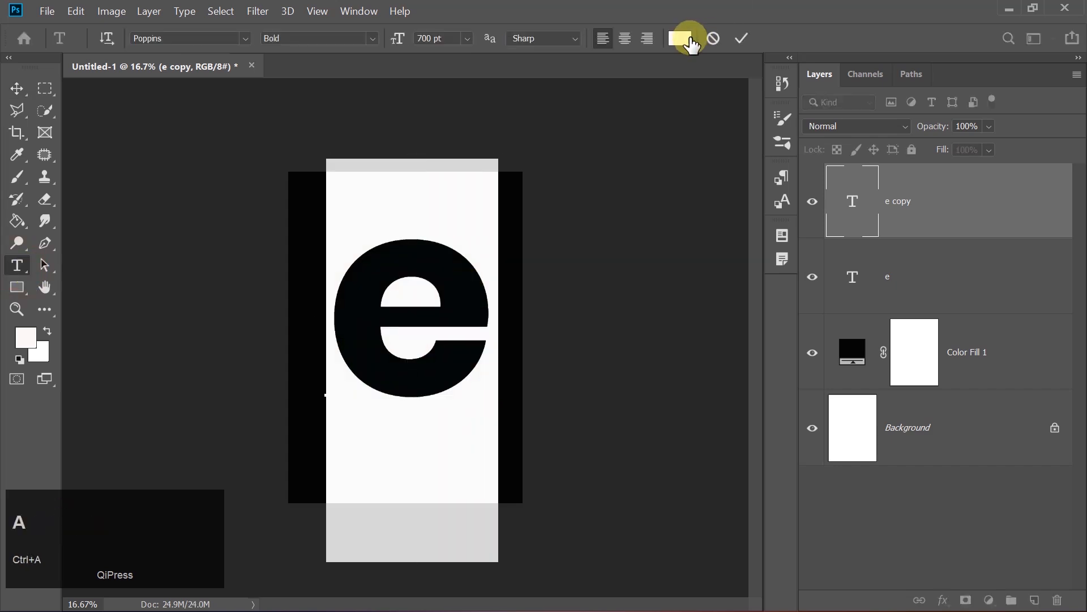
pyautogui.click(681, 37)
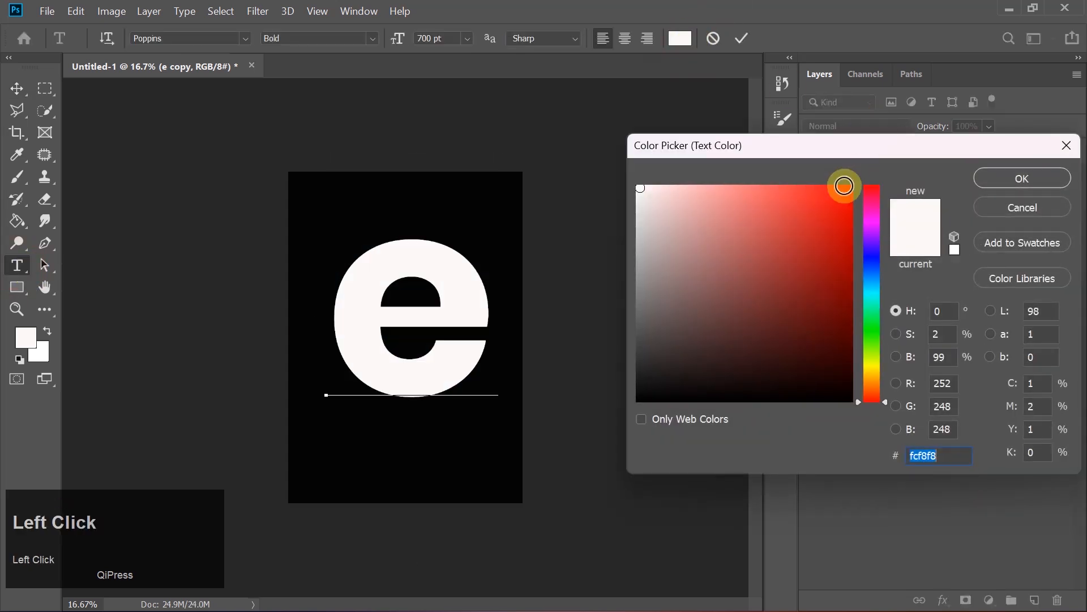
pyautogui.click(849, 188)
pyautogui.press('Return')
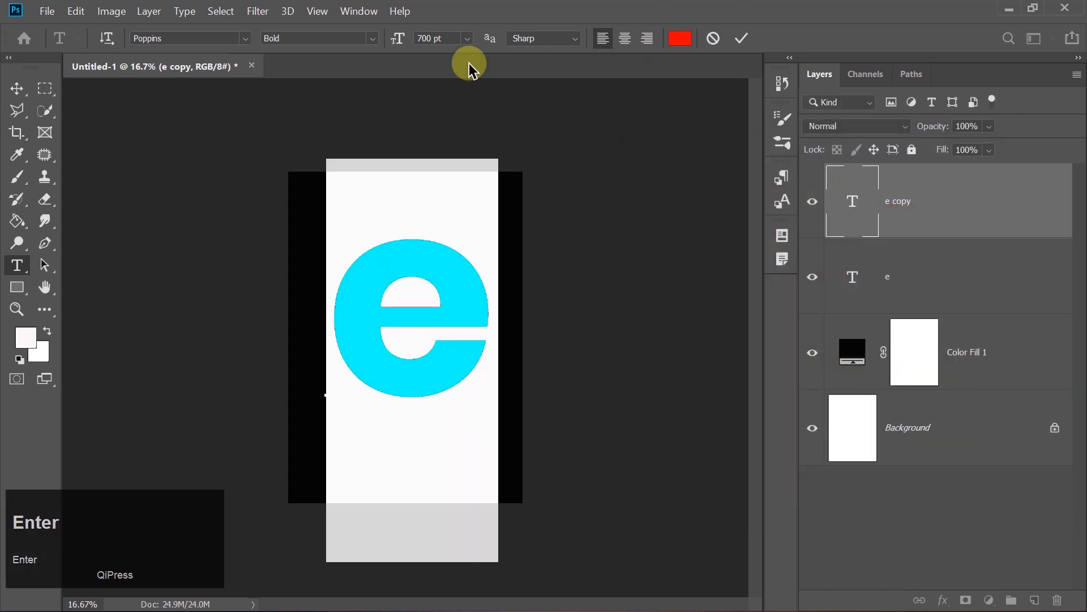
# Set the red "e" to 820 pt and move it down until it is vertically centered over the white letter
pyautogui.click(452, 42)
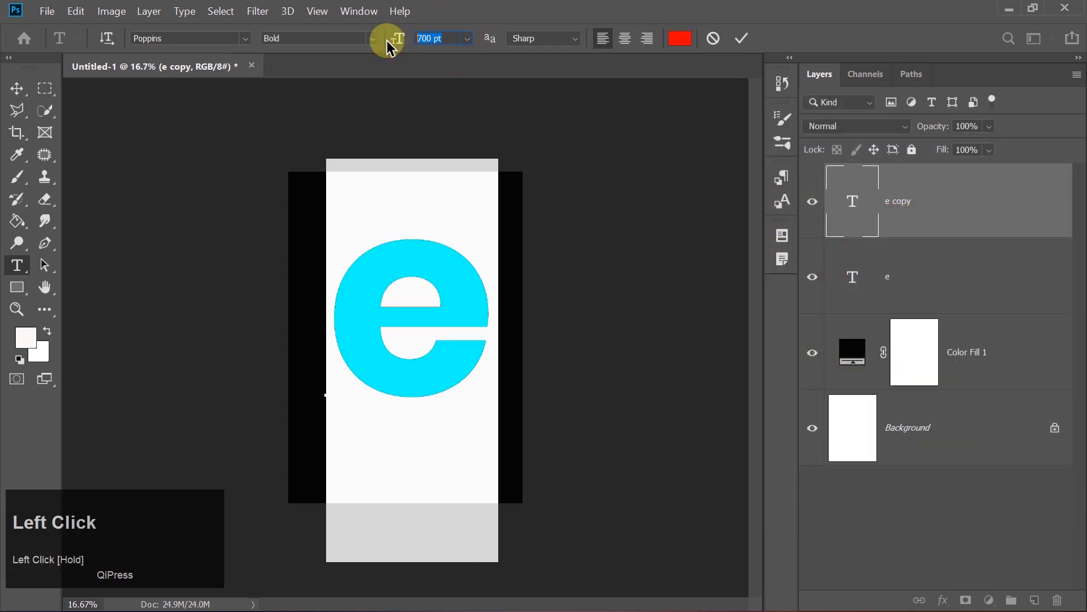
pyautogui.write('820')
pyautogui.press('Return')
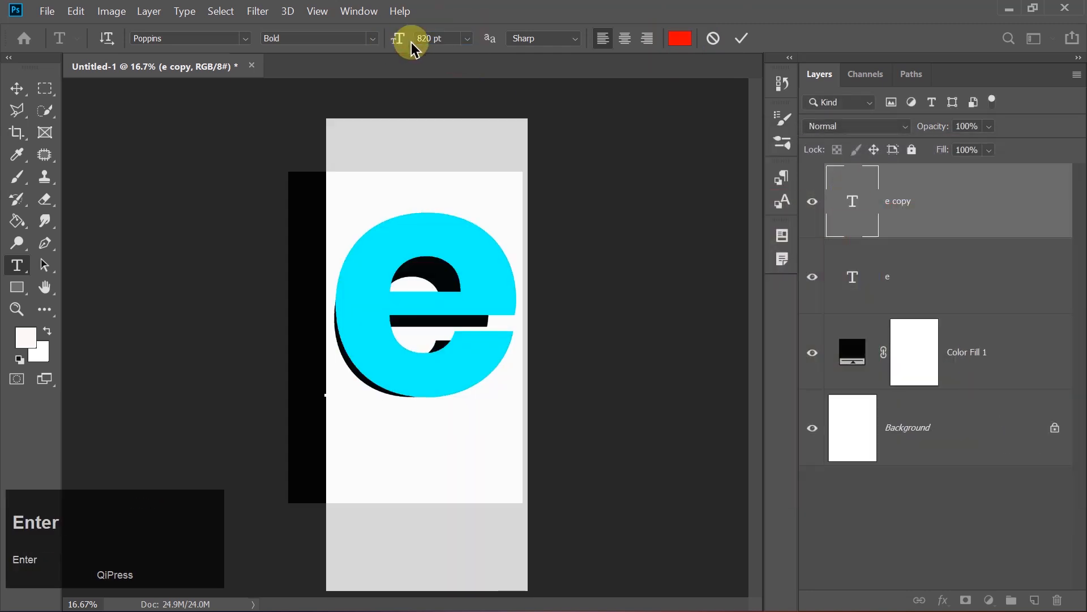
pyautogui.click(742, 38)
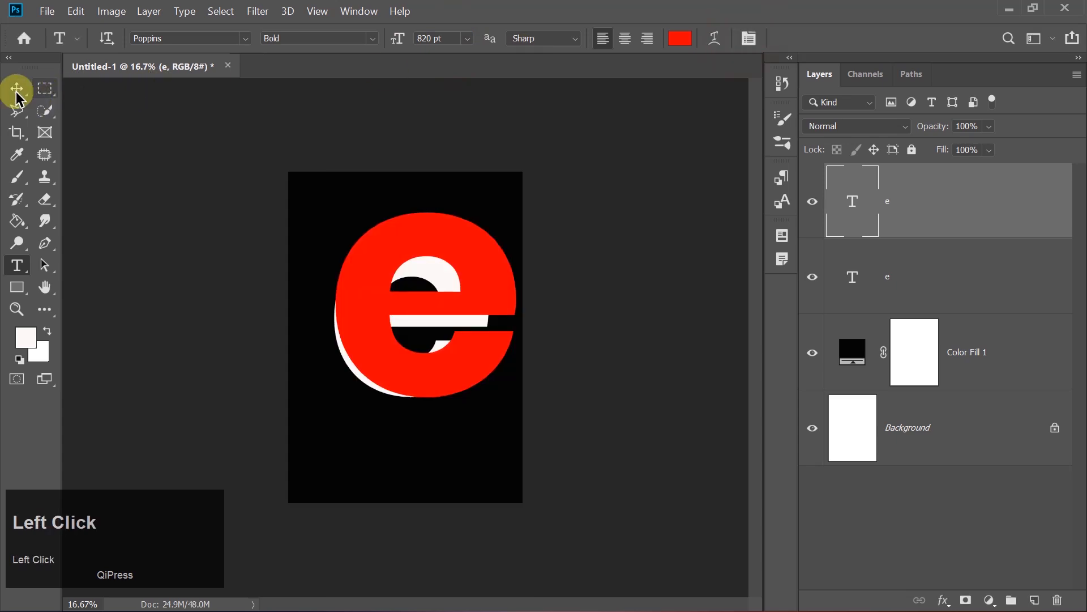
pyautogui.click(16, 88)
pyautogui.moveTo(466, 321); pyautogui.dragTo(487, 382)
pyautogui.press('Right')
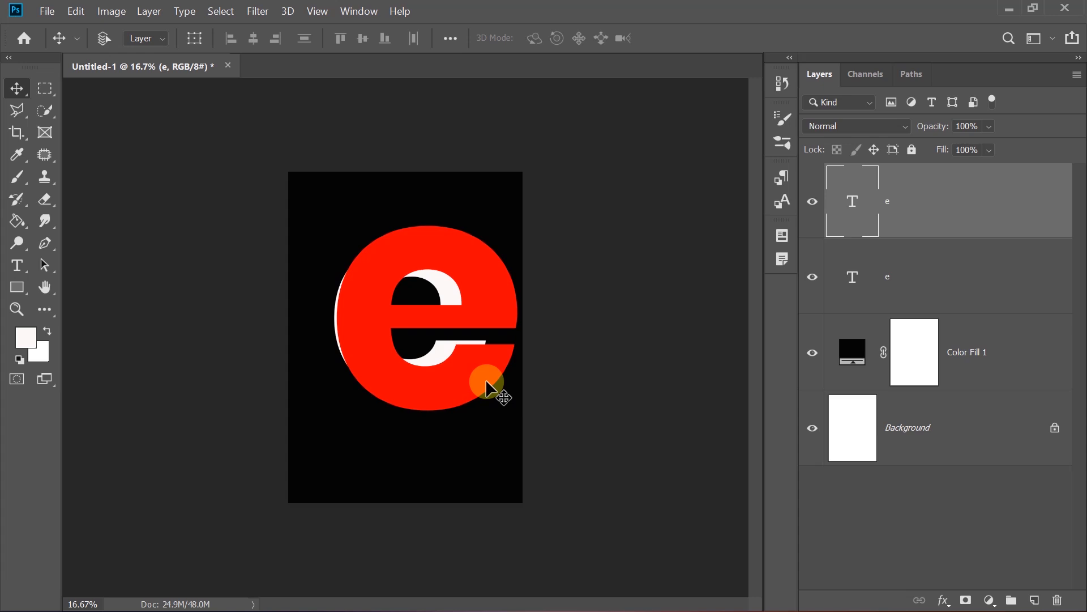
# Select the page's right part from the letter's middle with a rectangular marquee and mask the red "e" to that selection
pyautogui.click(44, 88)
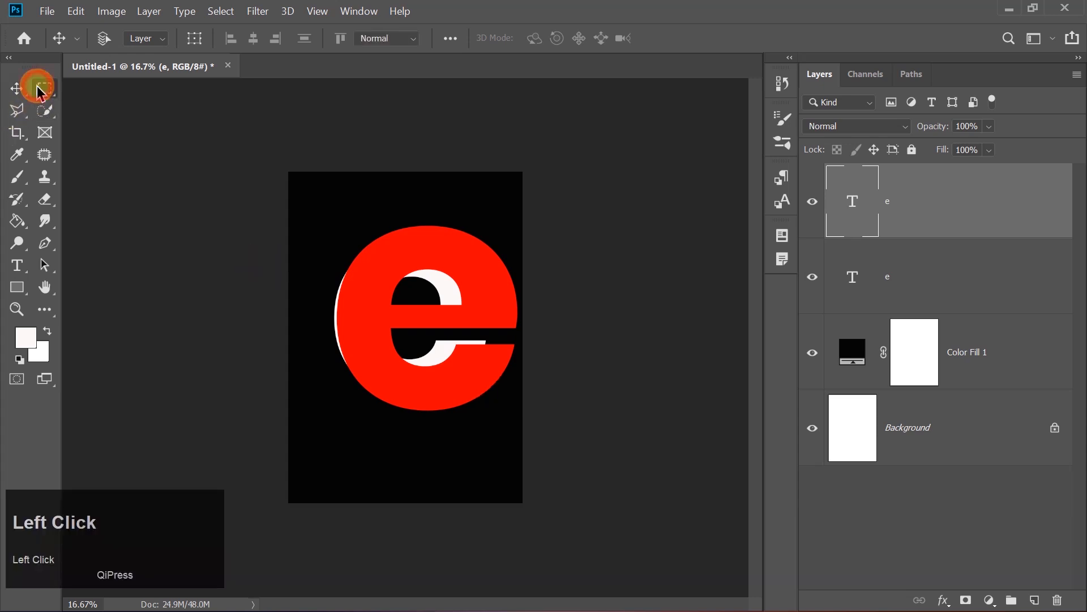
pyautogui.hotkey('ctrl', 'd')
pyautogui.moveTo(418, 161); pyautogui.dragTo(554, 543)
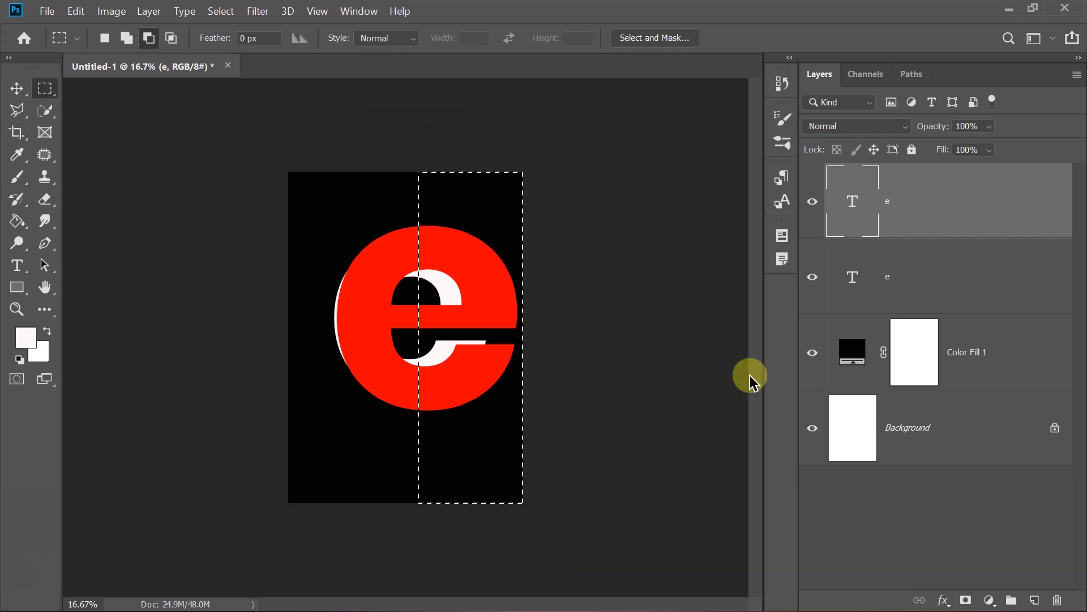
pyautogui.click(964, 601)
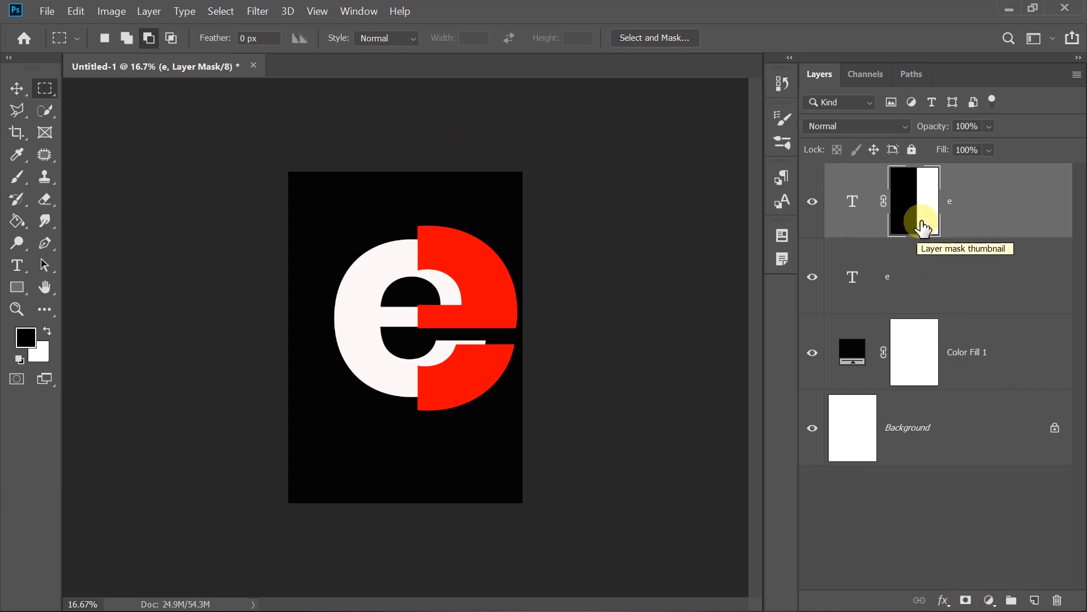
# Load the red letter's mask as a selection, invert it, and add it as a layer mask to the white "e"
pyautogui.rightClick(921, 224)
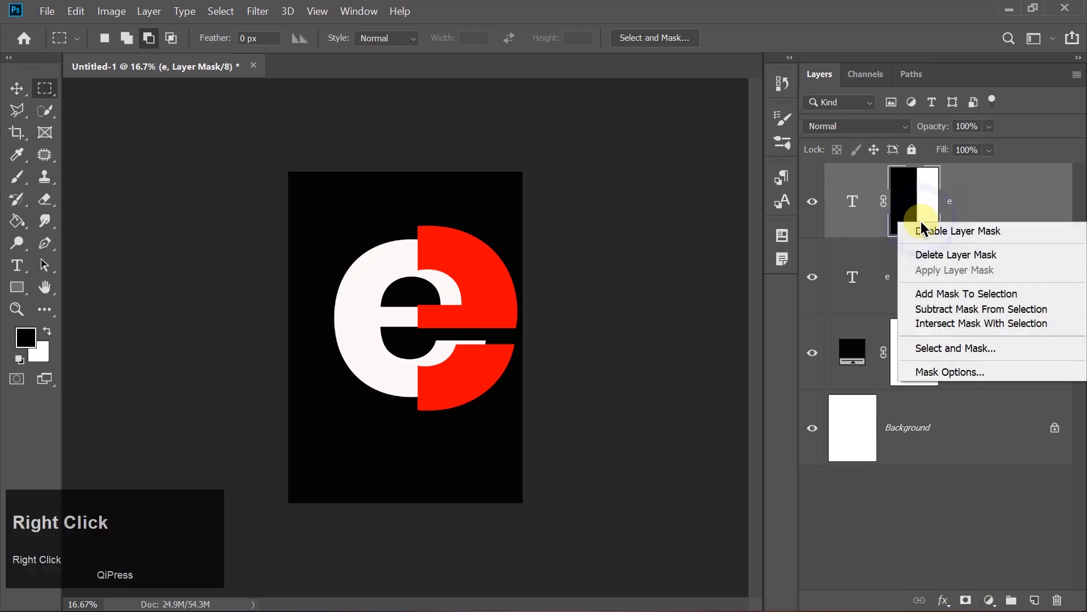
pyautogui.click(929, 292)
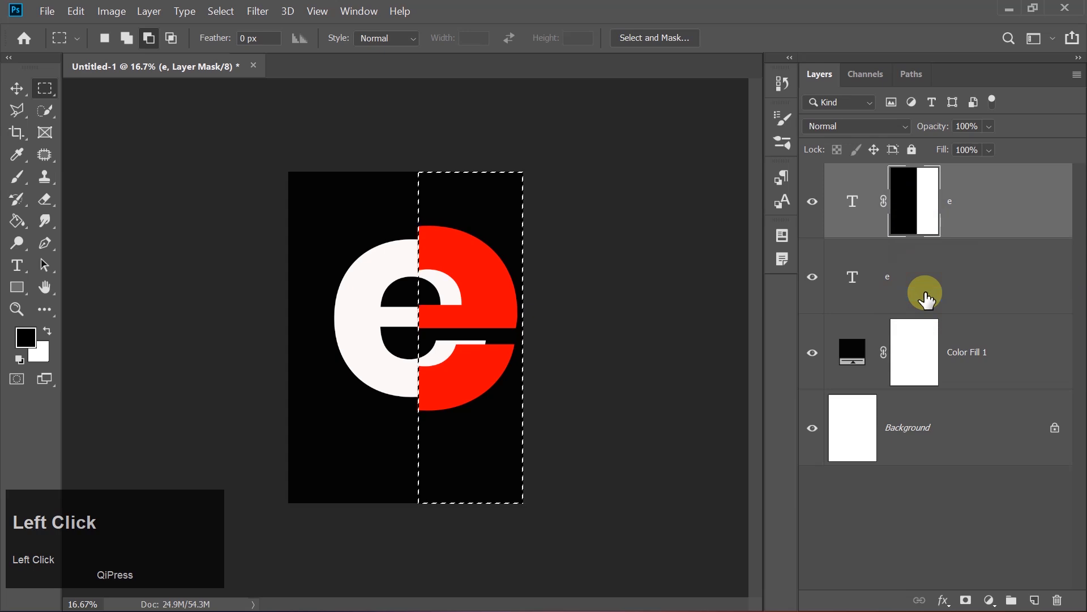
pyautogui.rightClick(430, 299)
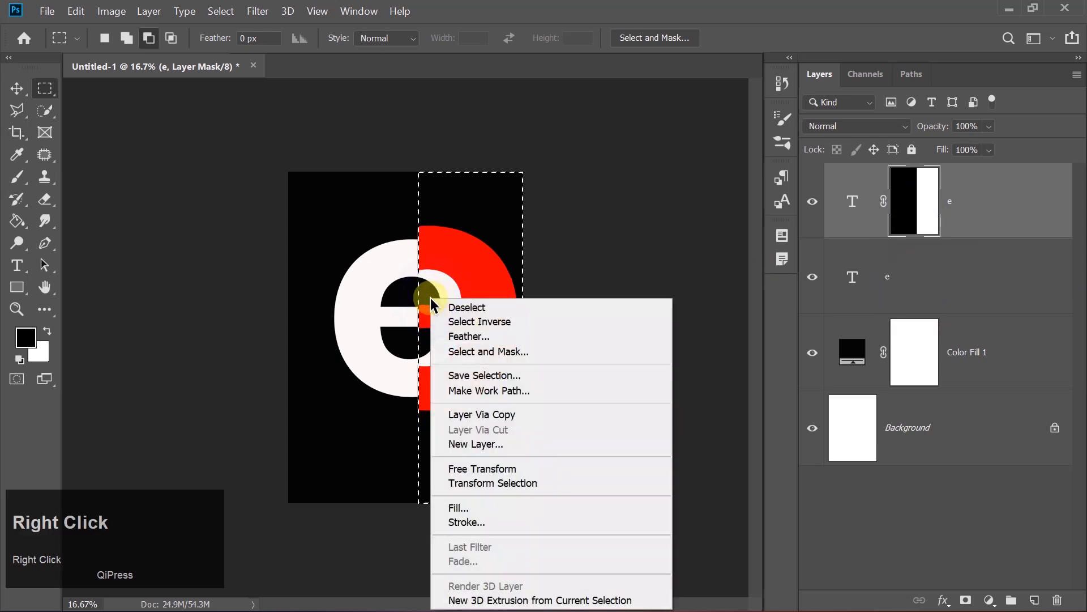
pyautogui.click(448, 321)
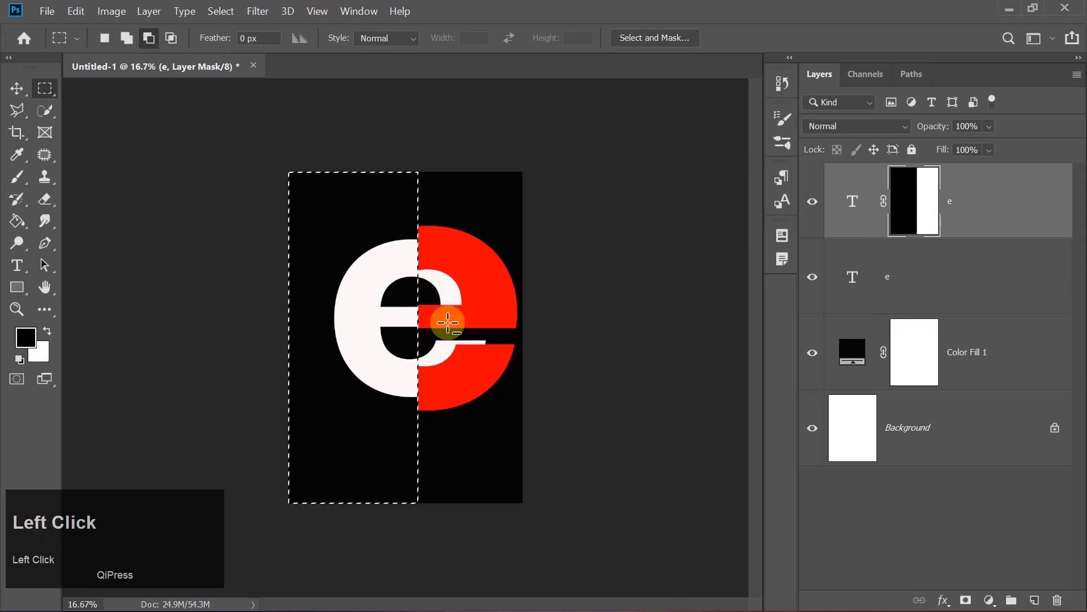
pyautogui.click(923, 278)
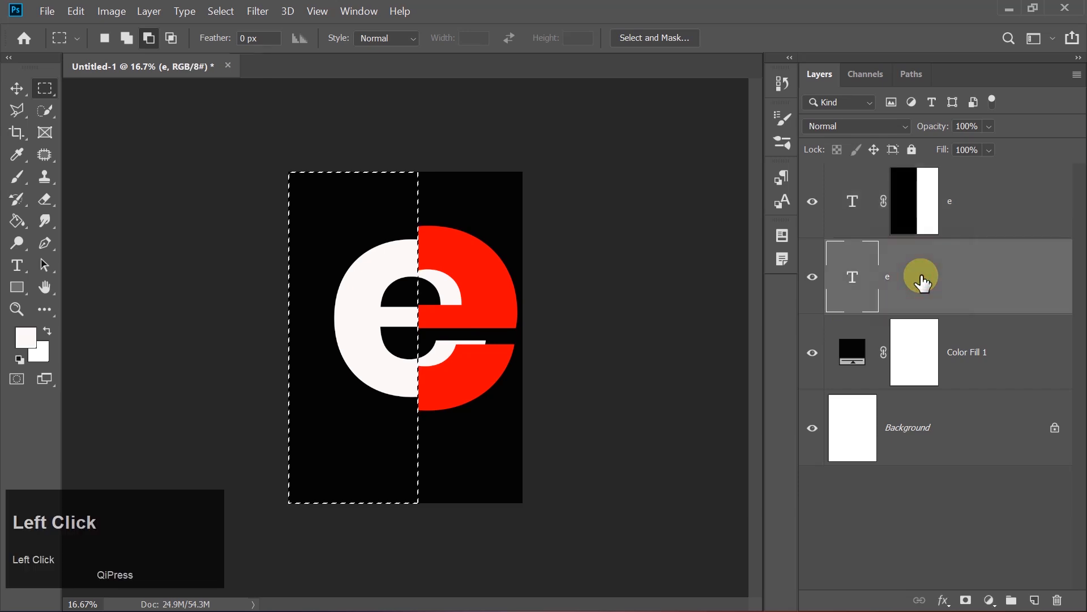
pyautogui.click(966, 600)
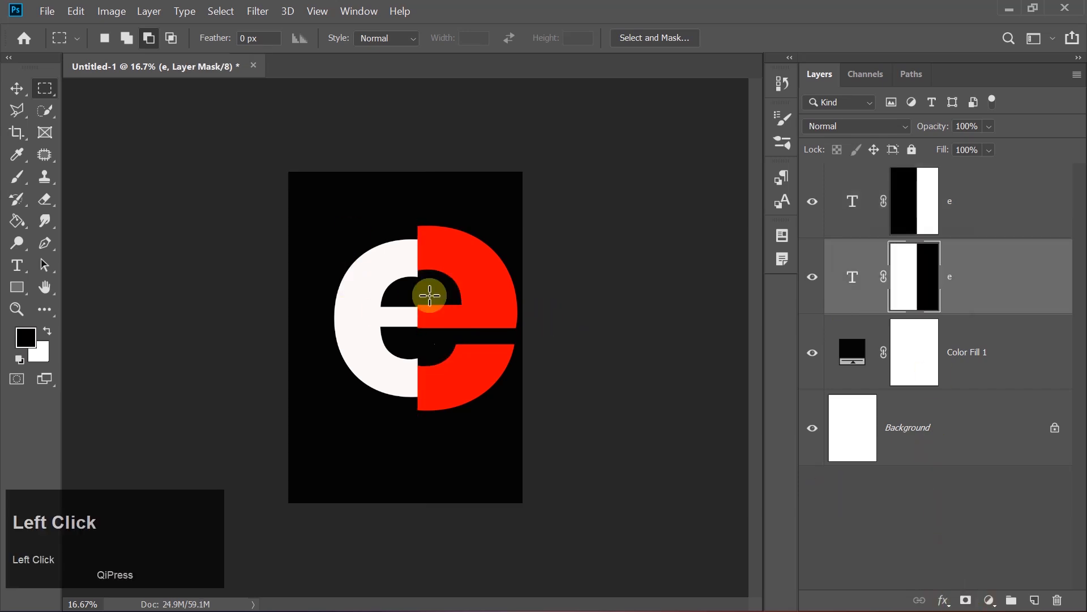
# Create a new layer group above the red "e" layer and give the group a yellow color label
pyautogui.click(17, 88)
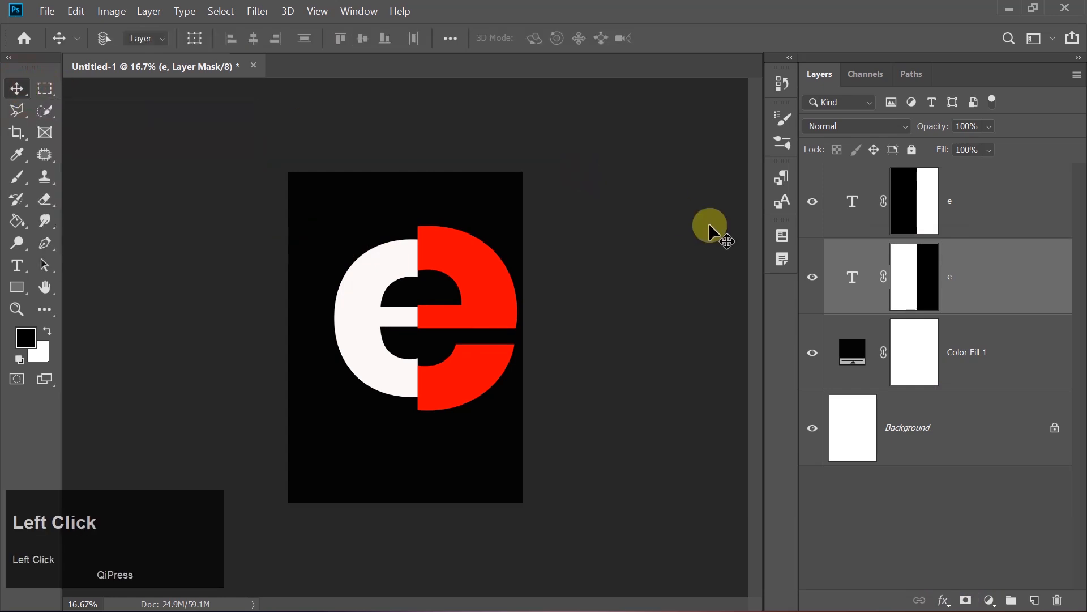
pyautogui.click(978, 215)
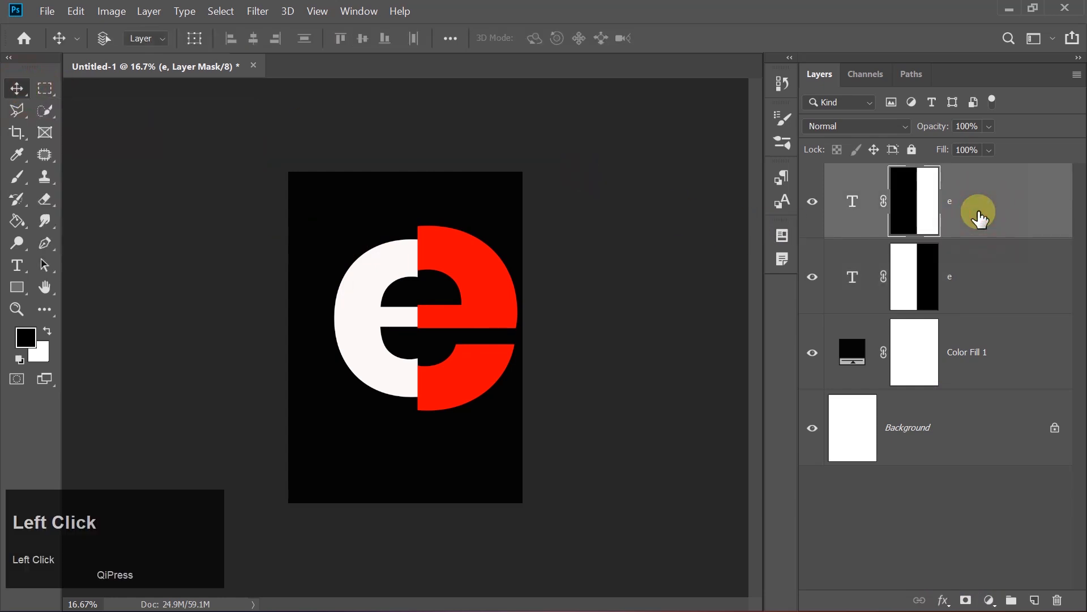
pyautogui.click(1012, 600)
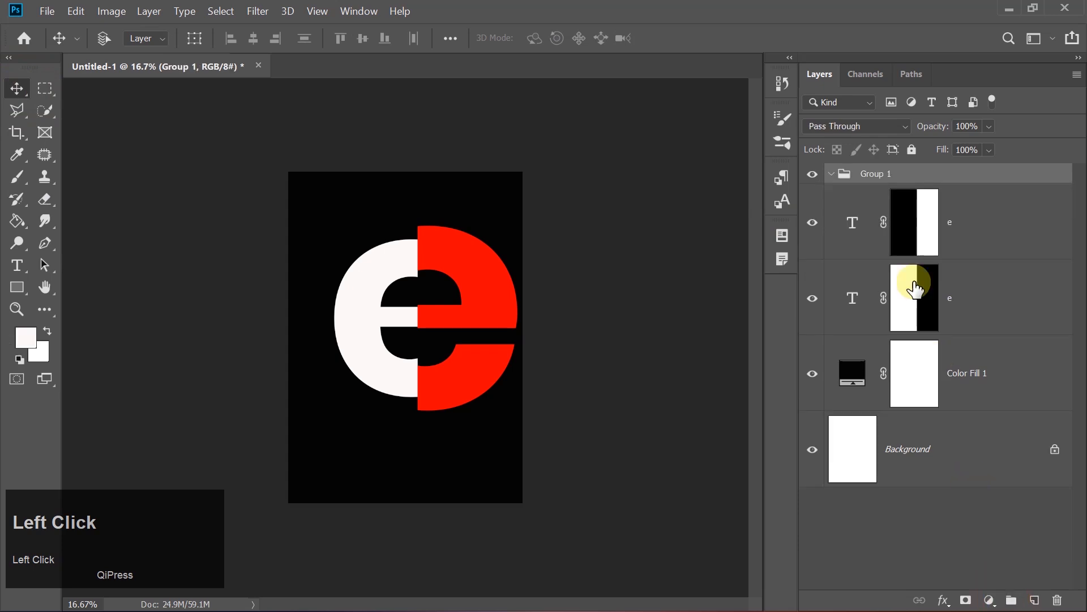
pyautogui.rightClick(888, 175)
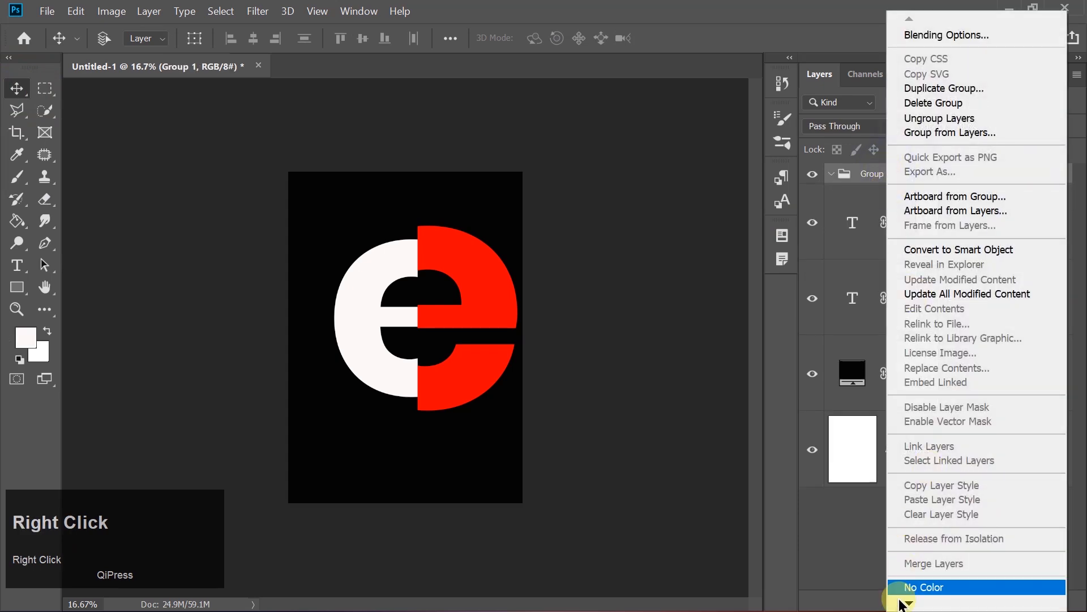
pyautogui.click(908, 602)
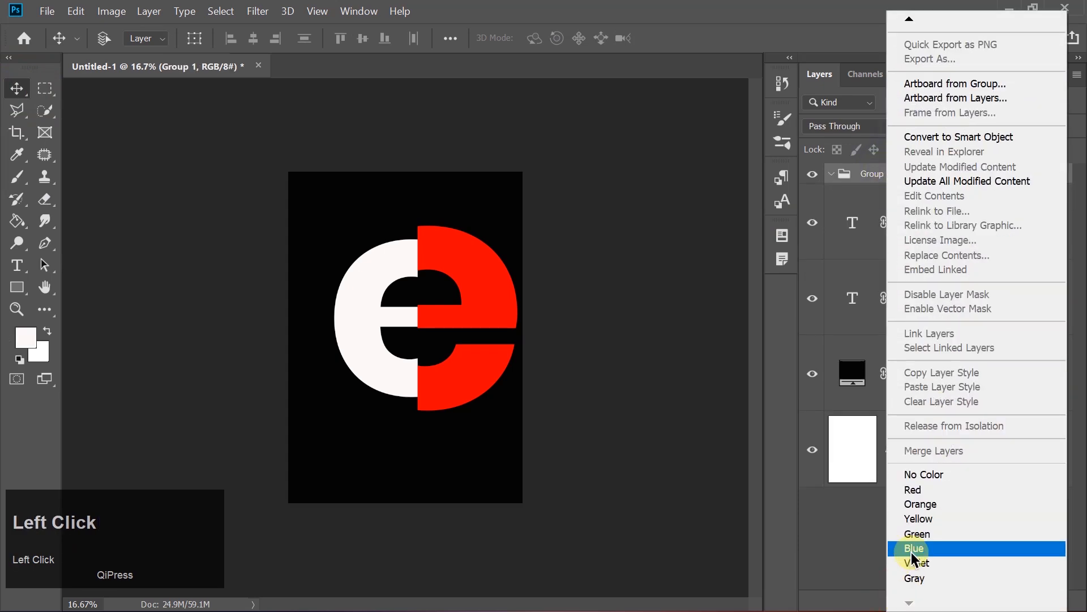
pyautogui.click(912, 515)
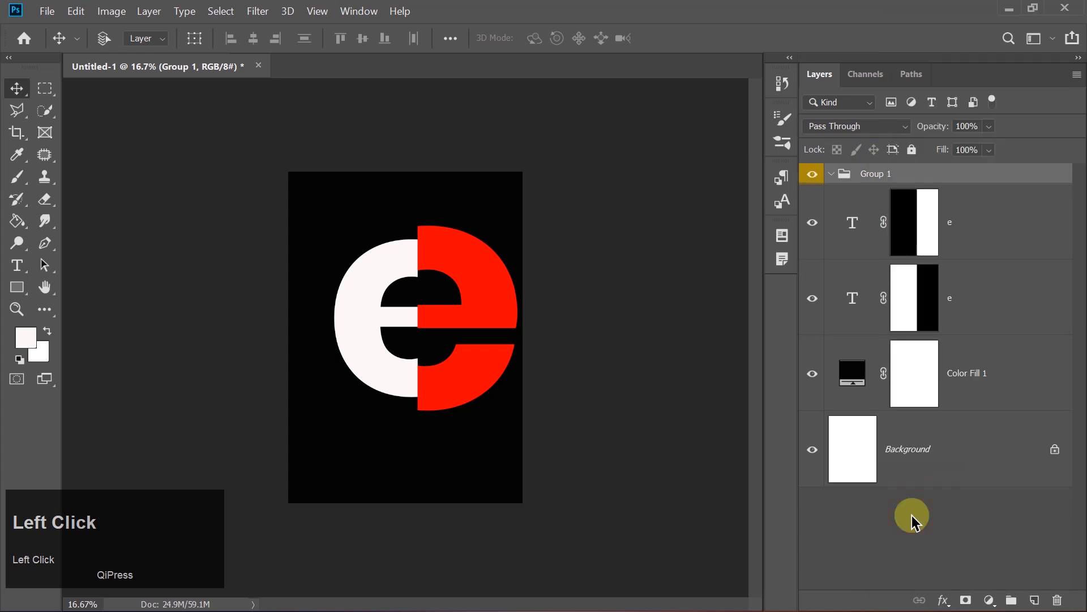
# Put the red "e" layer into the yellow-labelled group and transfer its layer mask to the group
pyautogui.click(991, 202)
pyautogui.moveTo(986, 229); pyautogui.dragTo(969, 180)
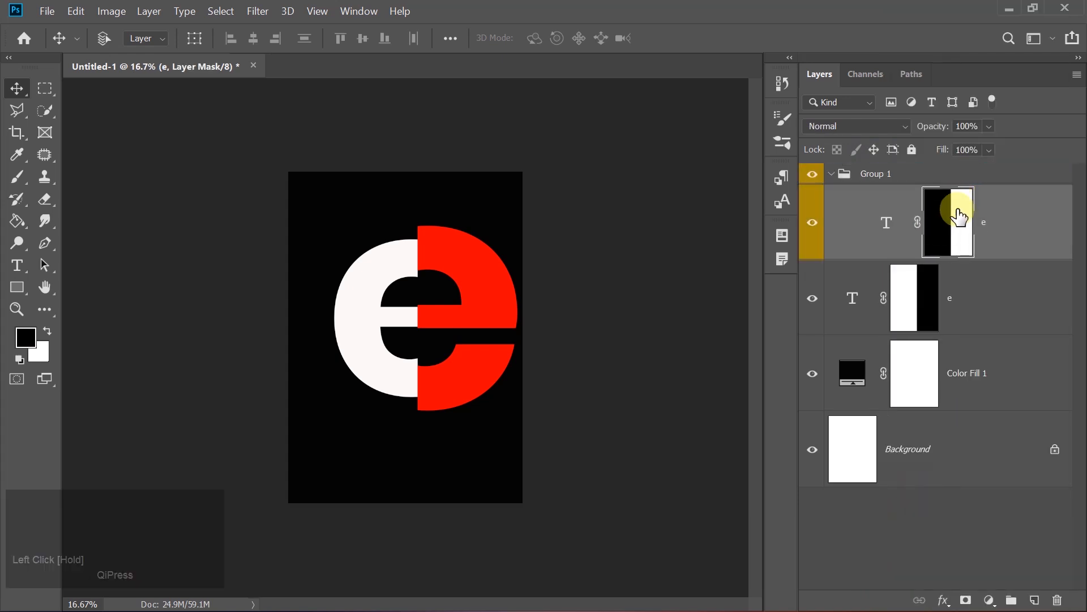
pyautogui.moveTo(957, 235); pyautogui.dragTo(939, 177)
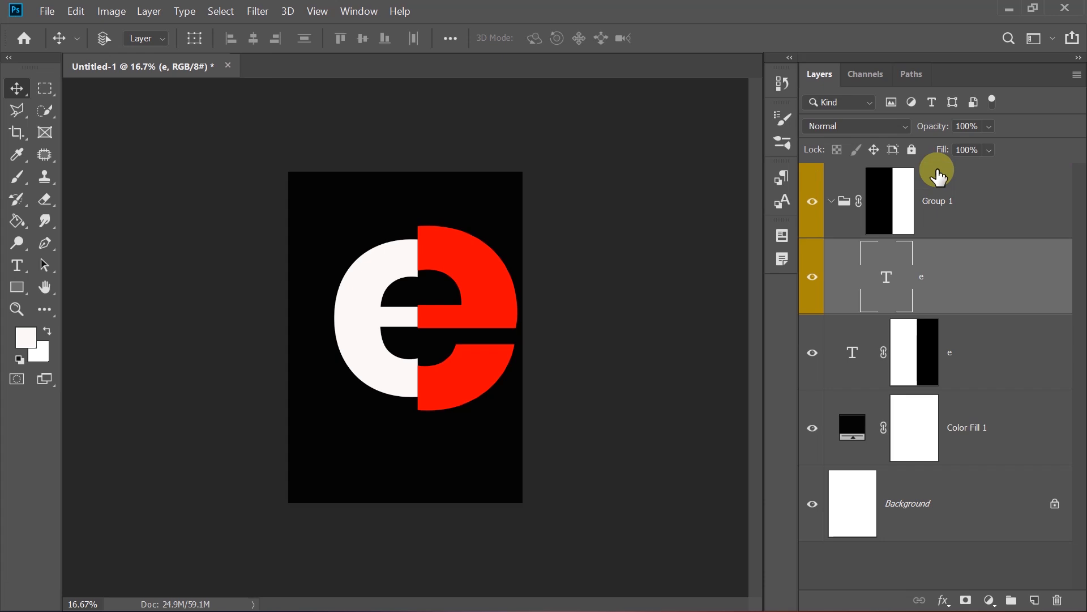
# Place the image portrait-woman-fashion-beauty-art-design as an embedded object directly above the red "e" inside the yellow-labelled group
pyautogui.click(45, 10)
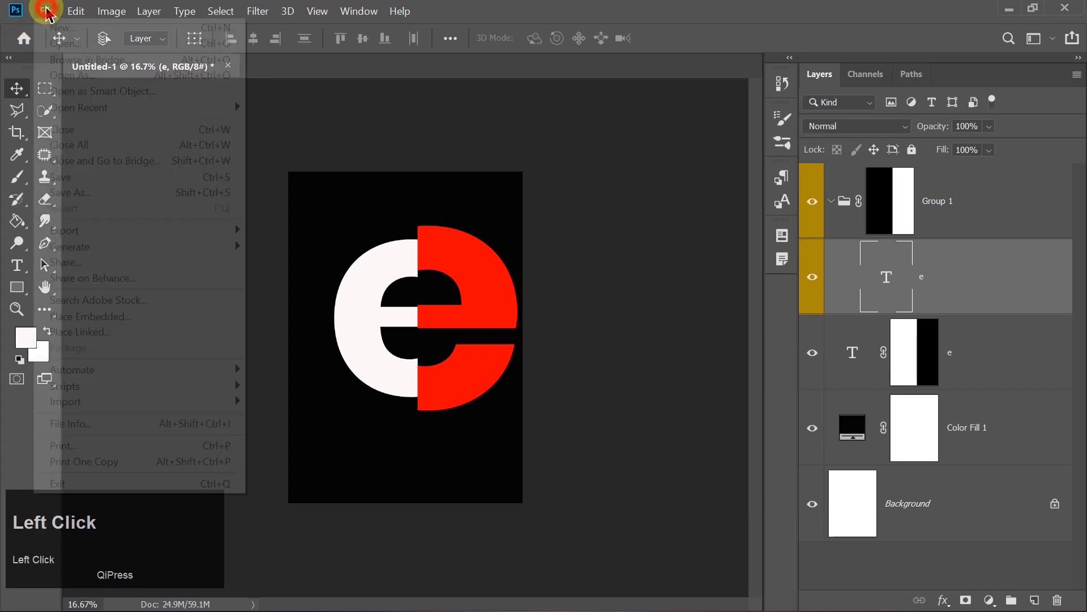
pyautogui.click(89, 316)
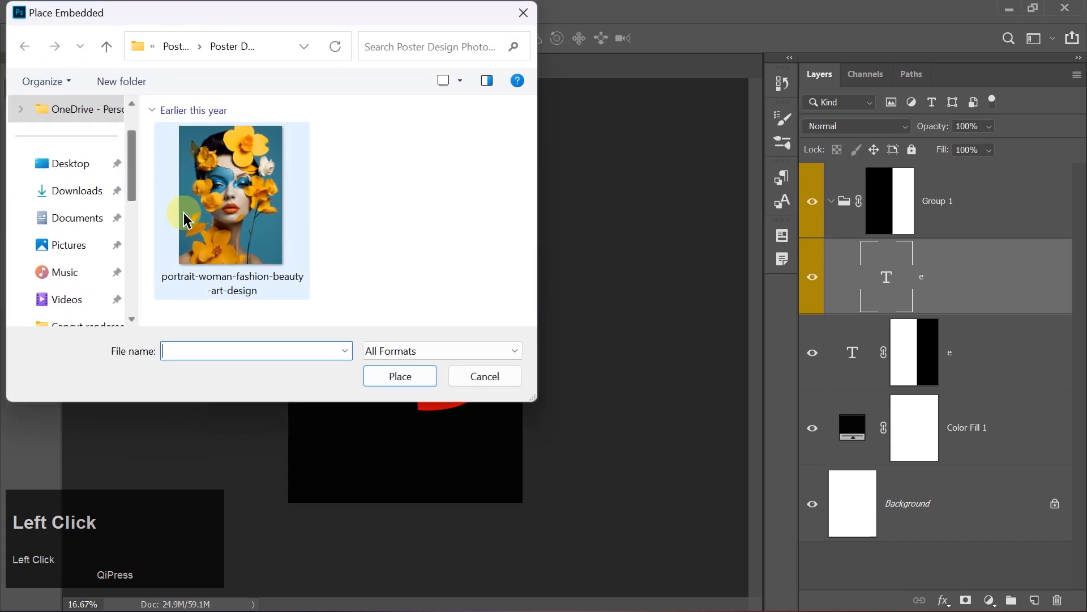
pyautogui.click(206, 200)
pyautogui.doubleClick(205, 198)
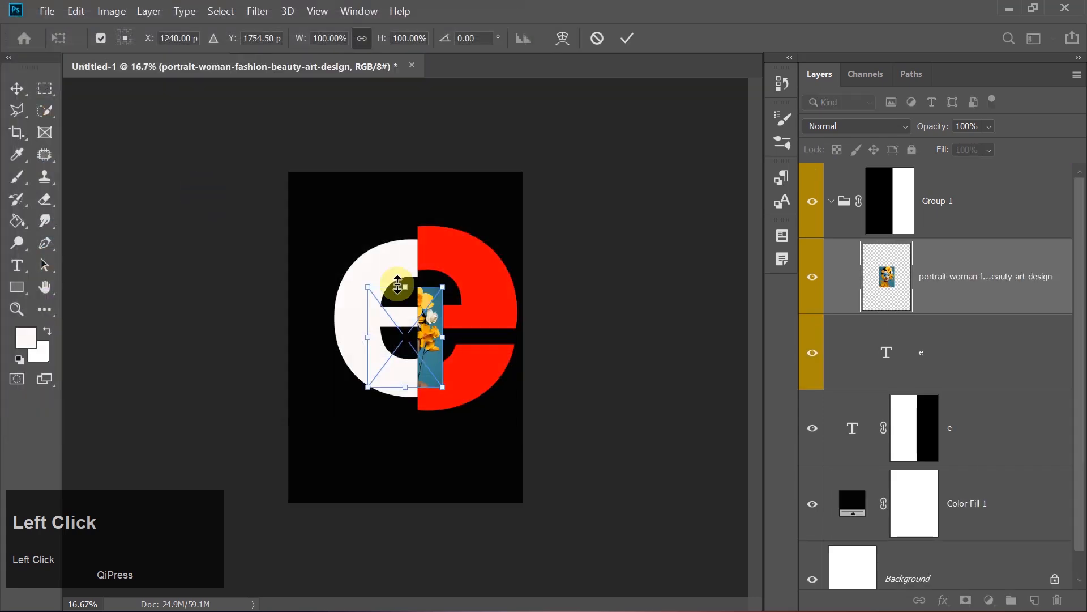
# Scale the placed portrait proportionally to about 245% and position it over the letter's right half
pyautogui.moveTo(444, 336); pyautogui.dragTo(513, 344)
pyautogui.hotkey('ctrl', 'z')
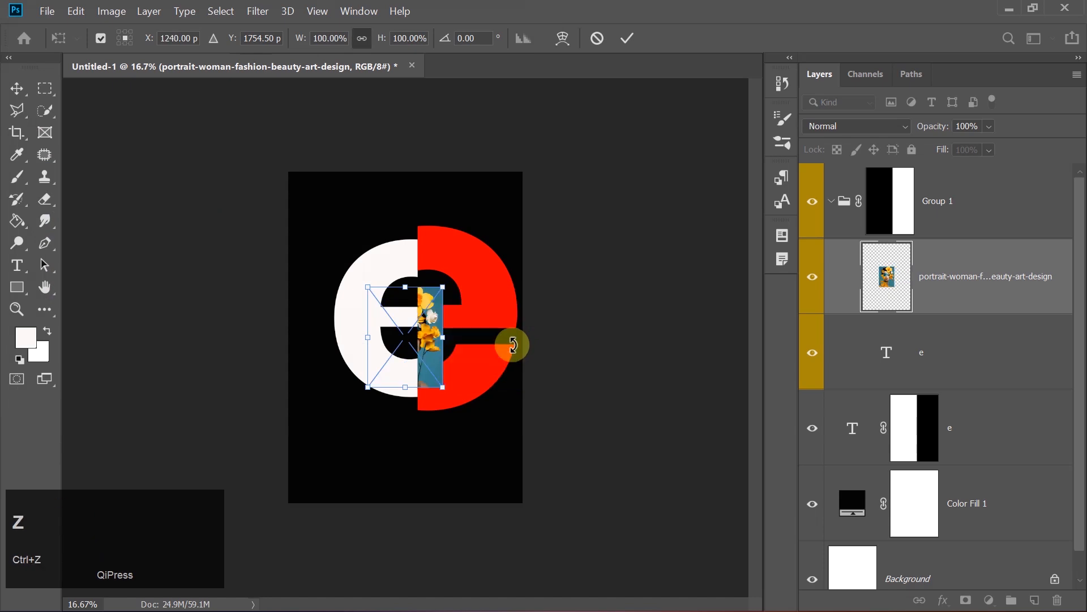
pyautogui.moveTo(442, 337); pyautogui.dragTo(508, 322)
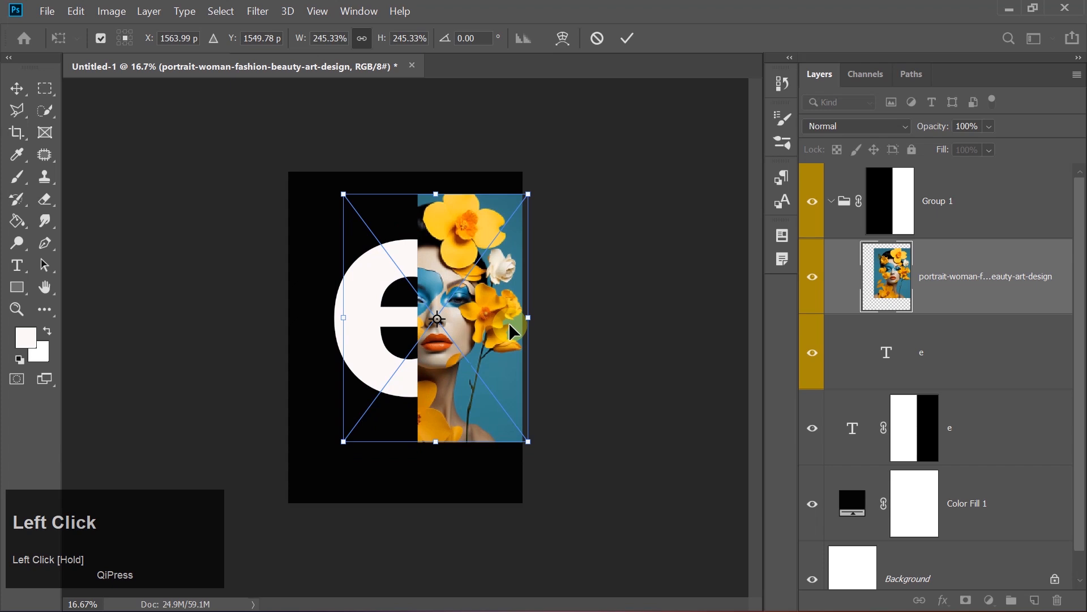
pyautogui.press('Return')
# Clip the portrait to the red "e" and shift it about 0.62 in right and 0.68 in down, with a slight nudge back left
pyautogui.rightClick(975, 274)
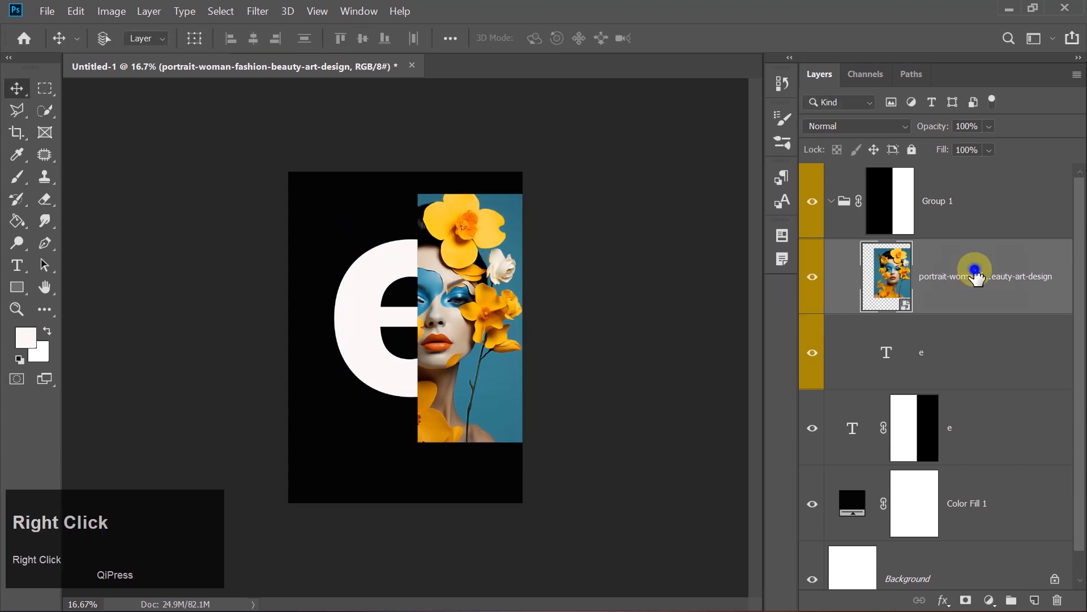
pyautogui.click(861, 269)
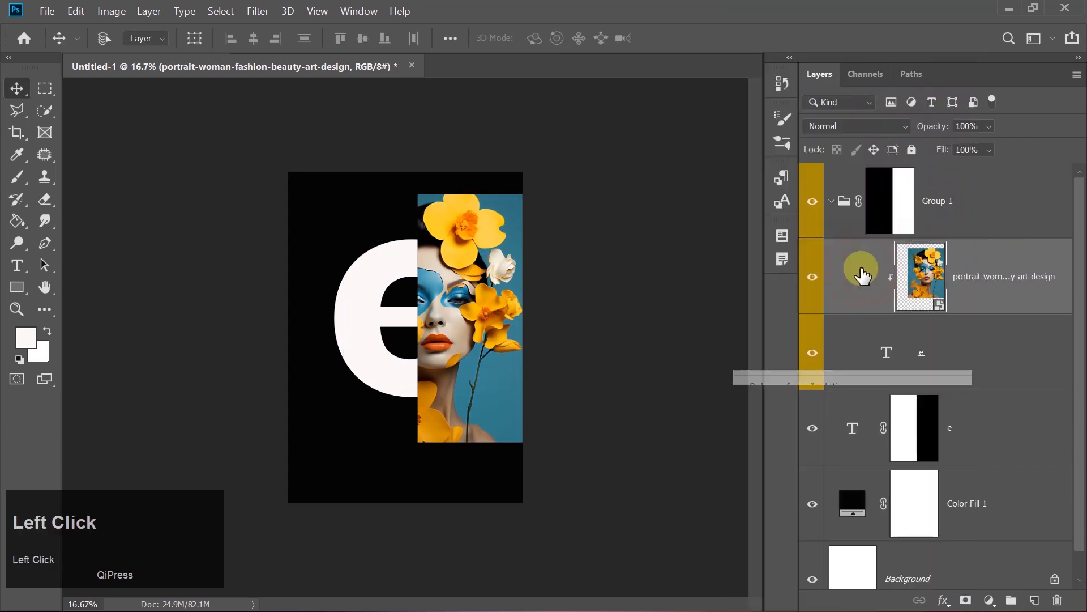
pyautogui.moveTo(472, 365); pyautogui.dragTo(490, 379)
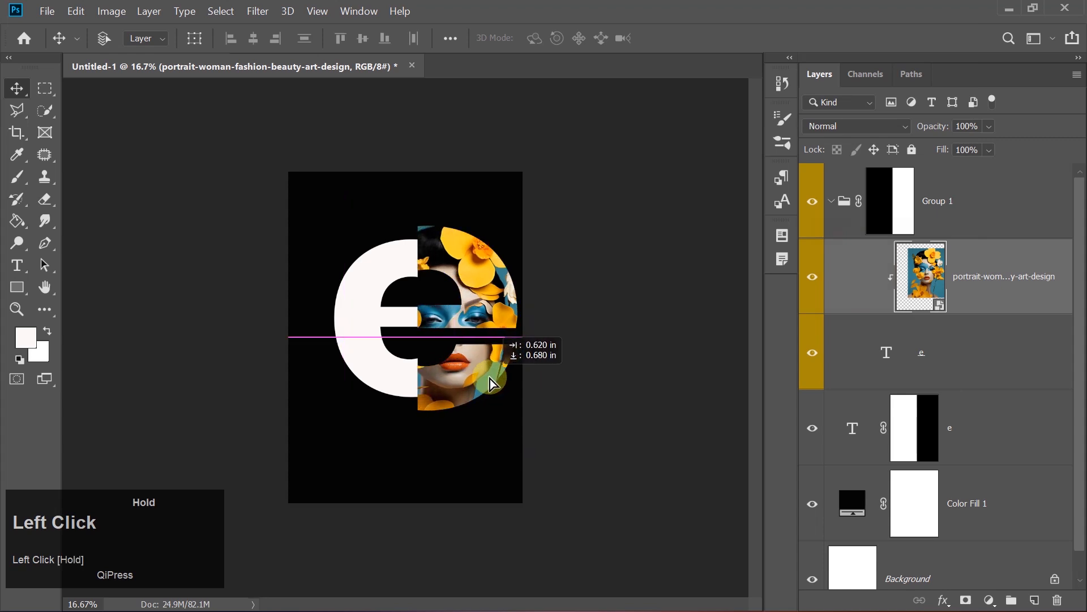
pyautogui.press('Left')
pyautogui.press('Left')
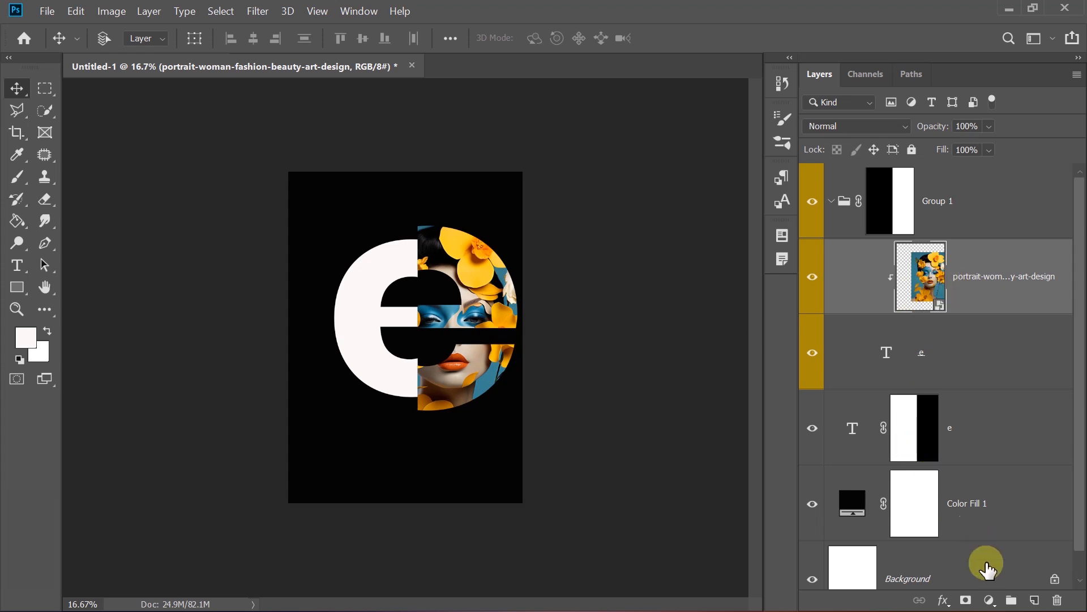
# Add a Levels adjustment clipped to the portrait and set its white input level to 212
pyautogui.click(990, 600)
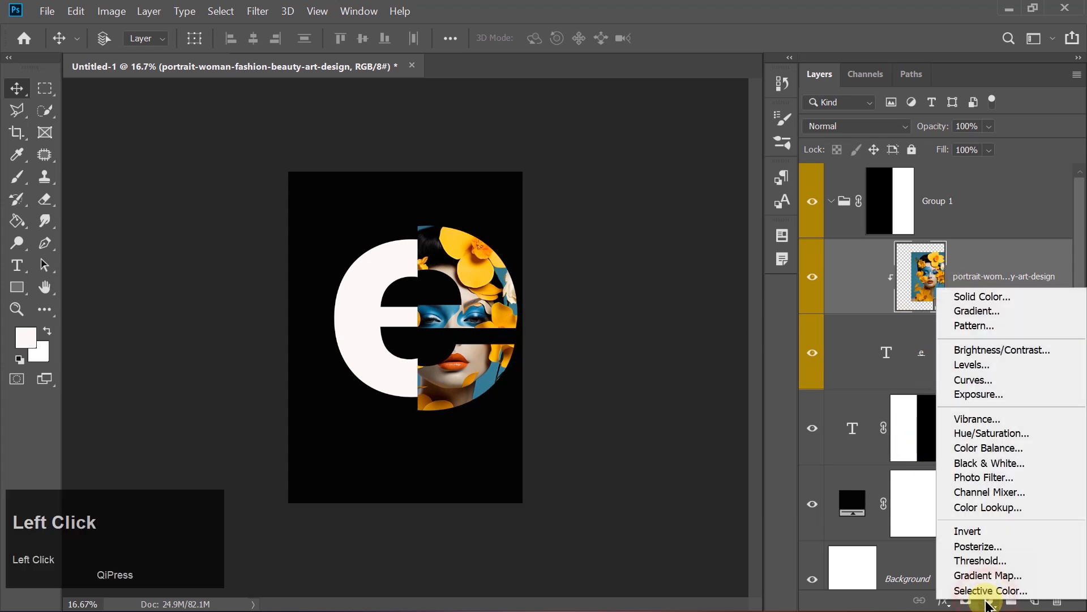
pyautogui.click(972, 364)
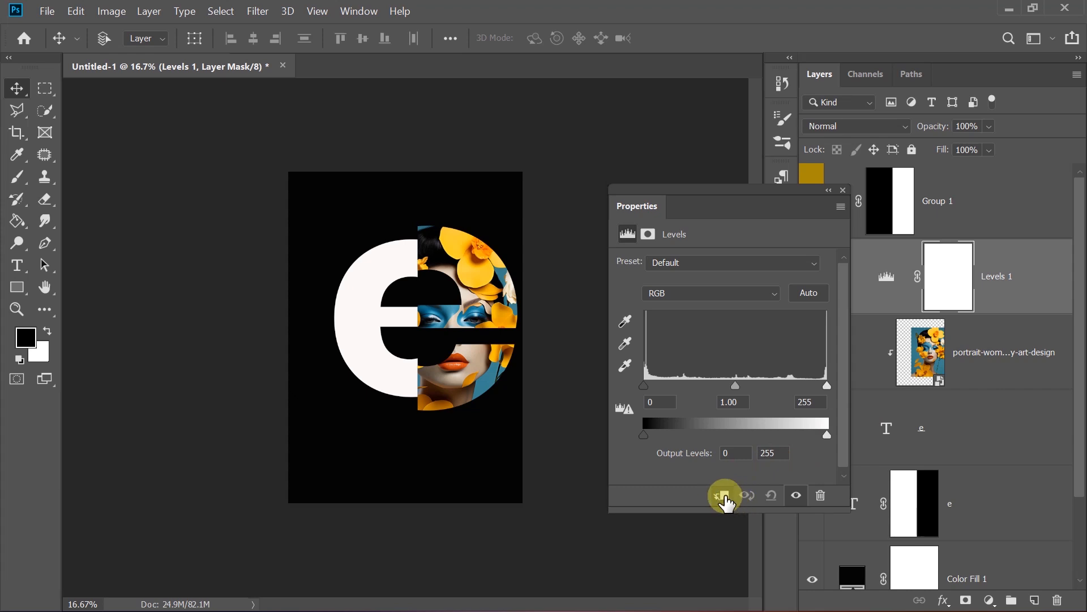
pyautogui.click(722, 496)
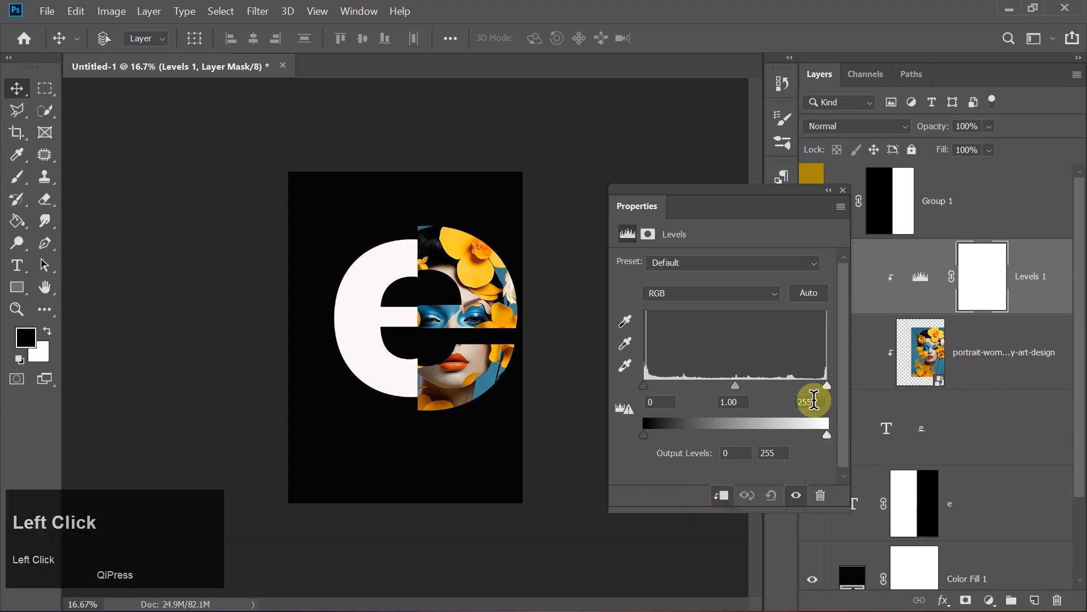
pyautogui.press('BackSpace')
pyautogui.press('BackSpace')
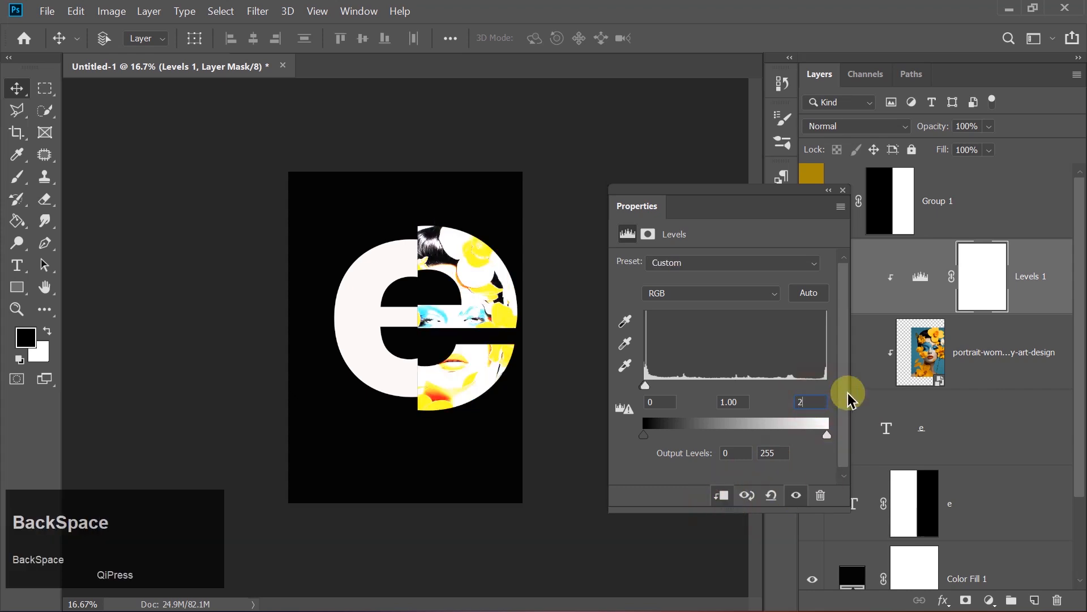
pyautogui.write('12')
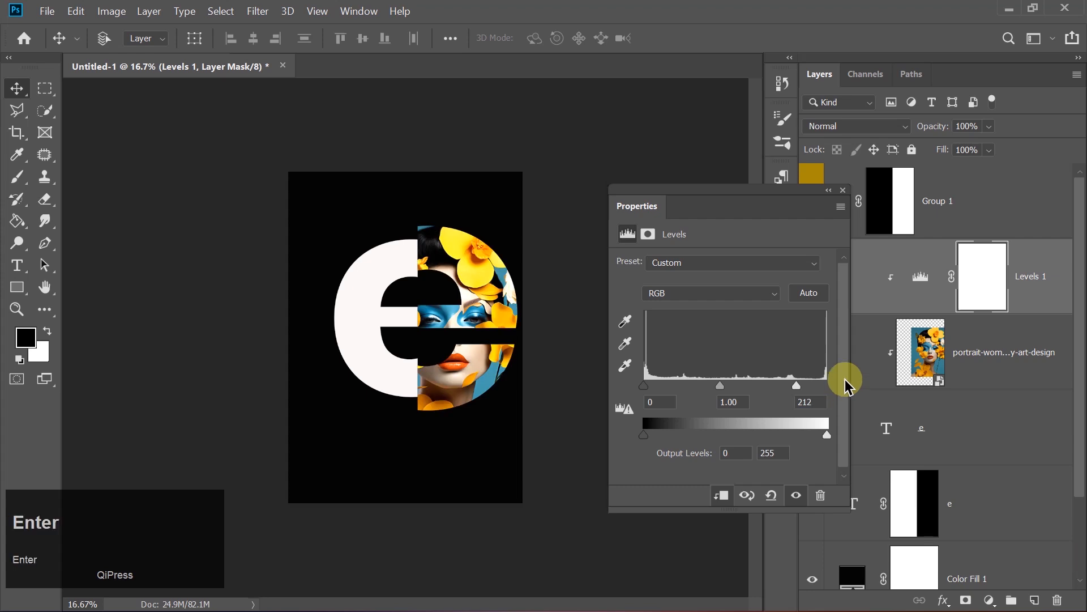
pyautogui.click(844, 191)
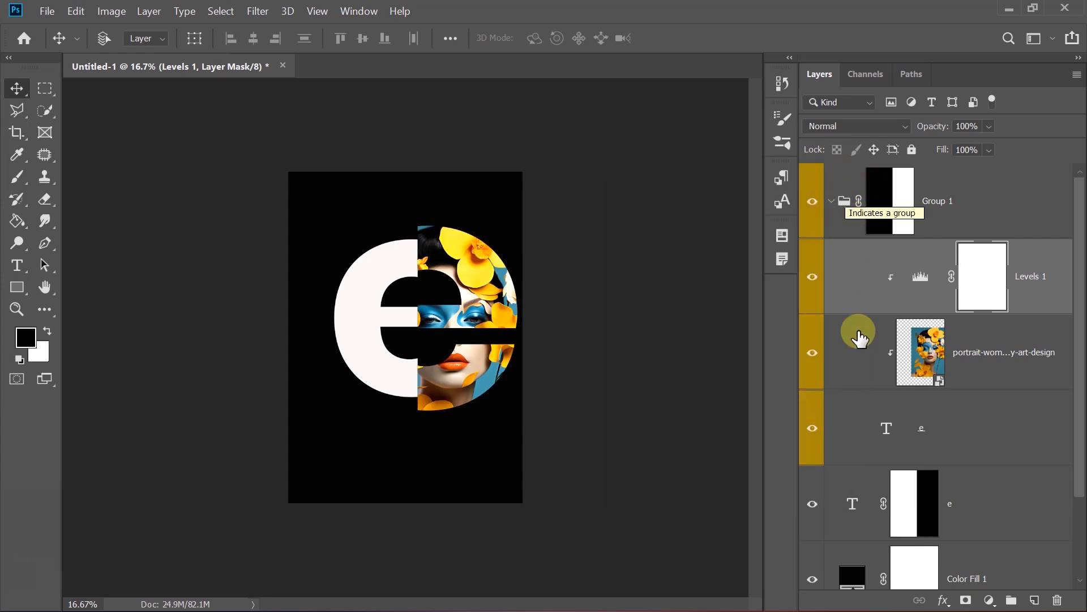
# Create a new empty layer above the white "e" and clip it to that letter
pyautogui.click(966, 502)
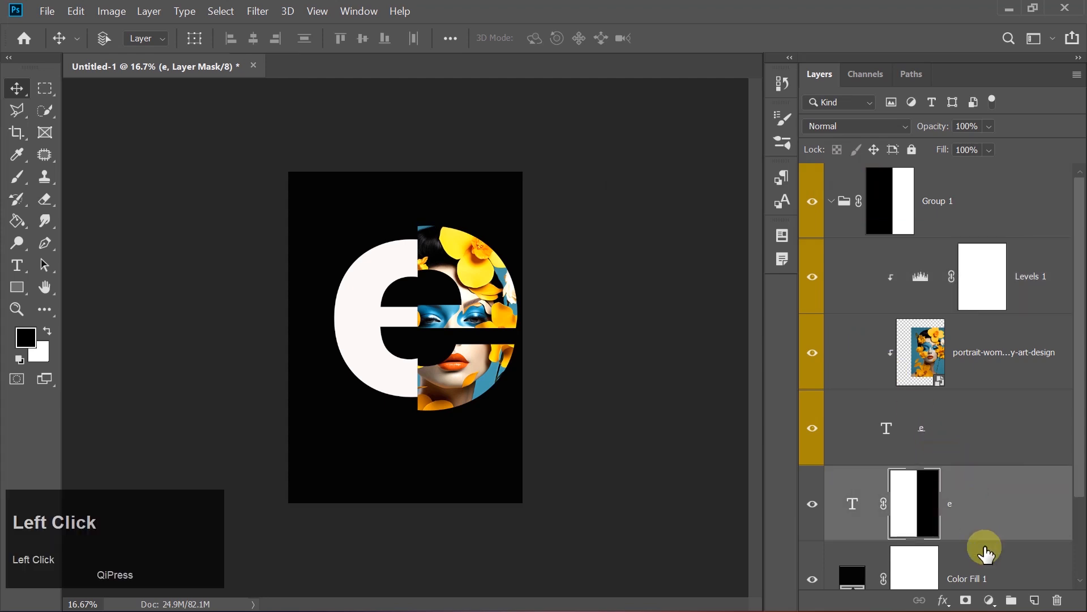
pyautogui.click(1035, 602)
pyautogui.rightClick(961, 498)
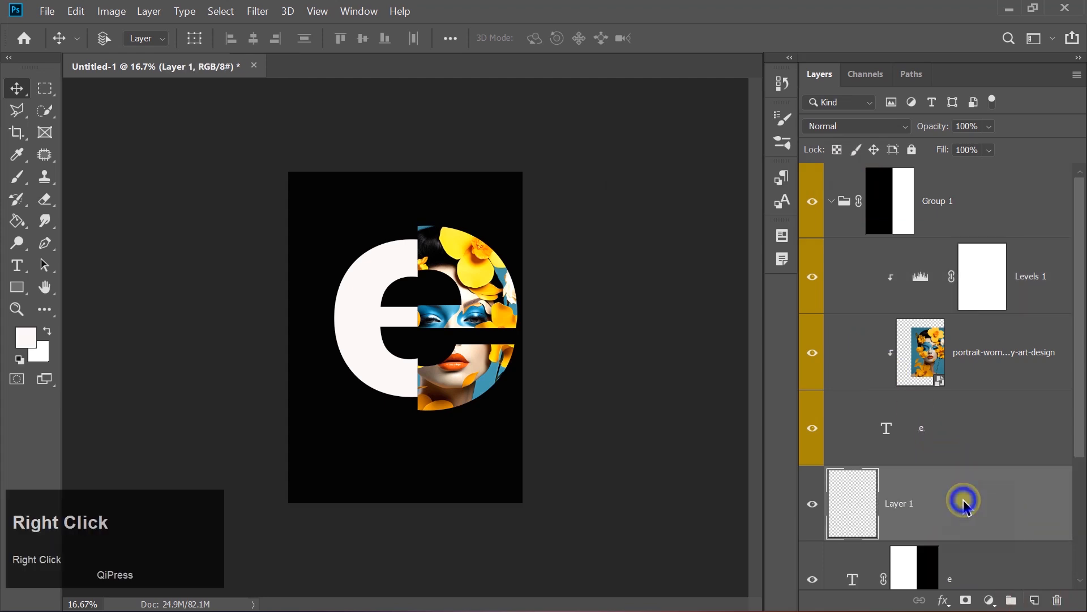
pyautogui.click(783, 232)
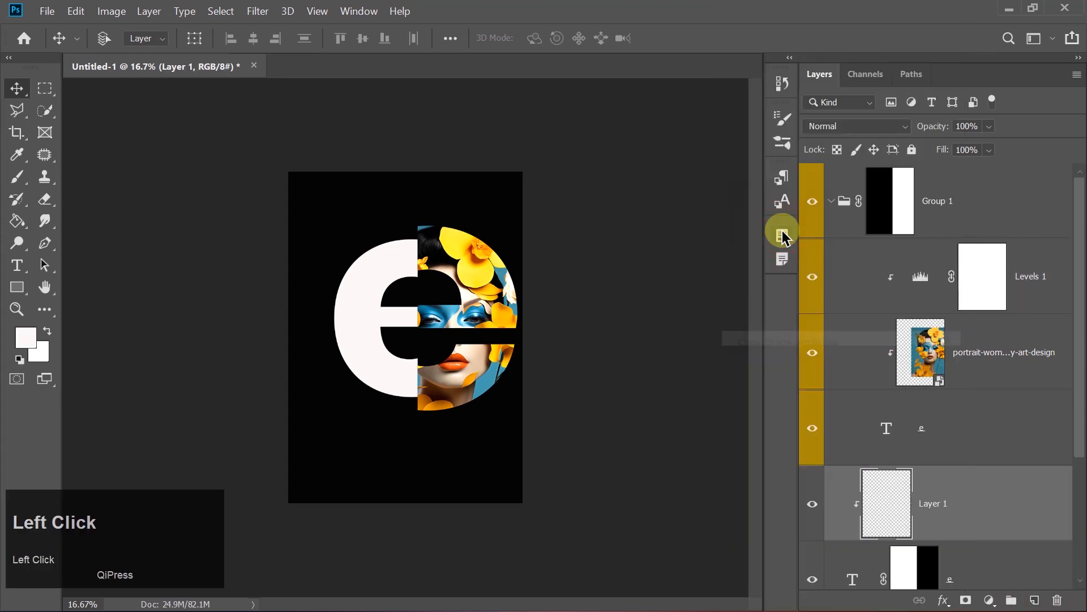
# Paint black shading along the white half's split edge with a 500 px Soft Round brush at 45% flow
pyautogui.click(22, 180)
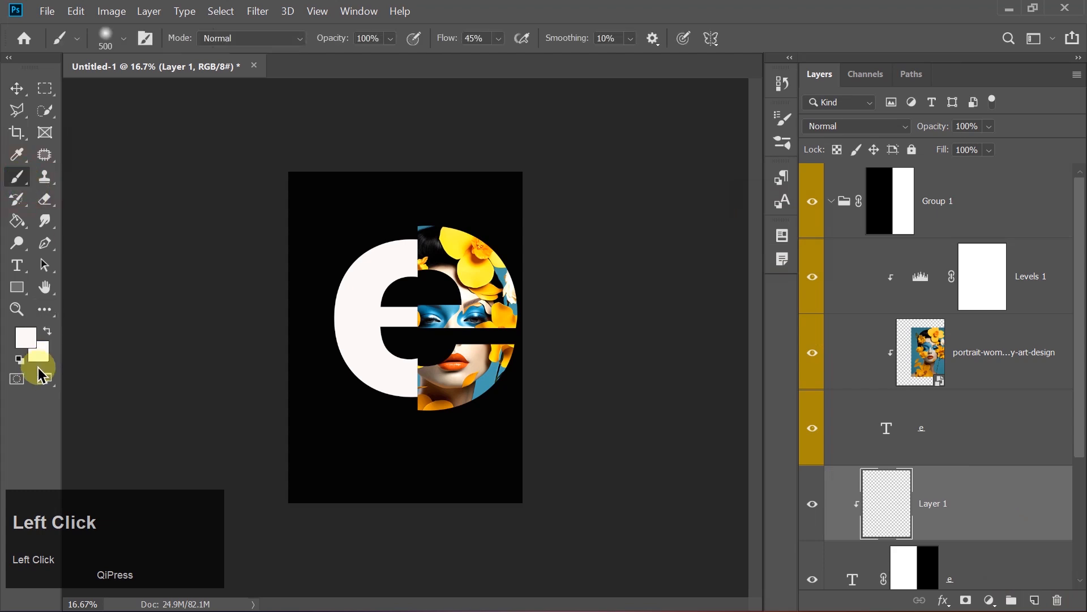
pyautogui.click(105, 36)
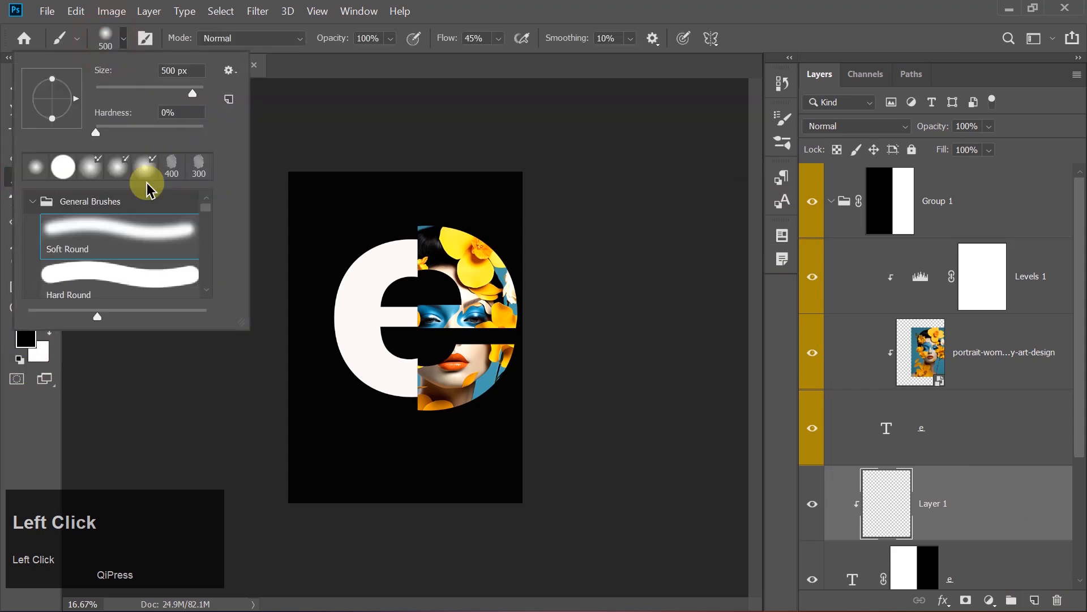
pyautogui.click(106, 36)
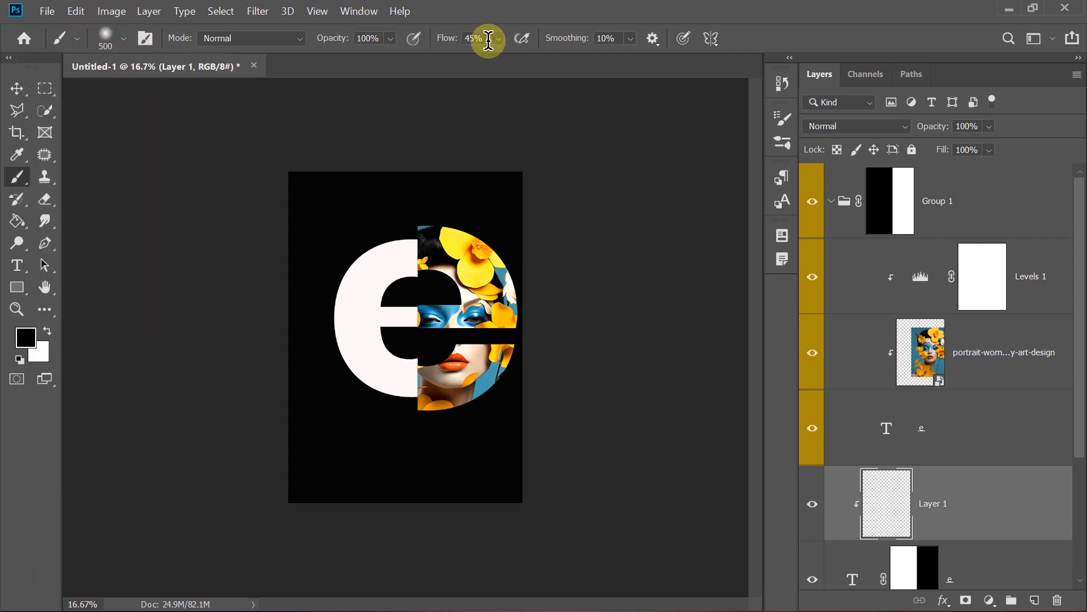
pyautogui.hotkey('ctrl', '=')
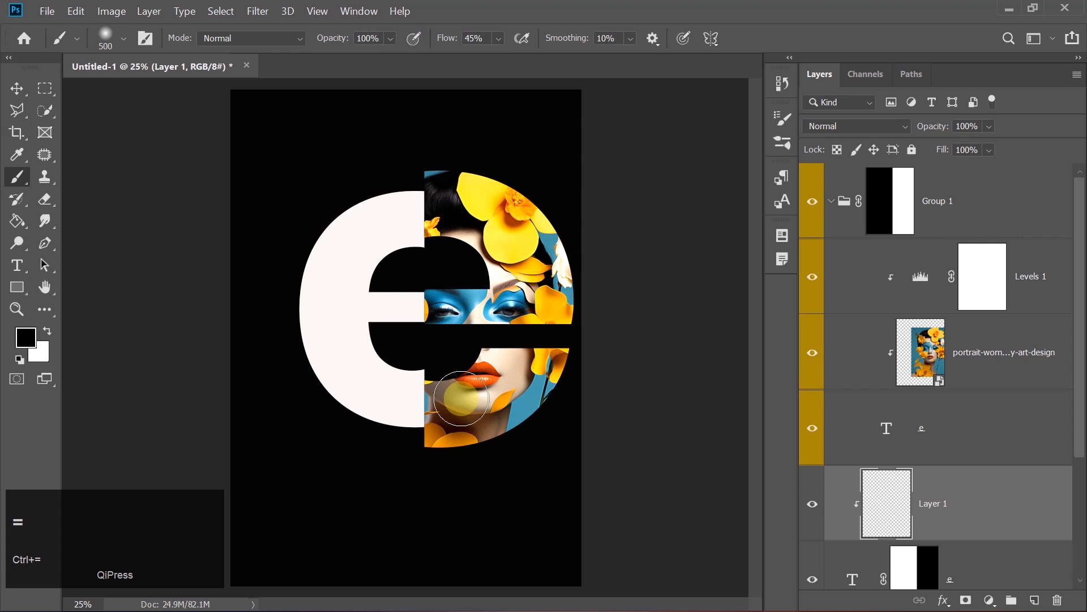
pyautogui.moveTo(436, 395); pyautogui.dragTo(435, 308)
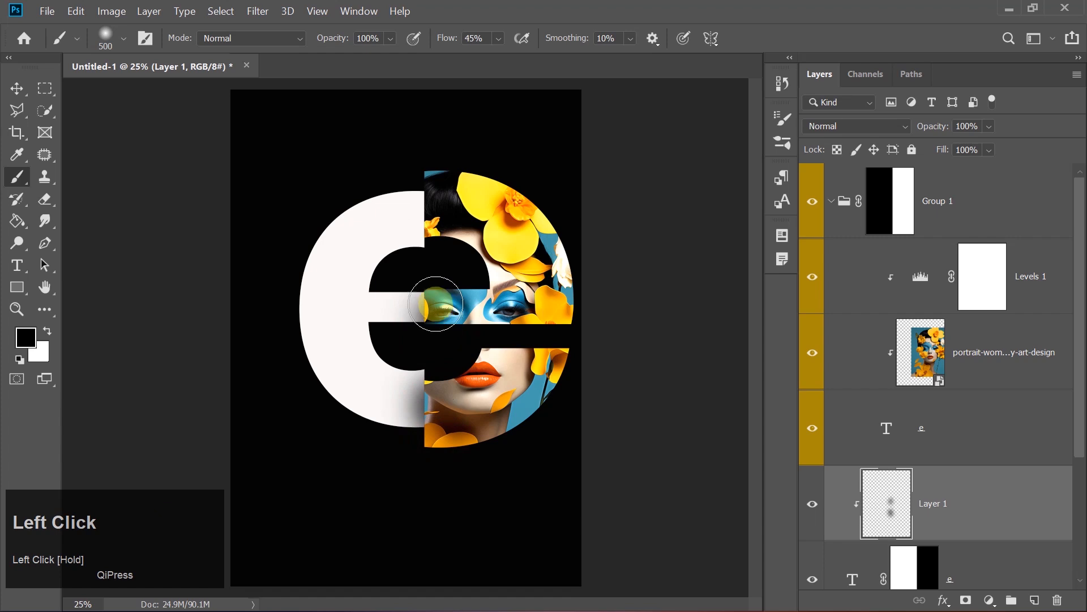
pyautogui.moveTo(435, 245)
pyautogui.mouseDown()
pyautogui.moveTo(434, 209)
pyautogui.moveTo(142, 206)
pyautogui.moveTo(92, 177)
pyautogui.mouseUp()
pyautogui.click(17, 89)
pyautogui.hotkey('ctrl', '-')
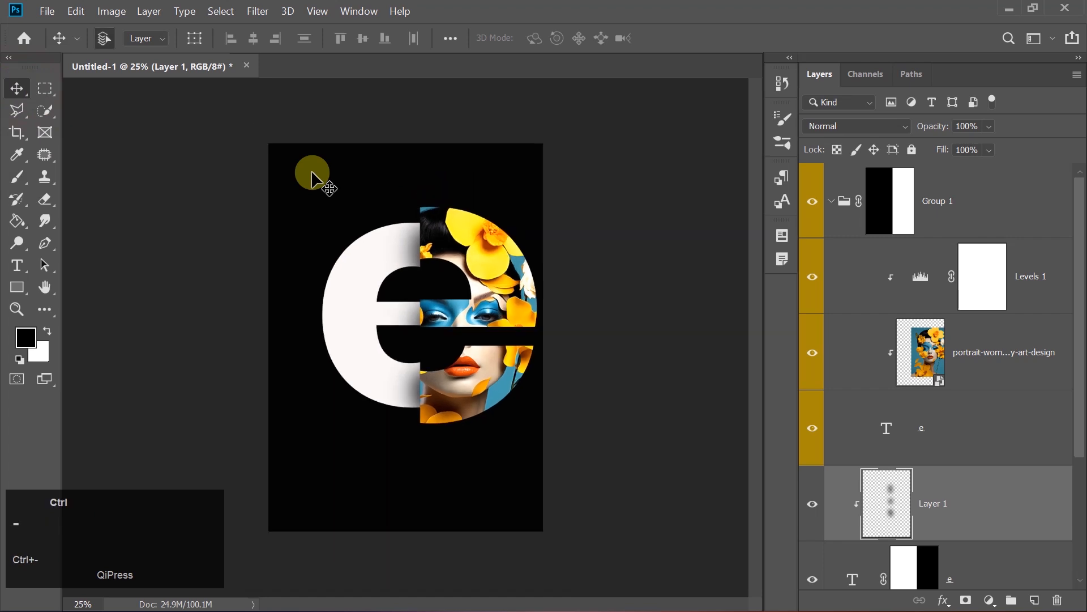
# Collapse the yellow-labelled group, lock it completely, and toggle its visibility off and on to check its contents
pyautogui.click(832, 201)
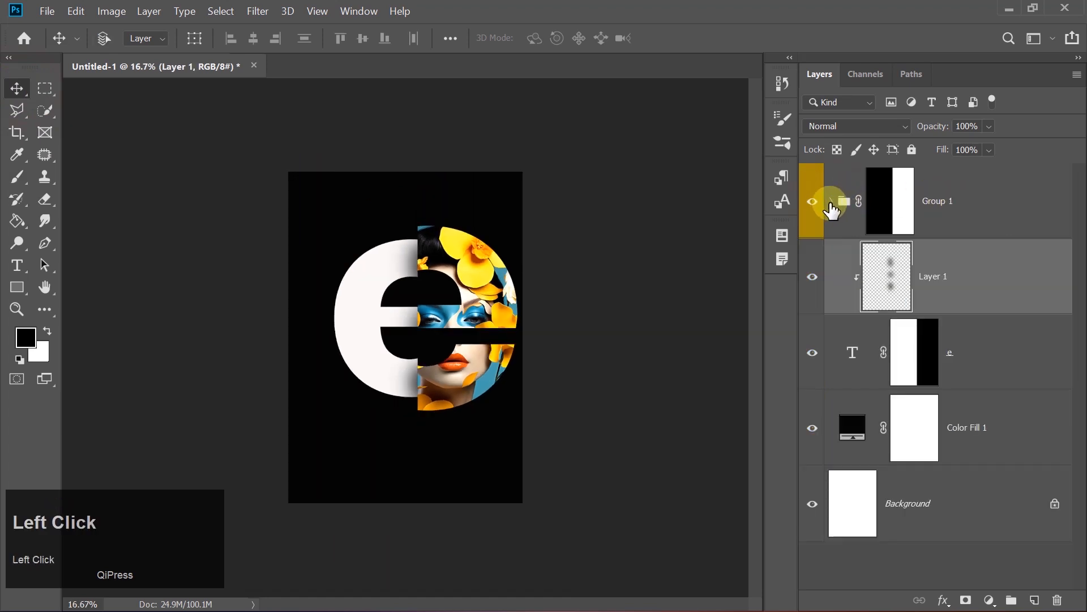
pyautogui.click(991, 203)
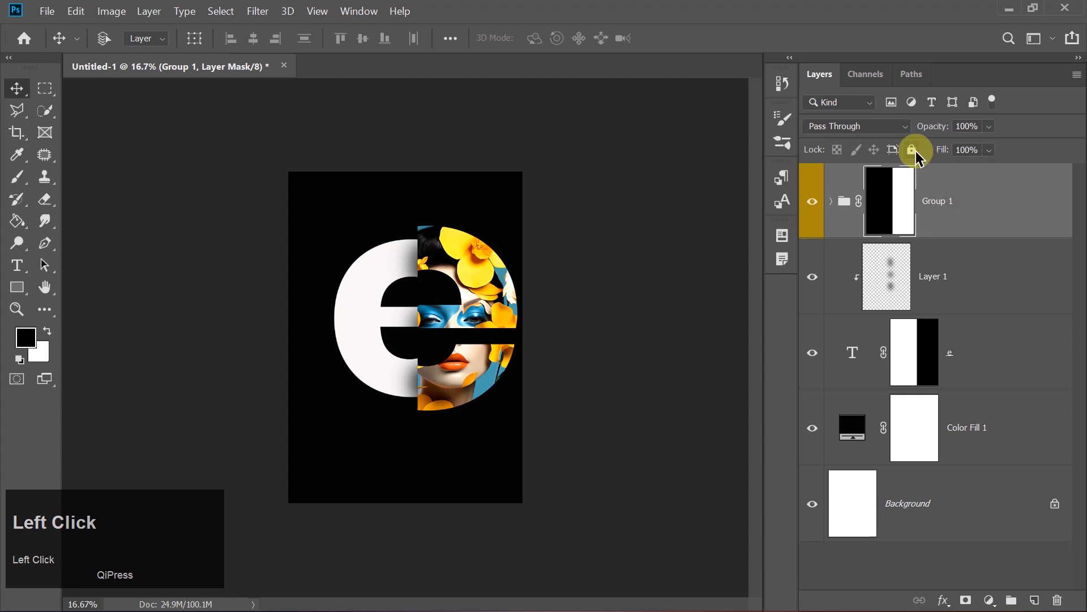
pyautogui.click(913, 150)
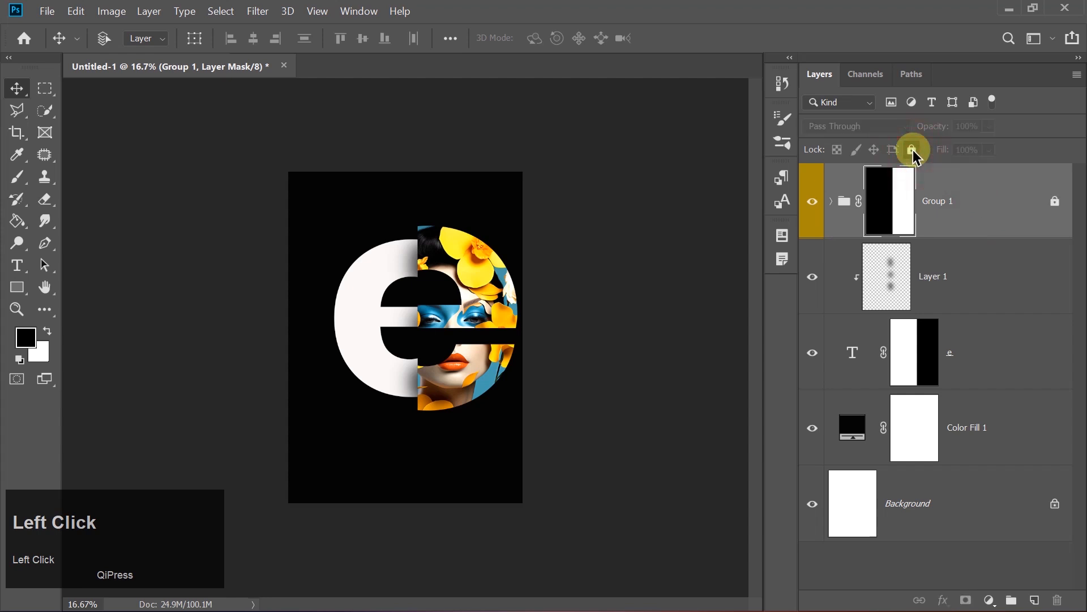
pyautogui.click(812, 203)
pyautogui.click(811, 207)
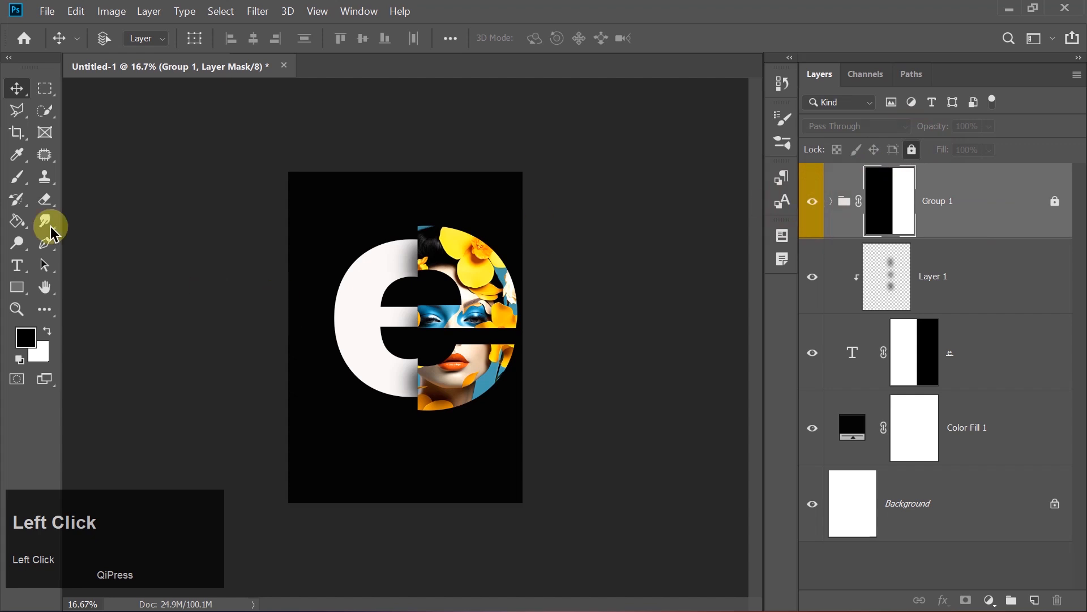
# Create an 18 pt Poppins Bold text box along the poster's lower edge and paste the copied text into it
pyautogui.click(16, 266)
pyautogui.click(275, 202)
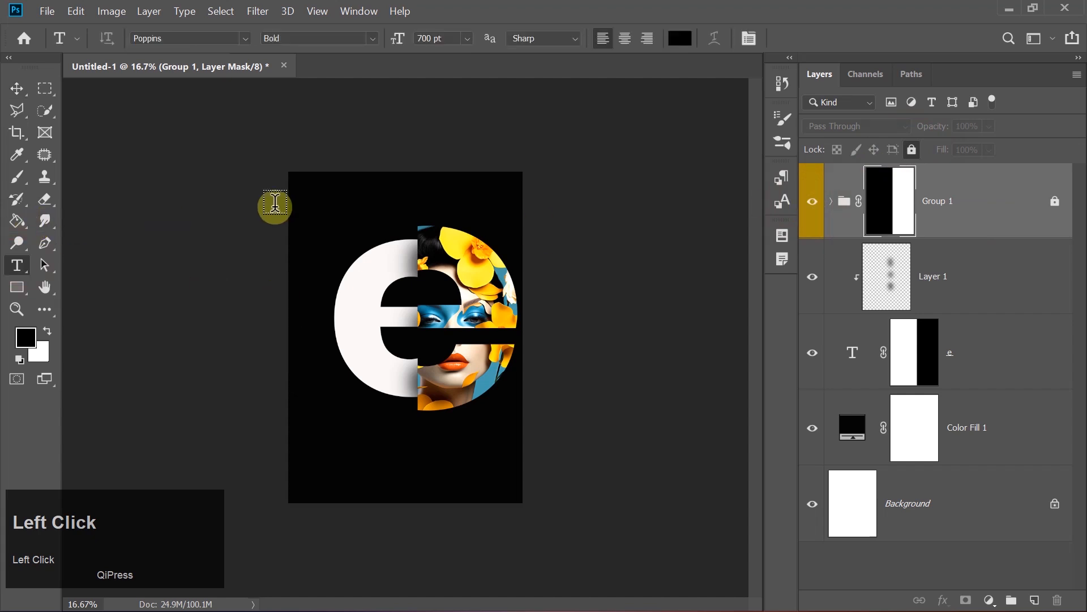
pyautogui.click(449, 38)
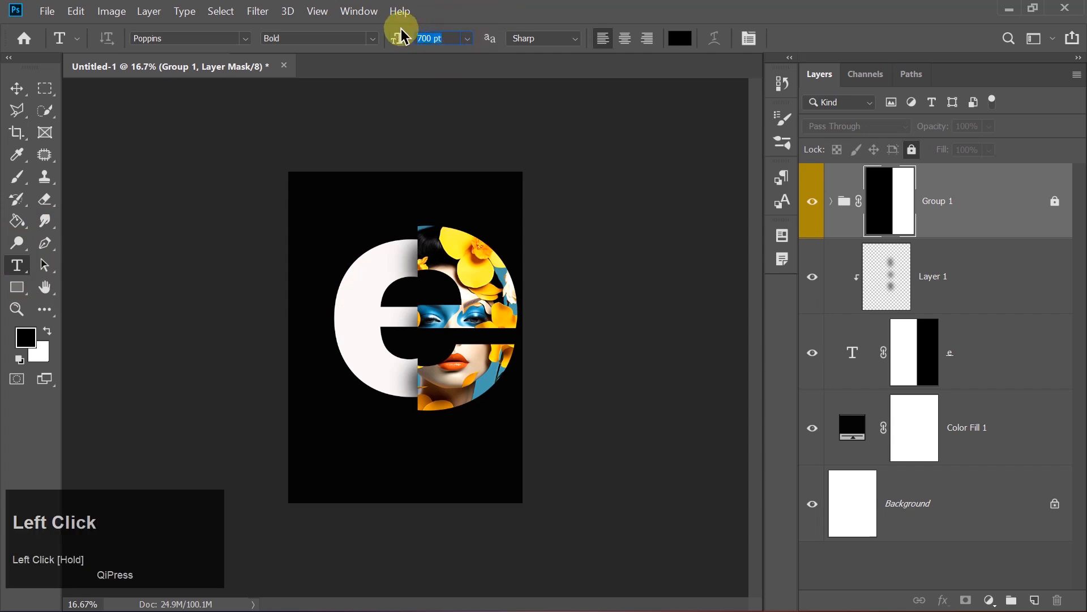
pyautogui.write('18')
pyautogui.click(300, 478)
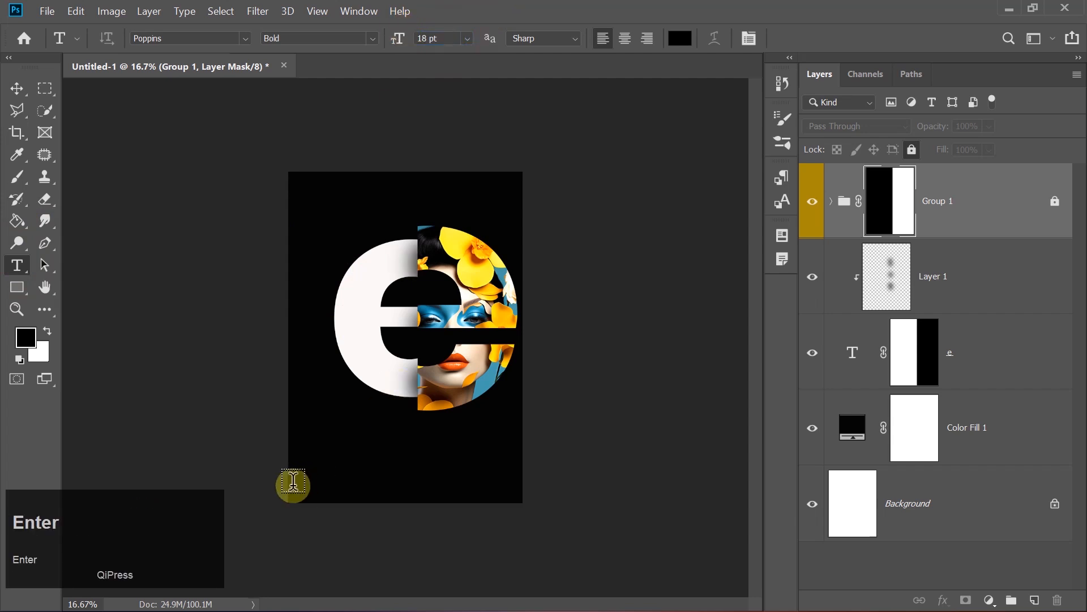
pyautogui.moveTo(300, 479); pyautogui.dragTo(447, 497)
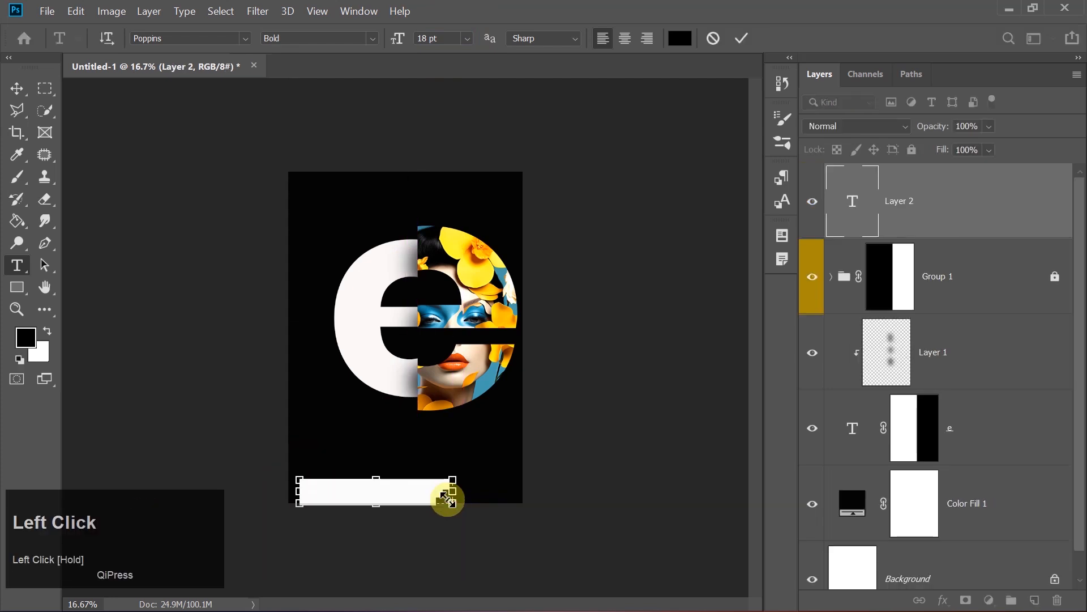
pyautogui.hotkey('ctrl', 'v')
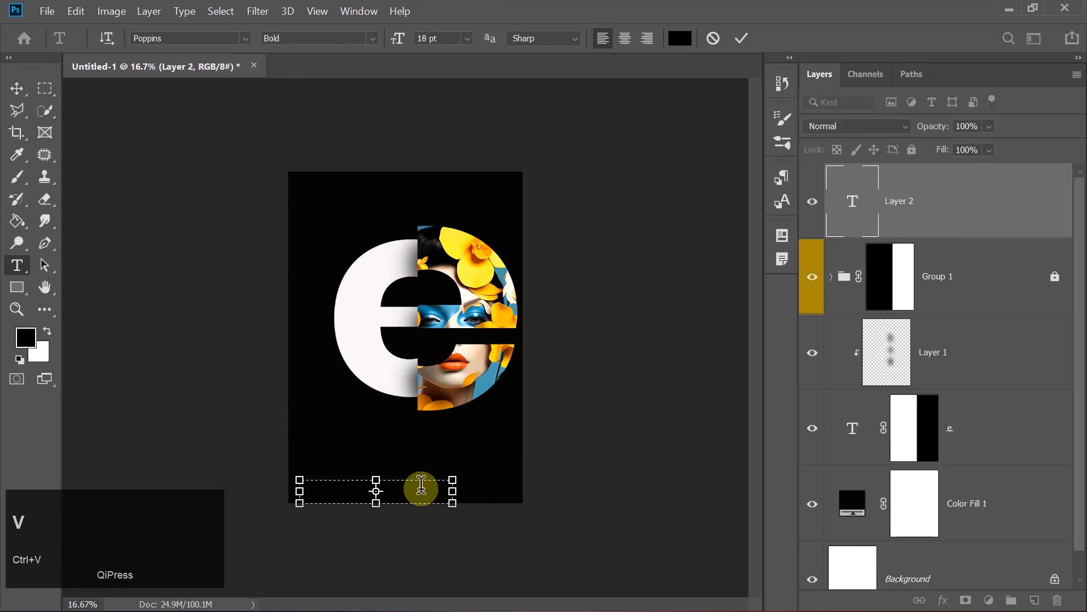
# Colour all of the pasted text bright yellow (#fdf402)
pyautogui.hotkey('ctrl', 'a')
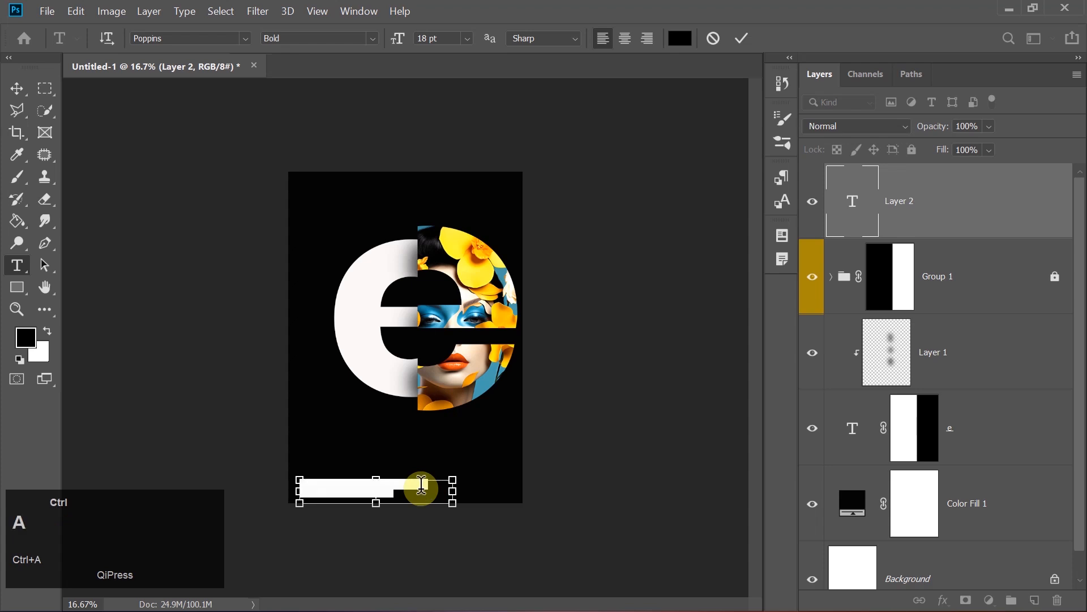
pyautogui.click(681, 37)
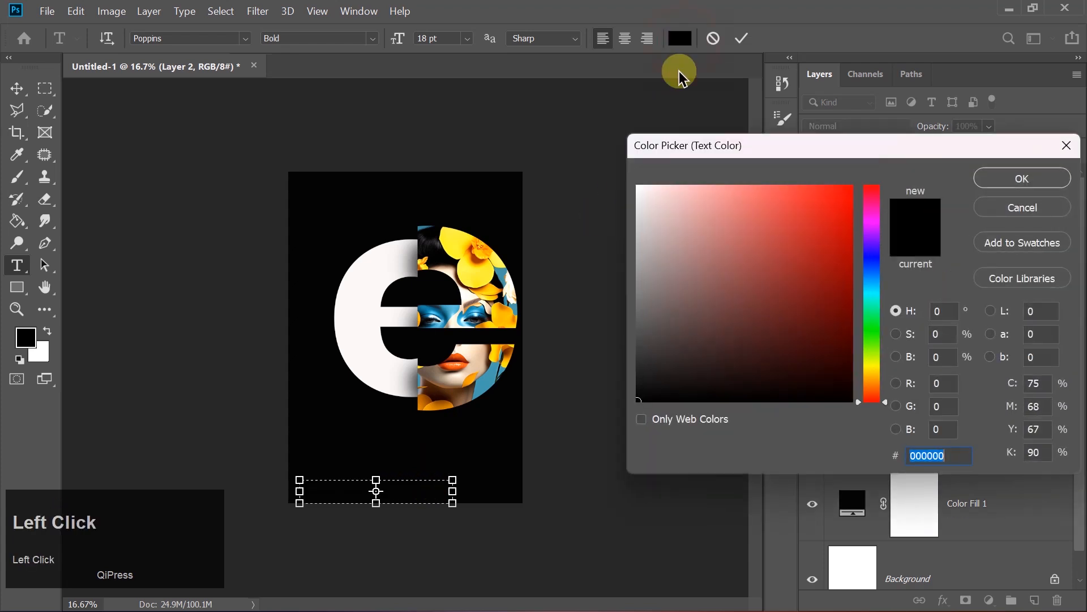
pyautogui.click(873, 367)
pyautogui.click(852, 187)
pyautogui.press('Return')
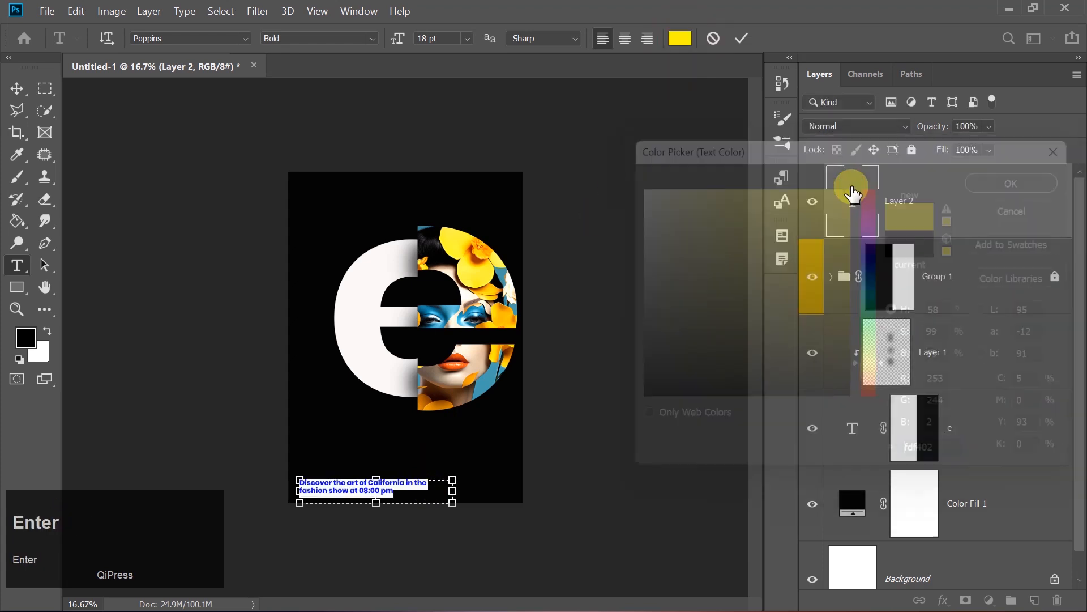
# Recolour the entire pasted text near-white (#fbfbfb)
pyautogui.click(681, 38)
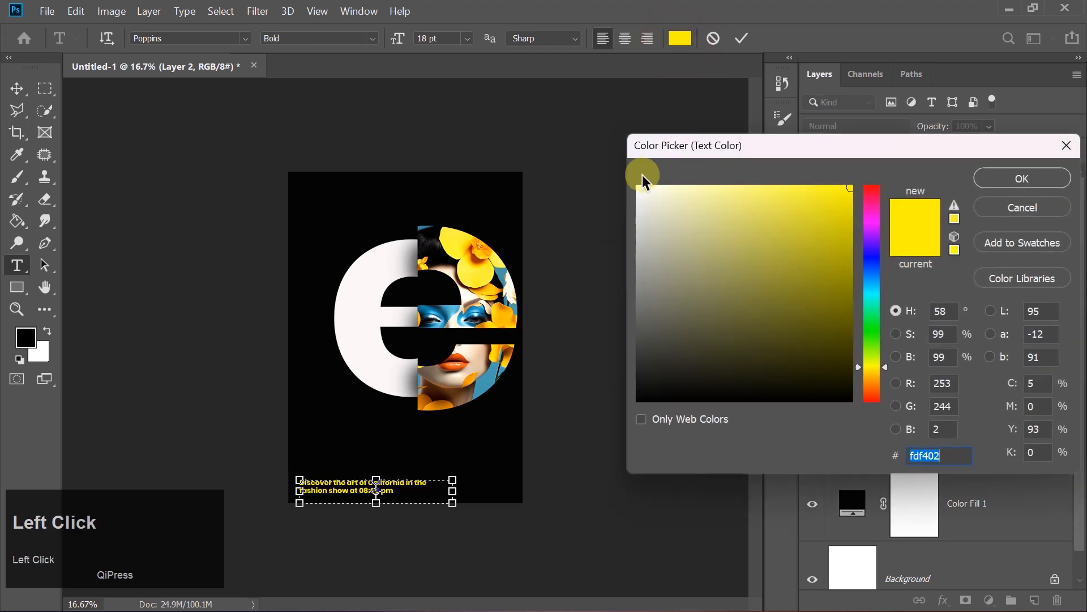
pyautogui.click(636, 188)
pyautogui.press('Return')
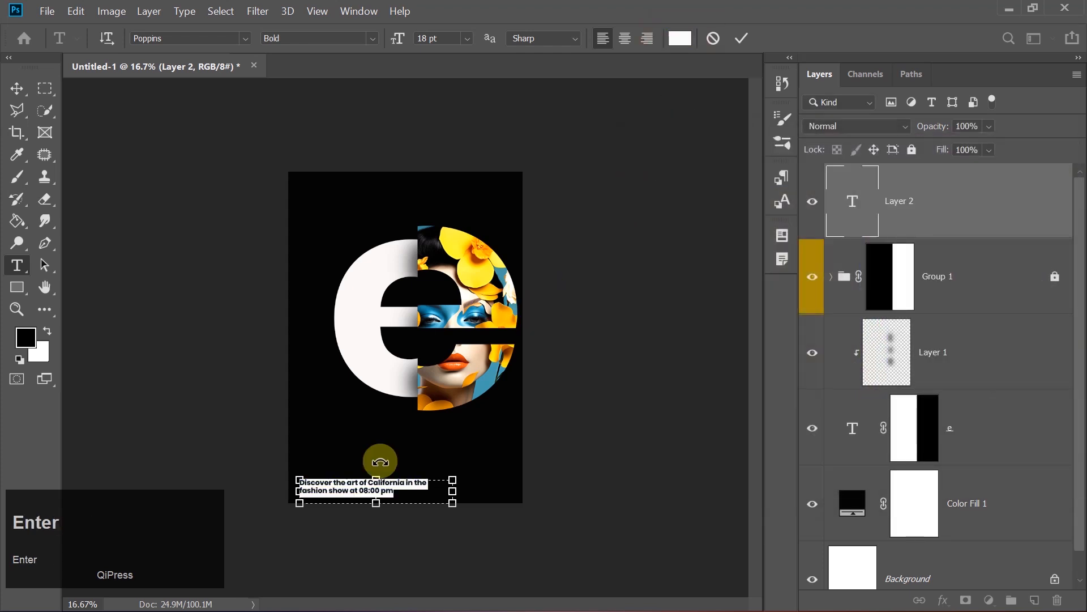
# Colour only the words "at 08:00 pm" in the pasted text bright yellow and commit the text edit
pyautogui.click(399, 488)
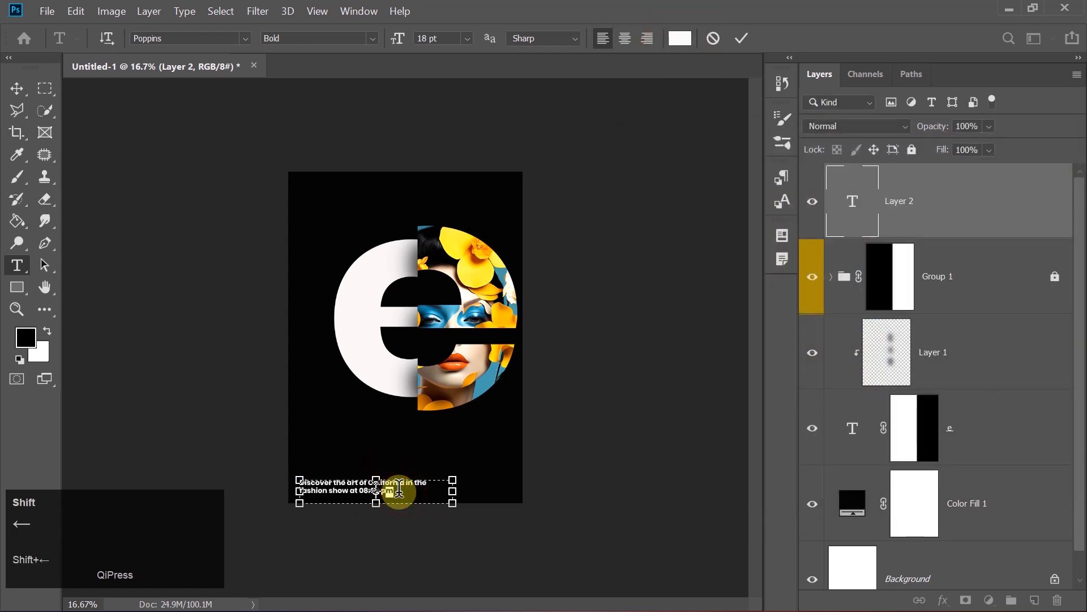
pyautogui.hotkey('shift', 'Left')
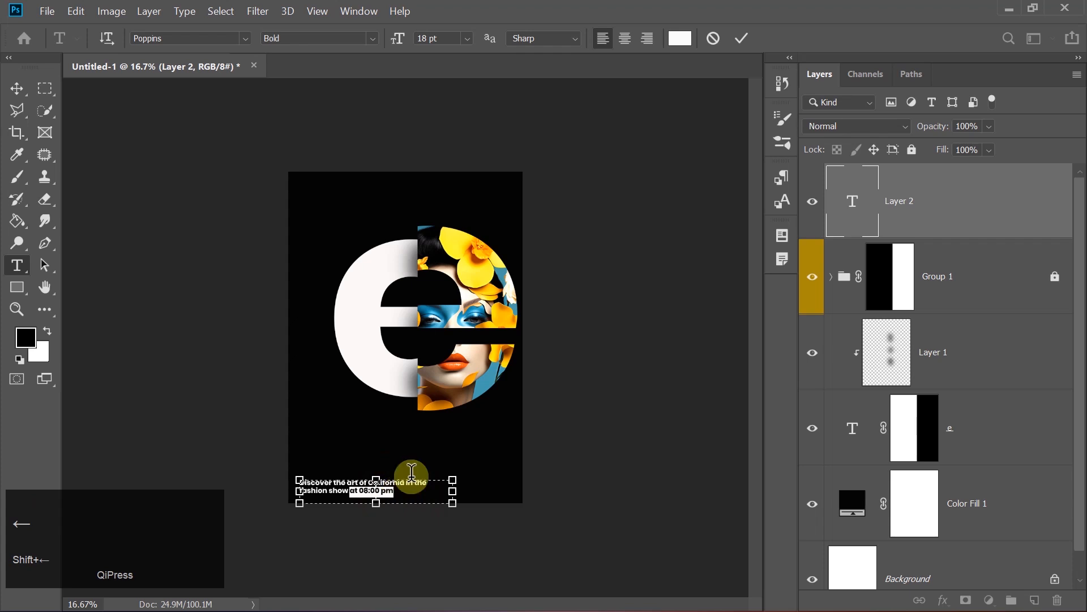
pyautogui.click(680, 38)
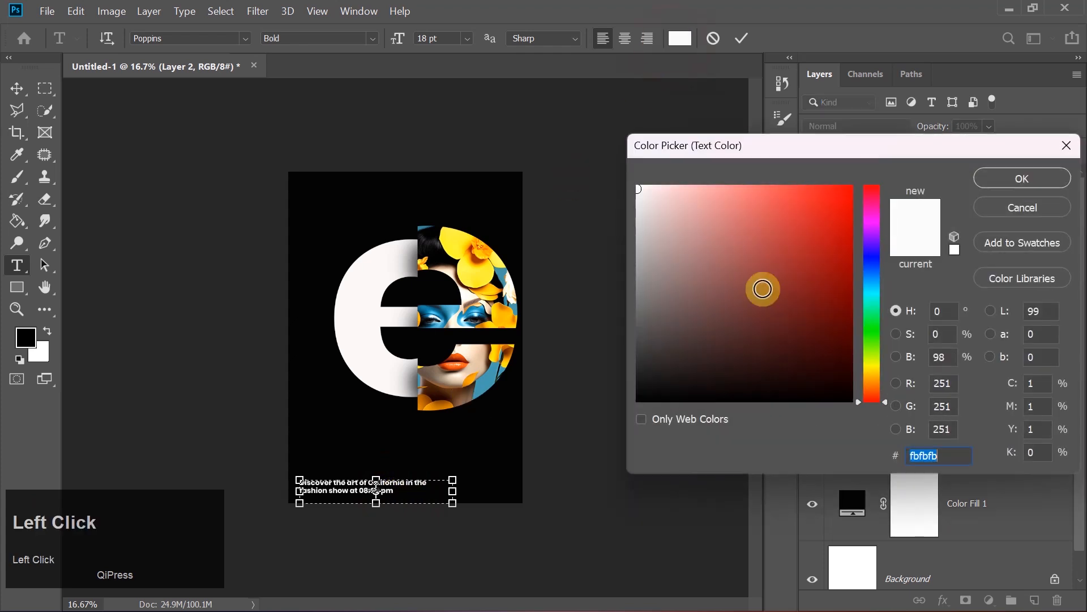
pyautogui.click(871, 364)
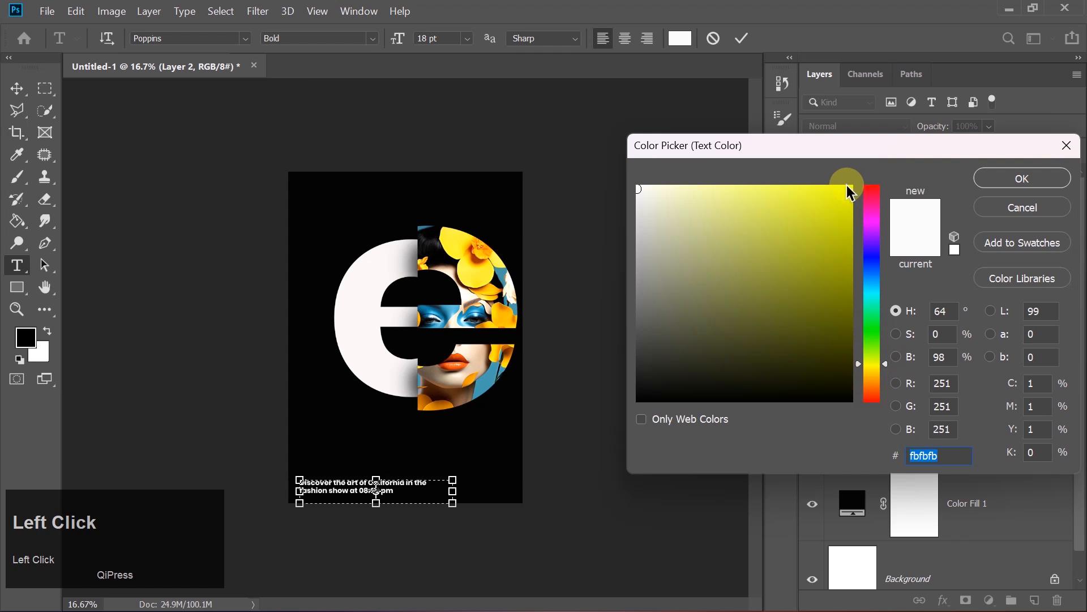
pyautogui.click(851, 185)
pyautogui.press('Return')
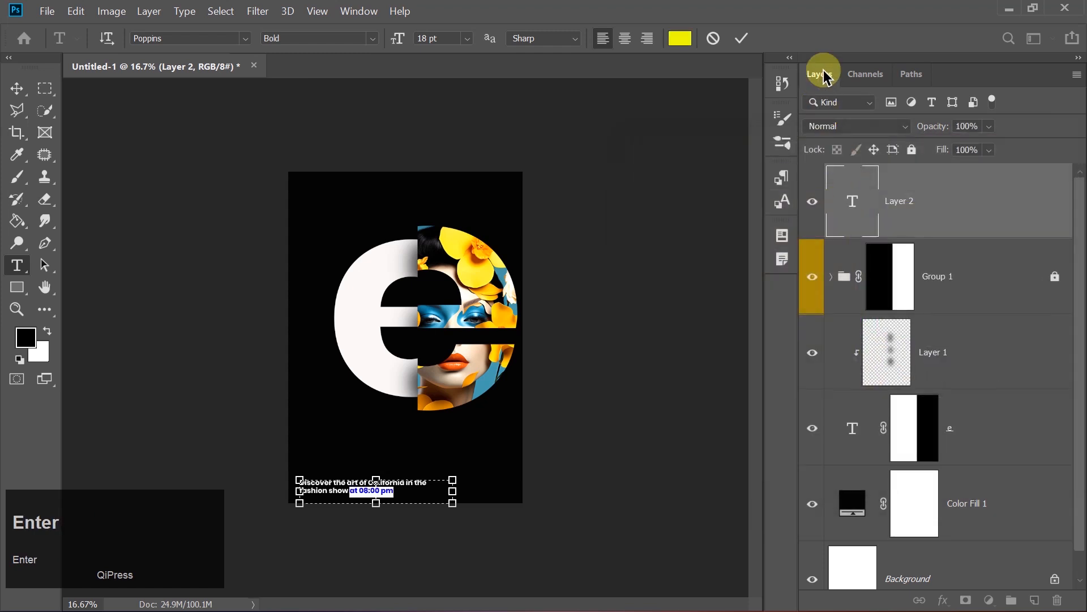
pyautogui.click(738, 38)
# Move the tagline to the poster's lower-right area, below the portrait half, and narrow its text box so it wraps onto three lines
pyautogui.click(17, 89)
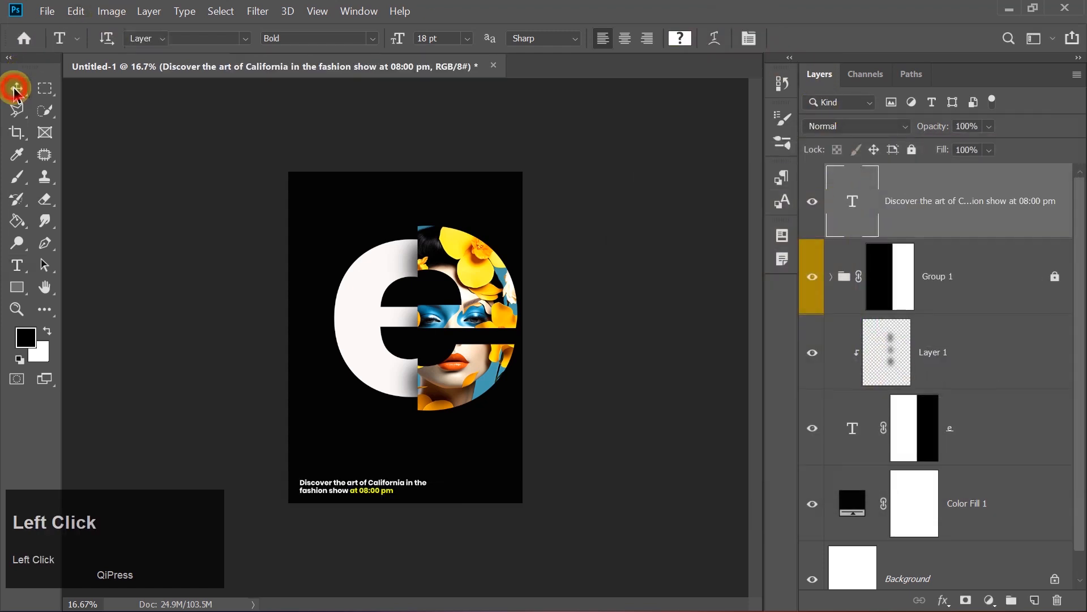
pyautogui.moveTo(343, 488); pyautogui.dragTo(442, 485)
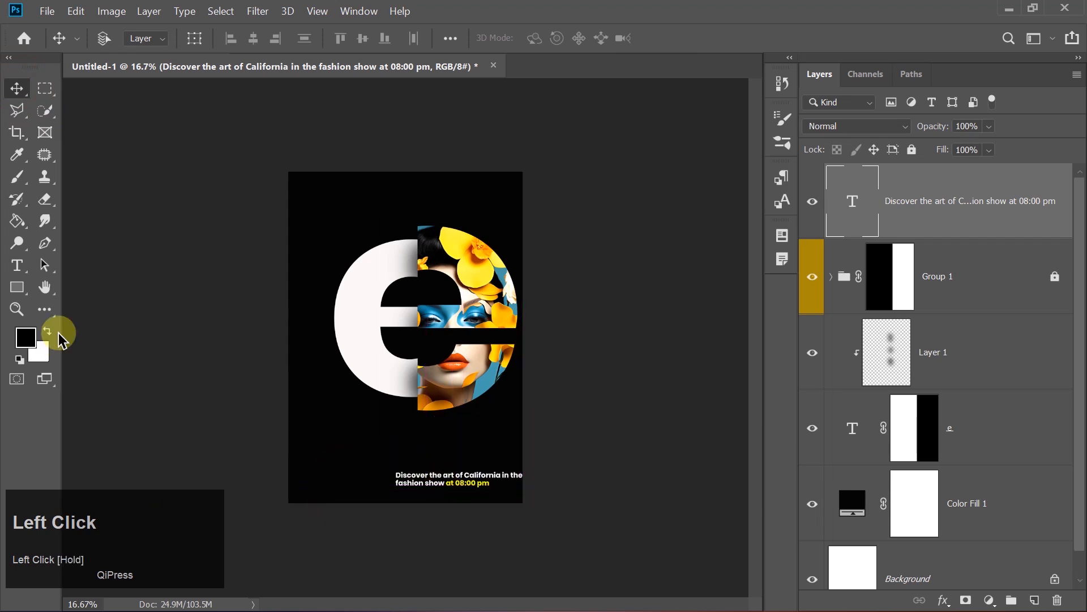
pyautogui.click(26, 261)
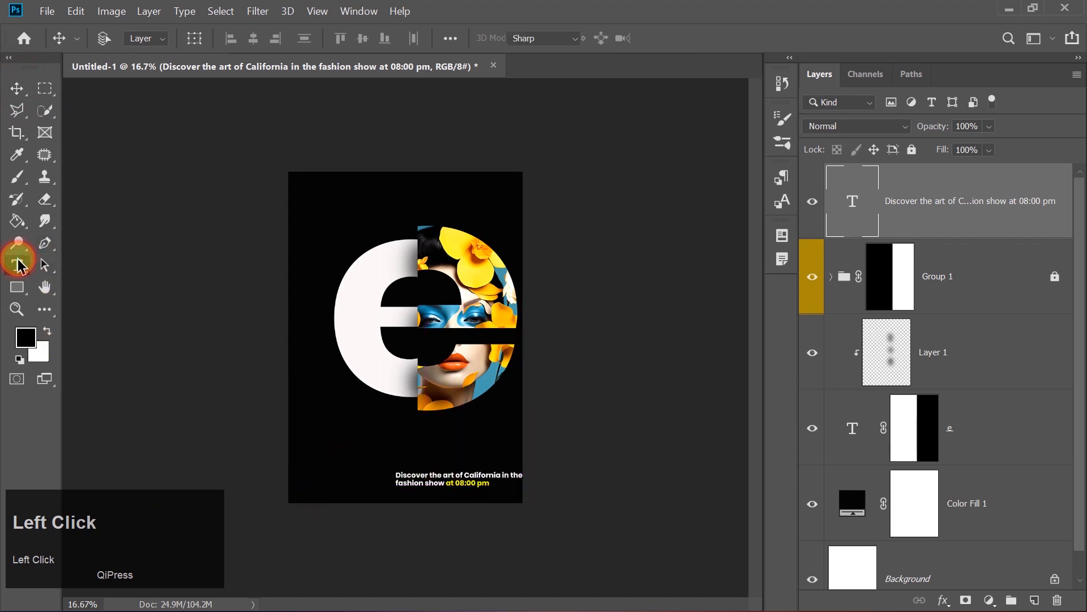
pyautogui.click(490, 470)
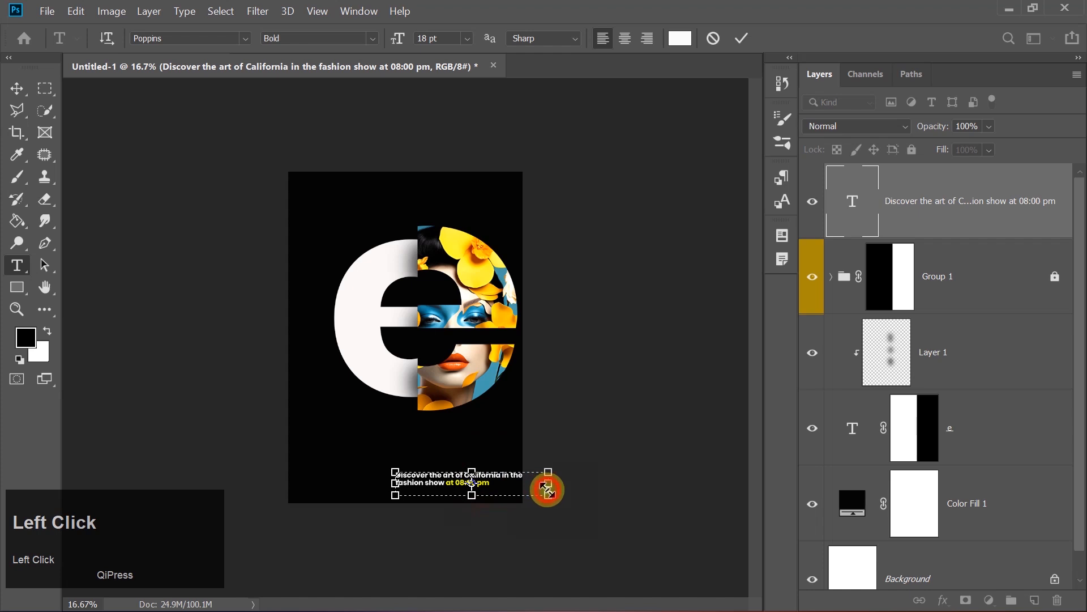
pyautogui.moveTo(548, 483); pyautogui.dragTo(497, 482)
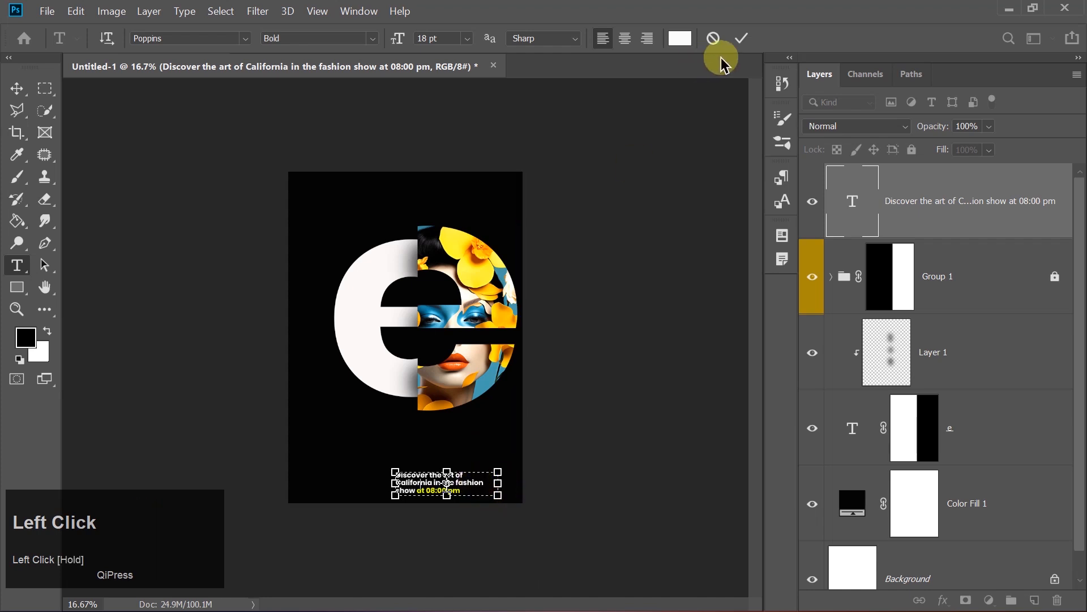
pyautogui.click(742, 38)
pyautogui.click(16, 88)
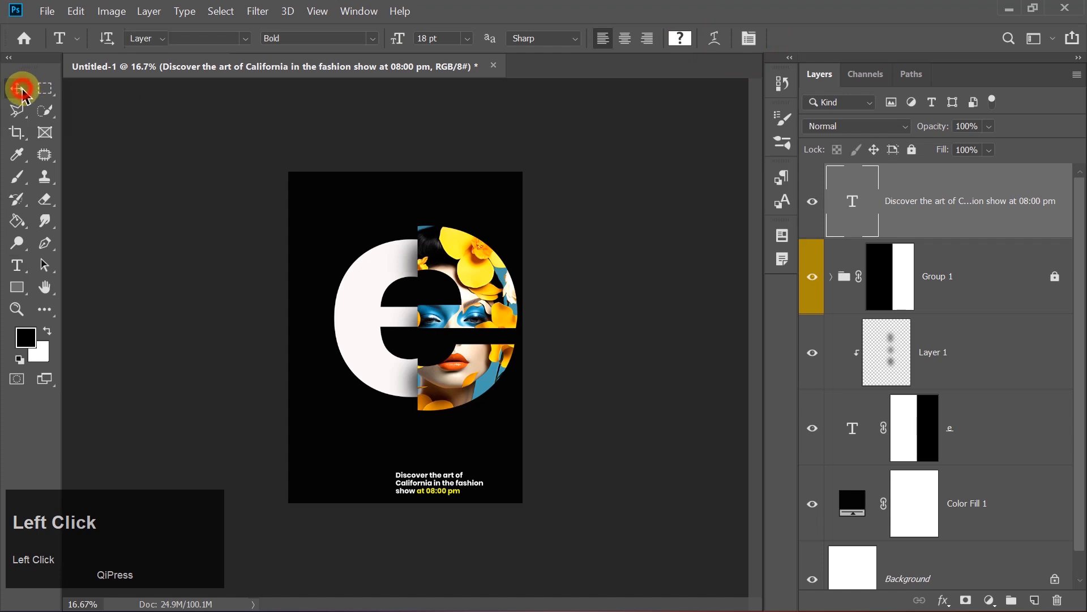
pyautogui.moveTo(436, 491); pyautogui.dragTo(455, 487)
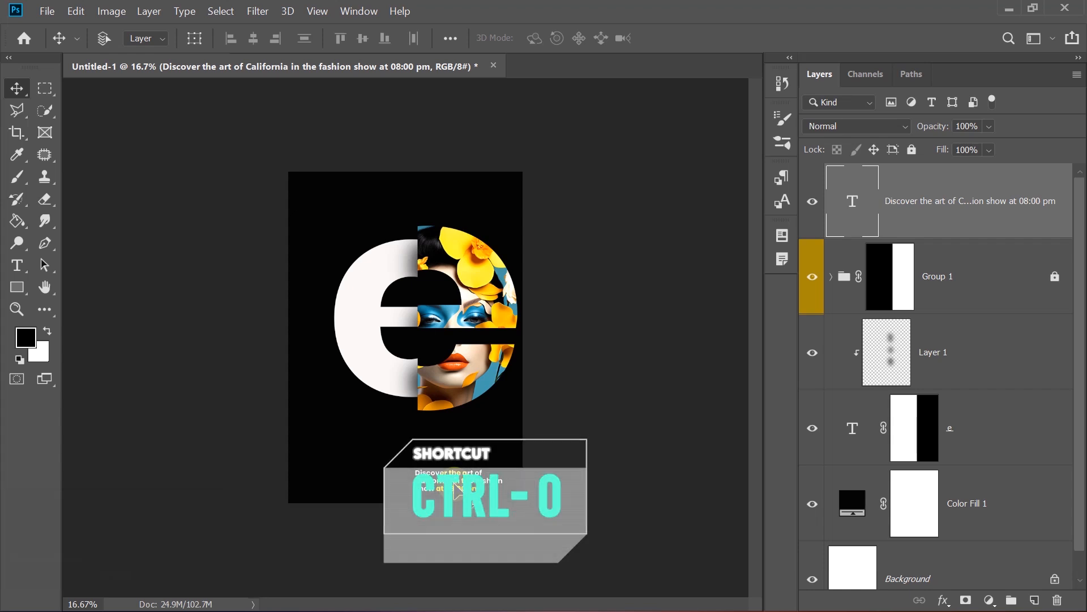
# Duplicate the tagline above the original and replace the copy's text with "11/11 california" and "28 Nov 2024" on two lines
pyautogui.hotkey('ctrl', 'j')
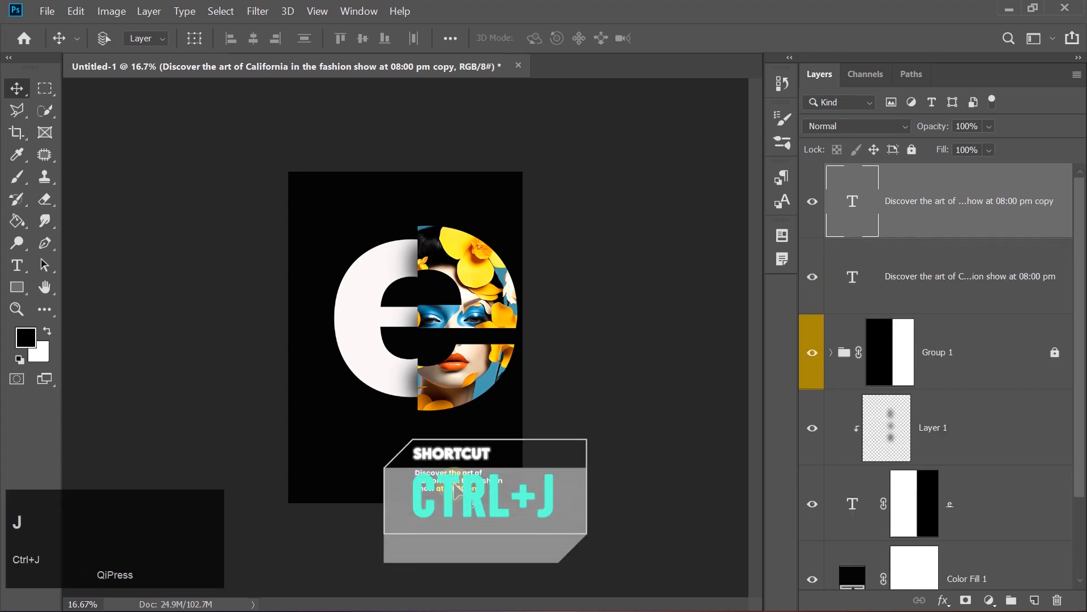
pyautogui.moveTo(454, 481); pyautogui.dragTo(454, 435)
pyautogui.doubleClick(455, 437)
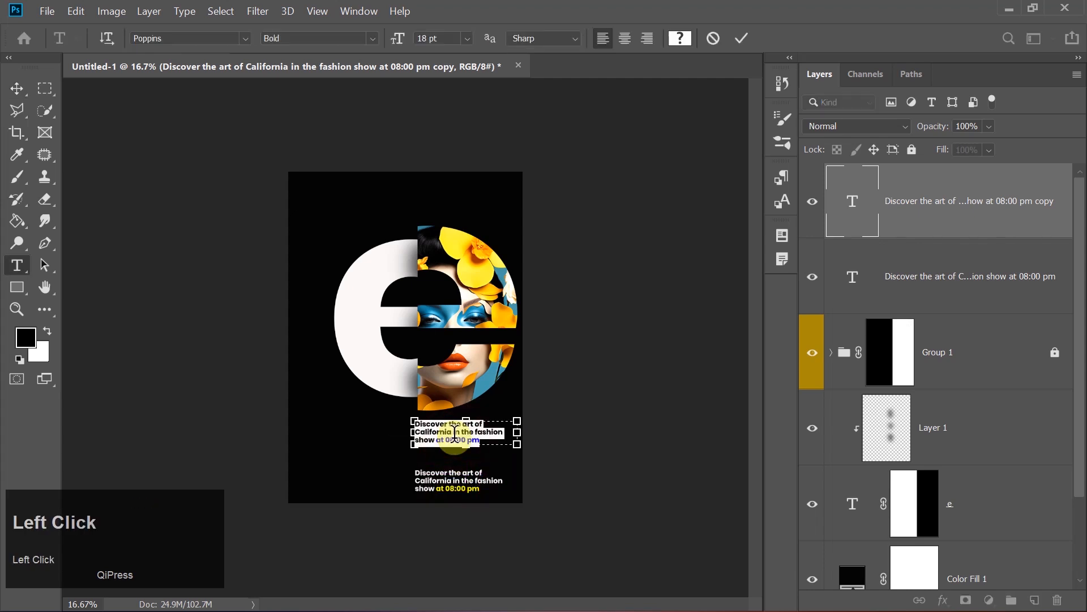
pyautogui.write('11/11')
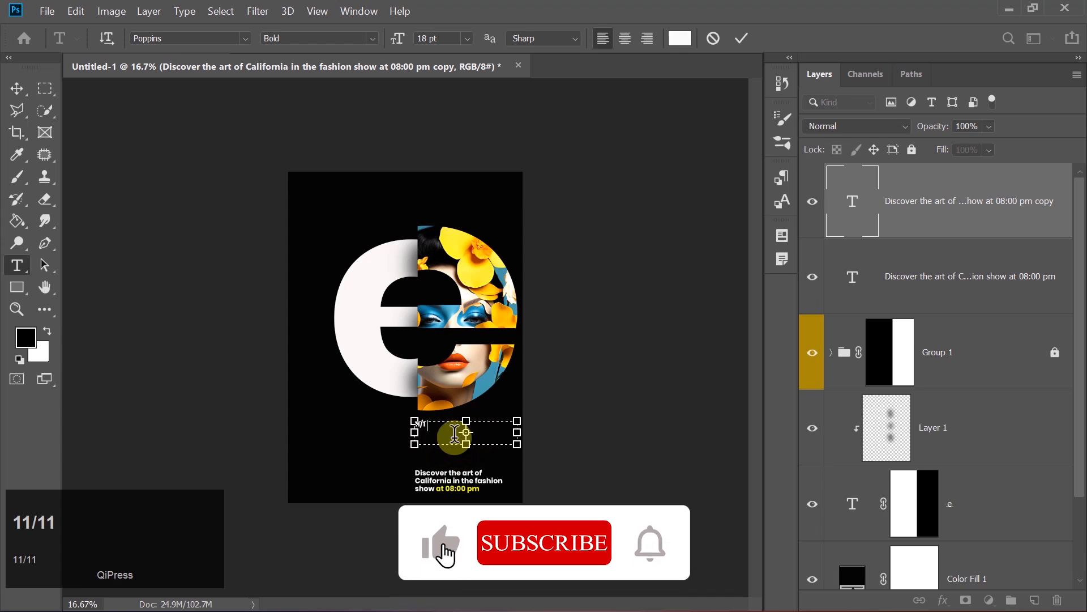
pyautogui.write(' californ')
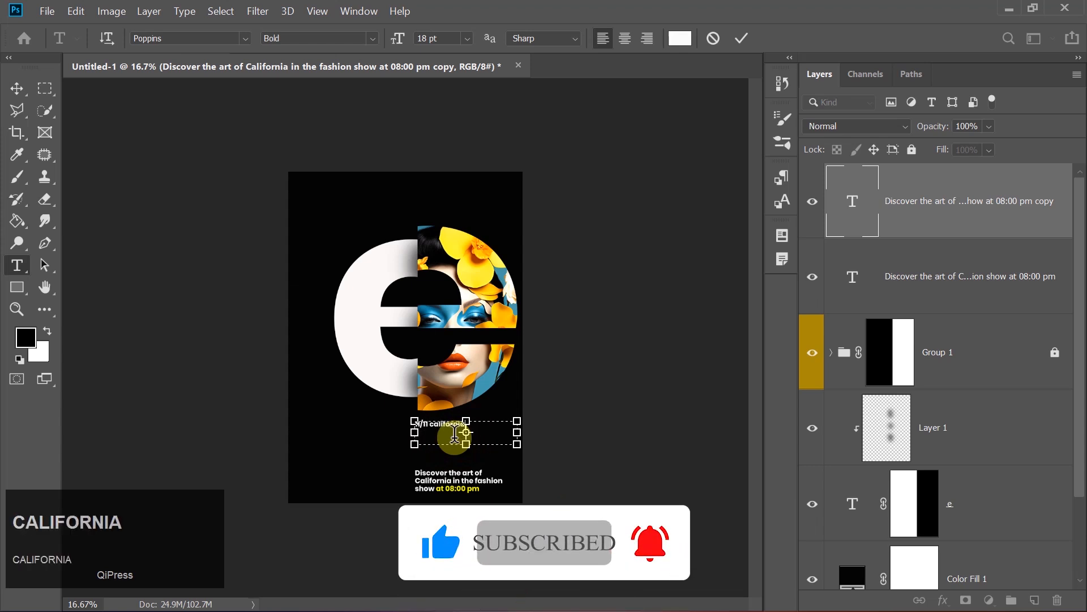
pyautogui.write('ia')
pyautogui.press('Return')
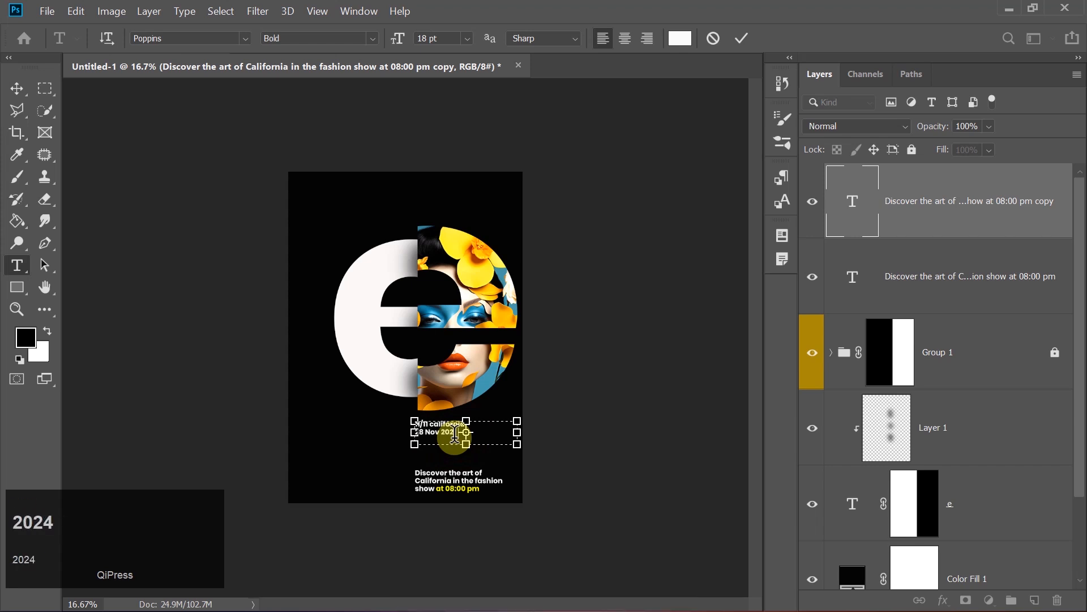
pyautogui.write('28 Nov 2024')
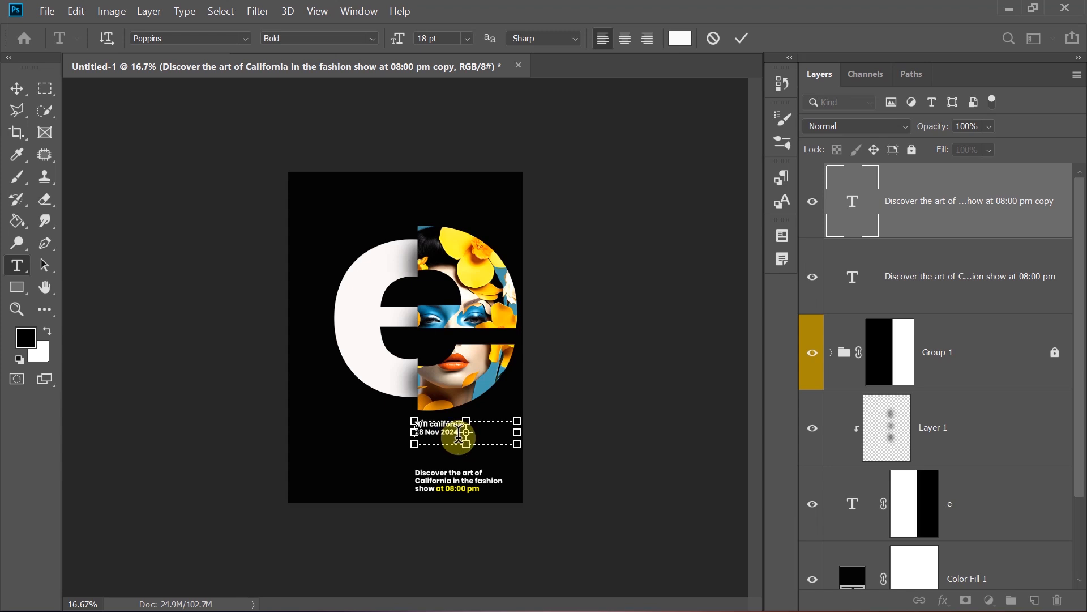
# Colour the "28 Nov 2024" line bright yellow, add a hyphen on a line below it, and commit the text
pyautogui.press('Up')
pyautogui.press('Up')
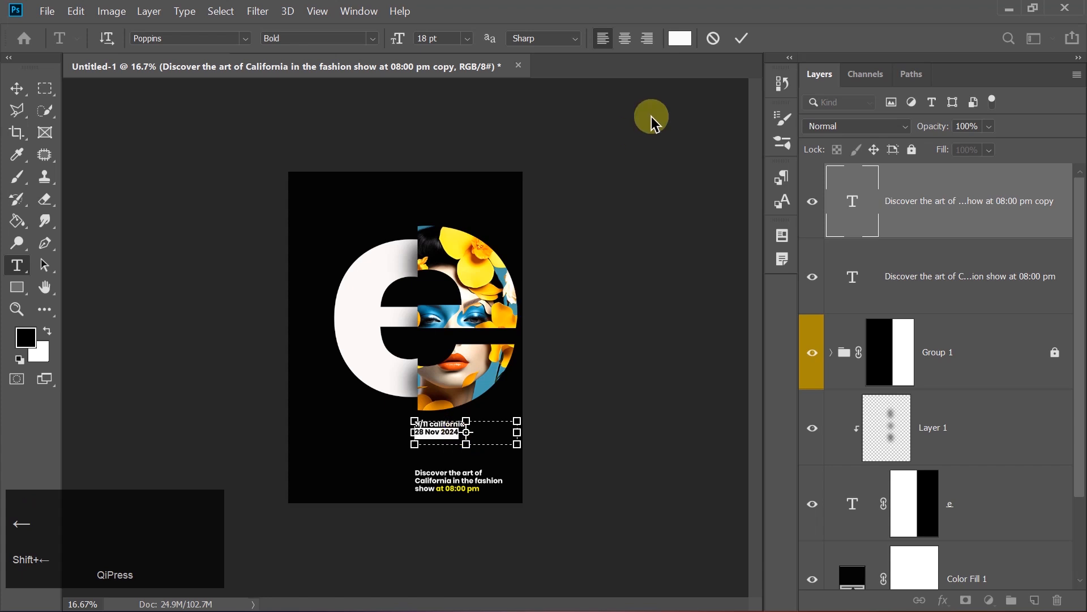
pyautogui.click(680, 38)
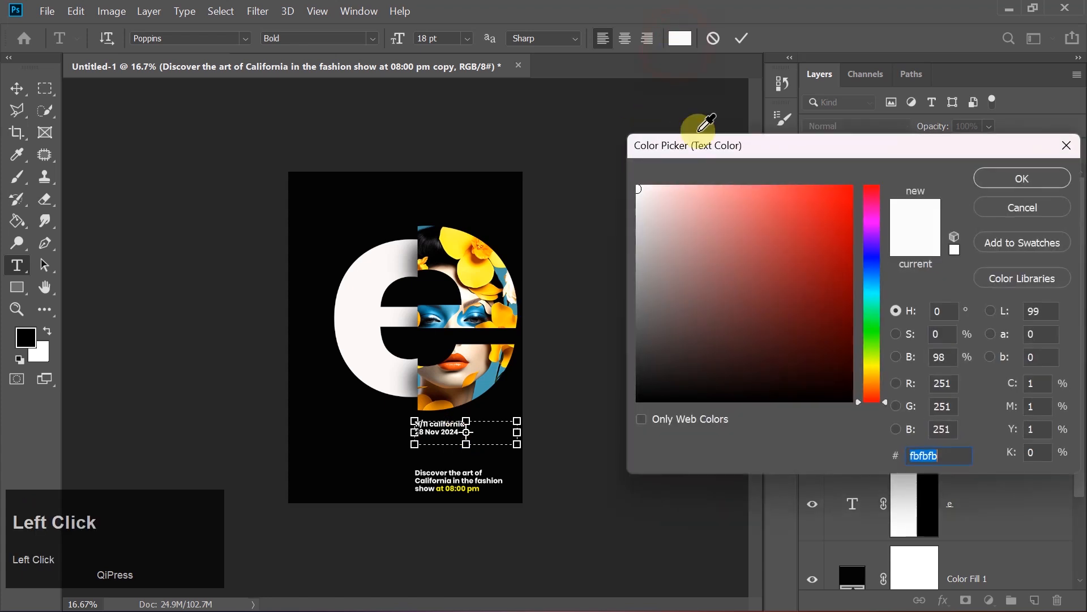
pyautogui.click(872, 367)
pyautogui.click(852, 187)
pyautogui.press('Return')
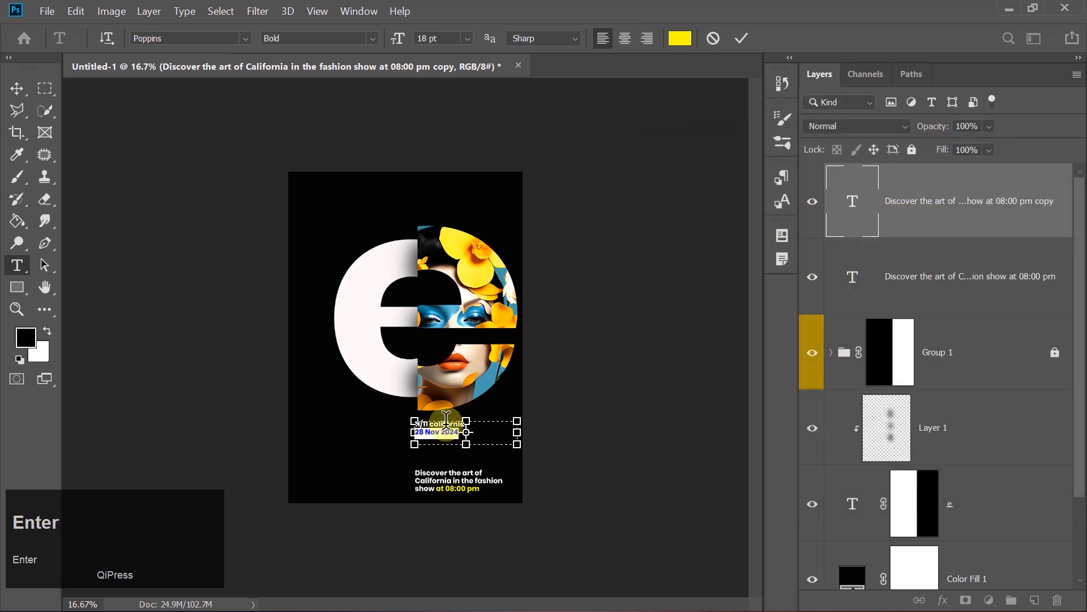
pyautogui.click(448, 434)
pyautogui.press('Right')
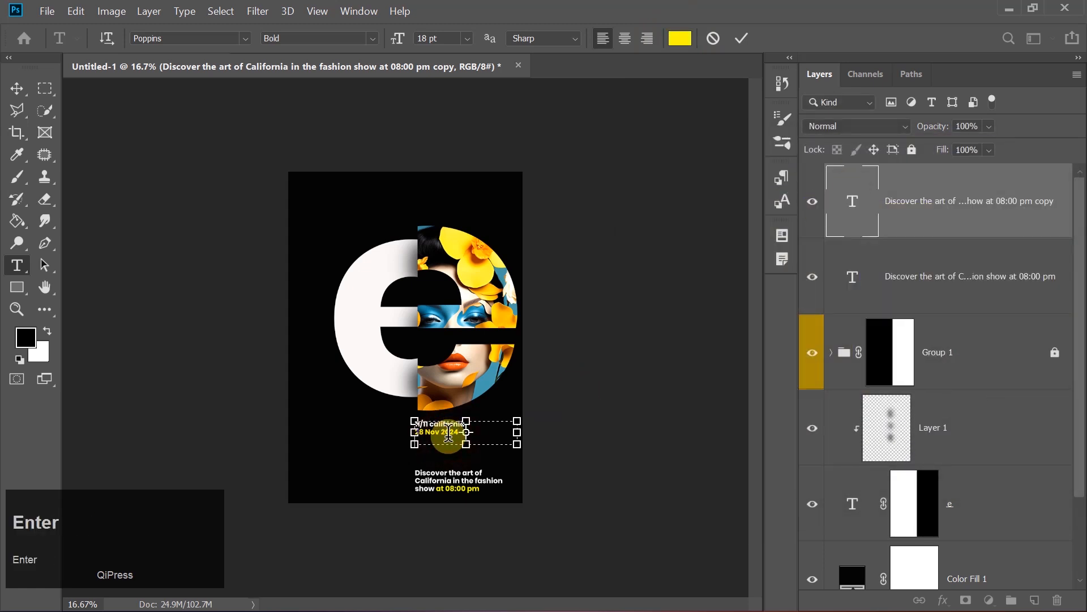
pyautogui.click(742, 38)
# Nudge the date text block down towards the tagline and slightly to the right
pyautogui.press('Right')
pyautogui.press('Right')
pyautogui.press('Right')
pyautogui.press('Right')
pyautogui.press('Right')
pyautogui.press('Right')
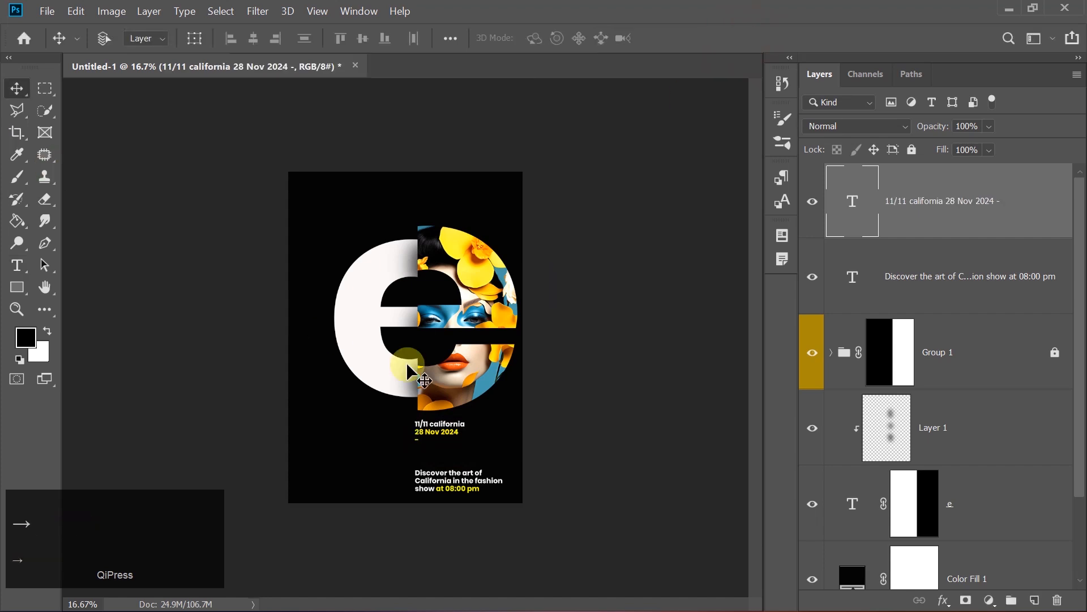
pyautogui.press('Down')
pyautogui.press('Down')
pyautogui.press('Down')
pyautogui.press('Down')
pyautogui.press('Down')
pyautogui.press('Down')
pyautogui.press('Down')
pyautogui.press('Down')
pyautogui.press('Down')
pyautogui.press('Left')
pyautogui.press('Left')
pyautogui.press('Left')
pyautogui.press('Down')
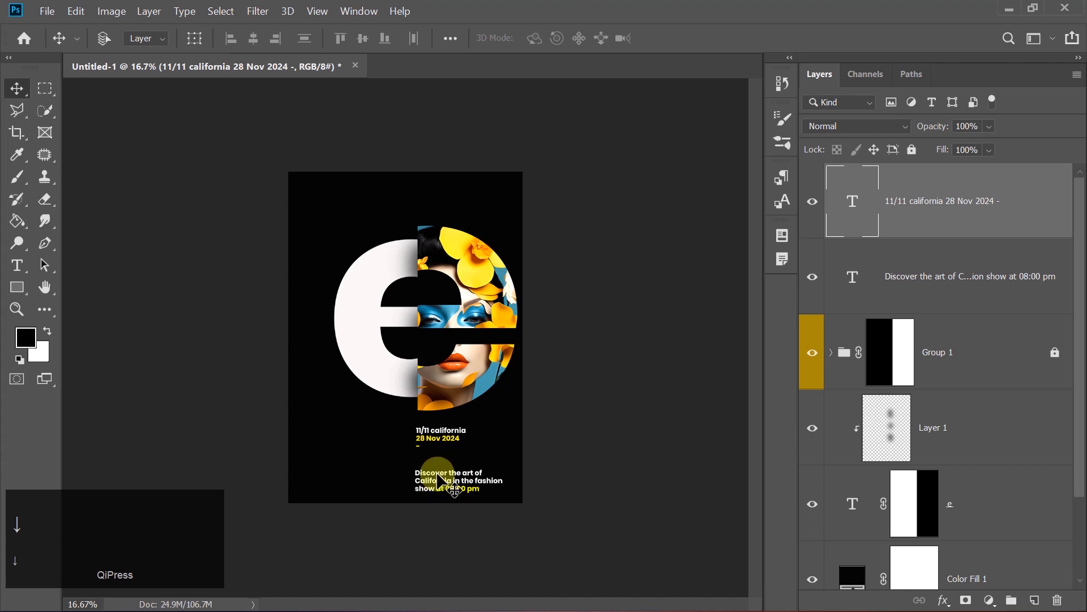
# Select the tagline's text layer and nudge it up slightly towards the date text block
pyautogui.click(433, 480)
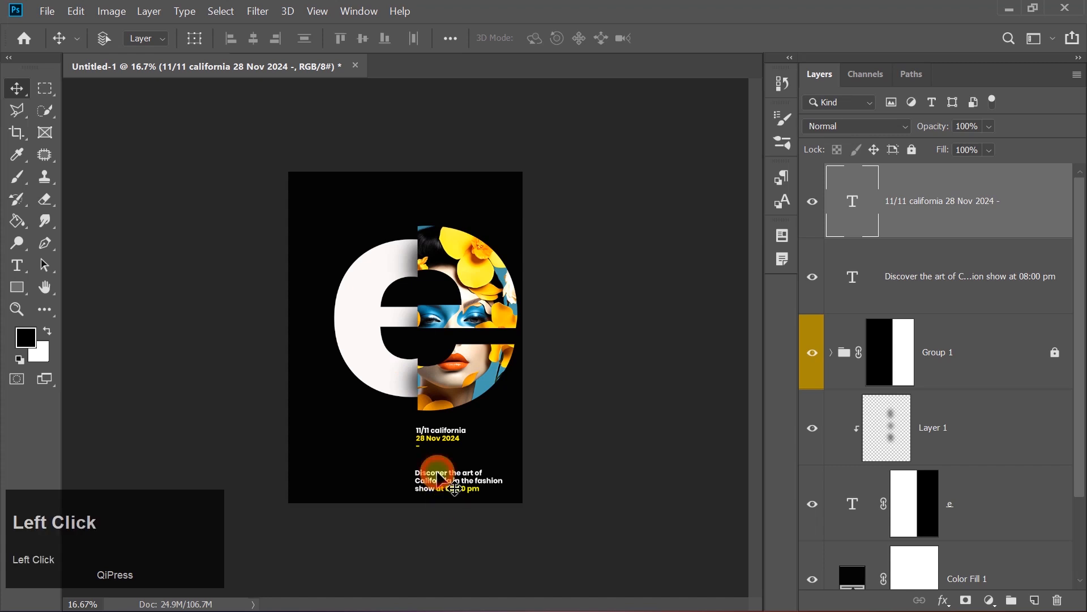
pyautogui.click(897, 307)
pyautogui.press('Up')
pyautogui.press('Up')
pyautogui.press('Up')
pyautogui.press('Up')
pyautogui.press('Up')
pyautogui.press('Up')
pyautogui.press('Up')
pyautogui.press('Up')
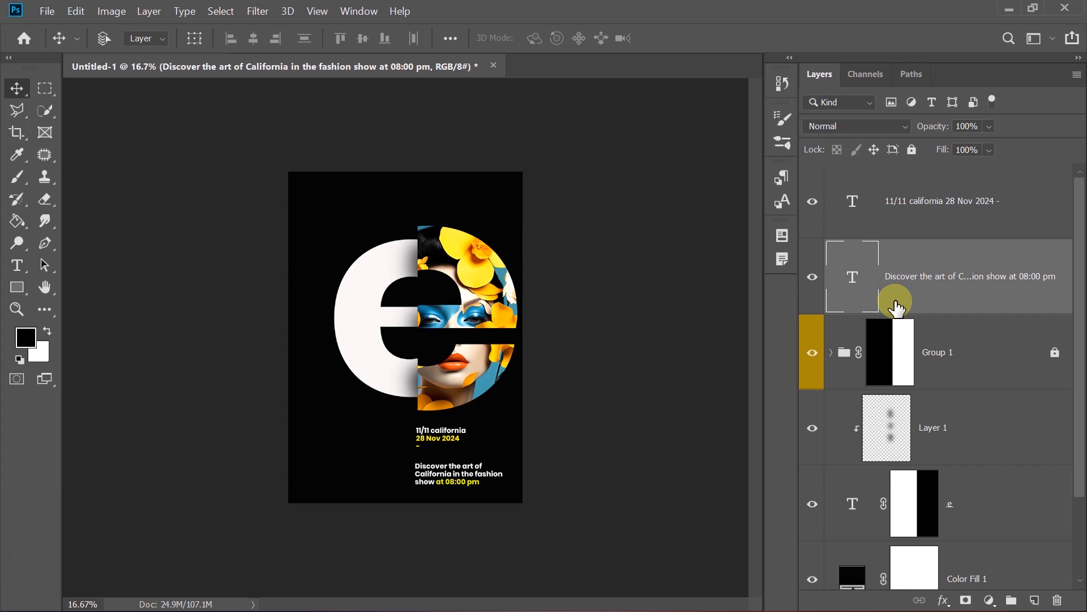
pyautogui.press('Up')
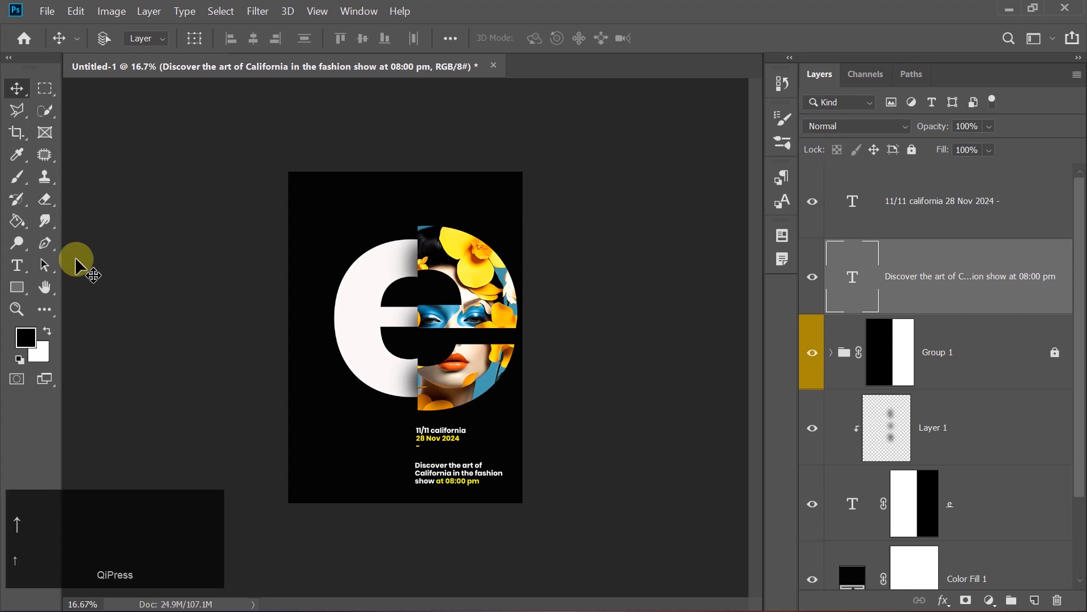
# Add a vertical point-text layer reading "FASHION" near the poster's left edge, beside the upper part of the white half of the "e"
pyautogui.rightClick(17, 265)
pyautogui.click(69, 281)
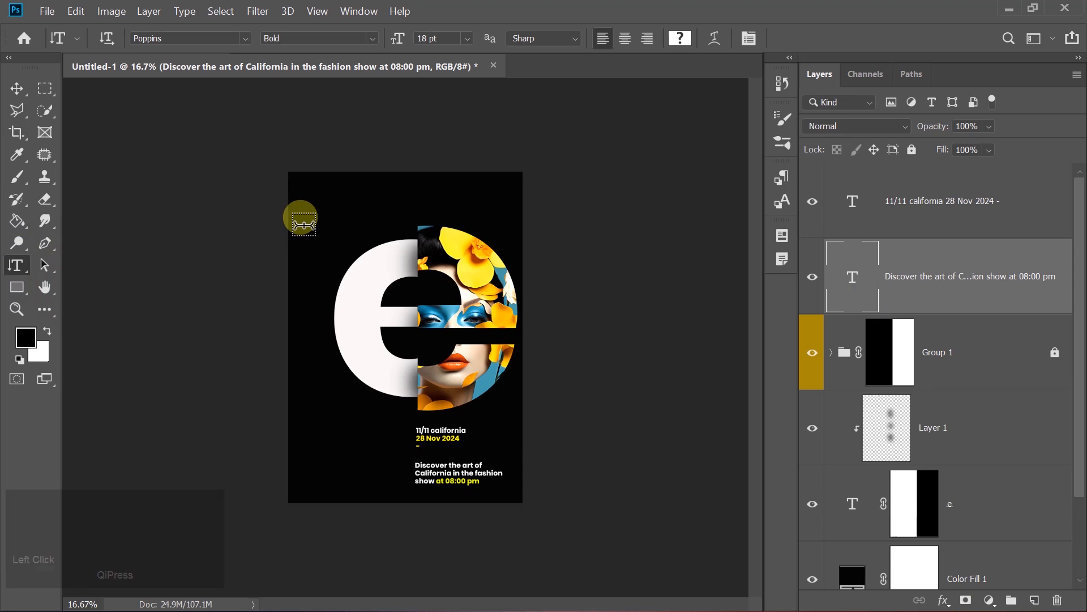
pyautogui.click(303, 225)
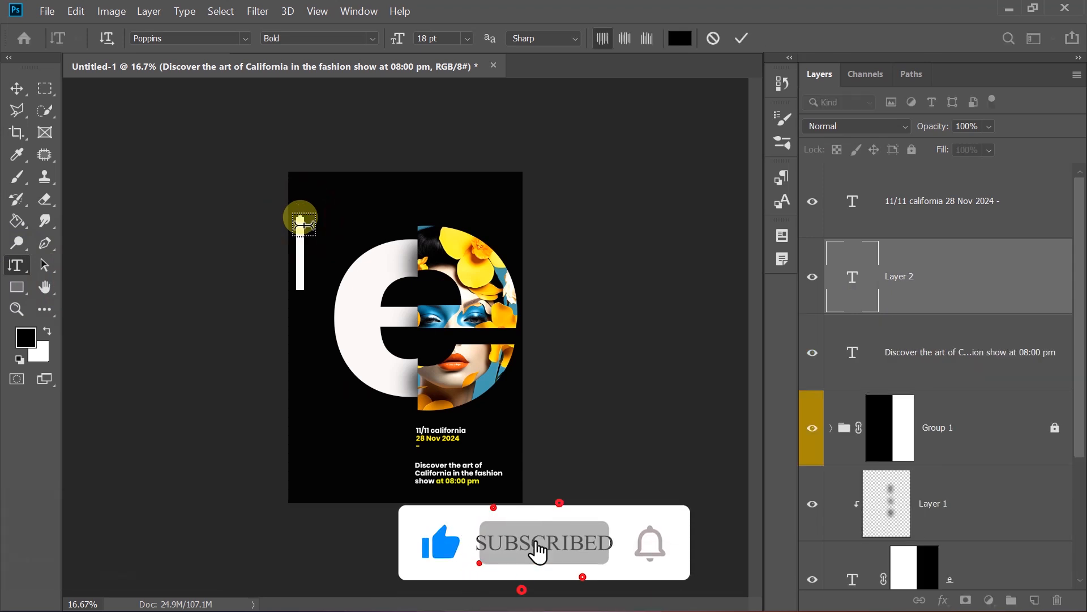
pyautogui.press('capslock')
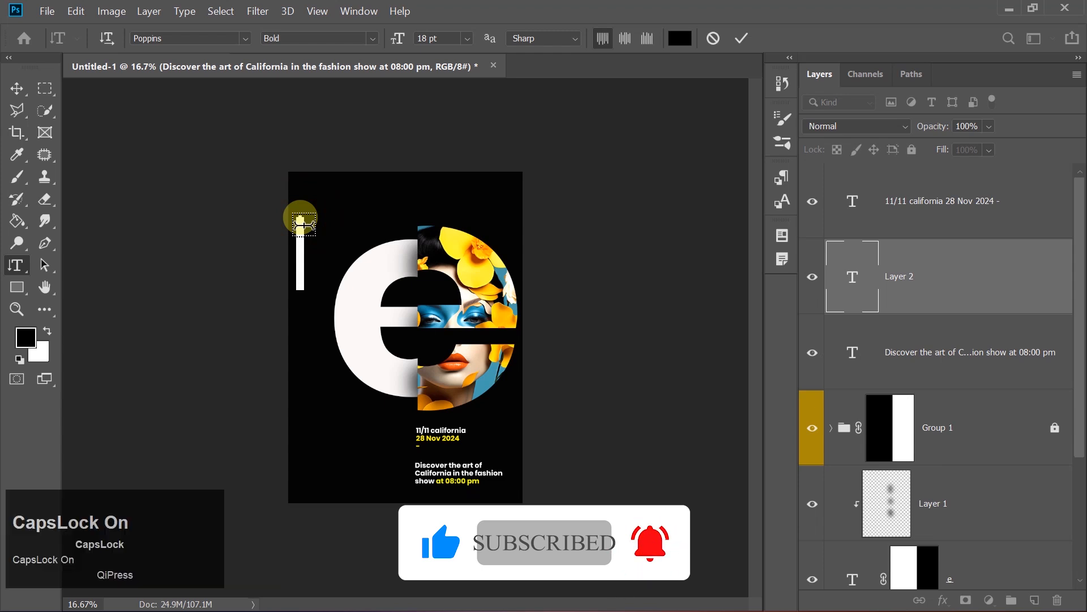
pyautogui.write('FA')
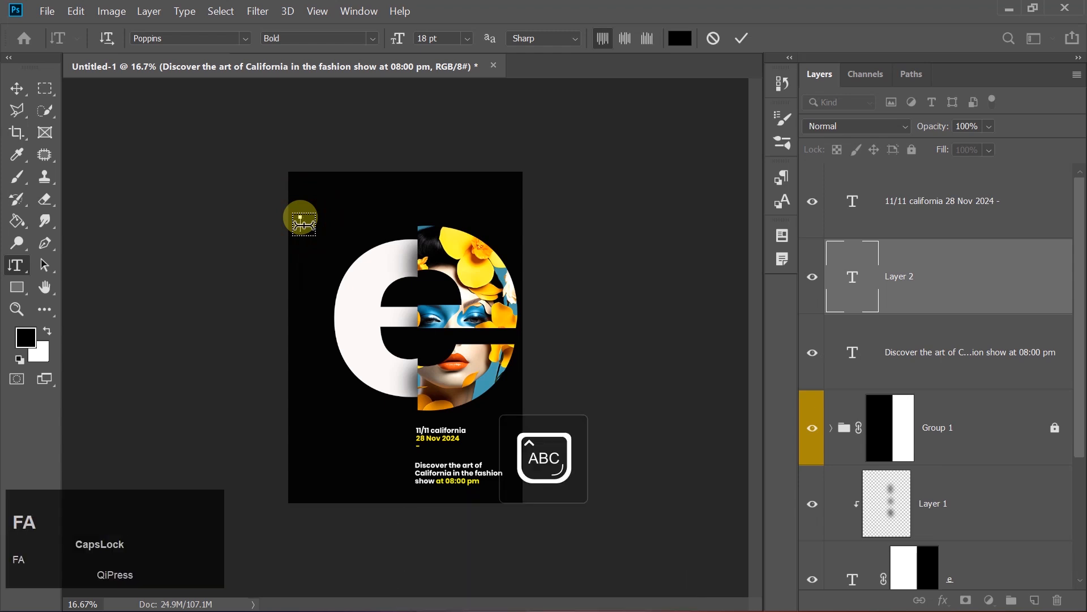
pyautogui.write('SHION')
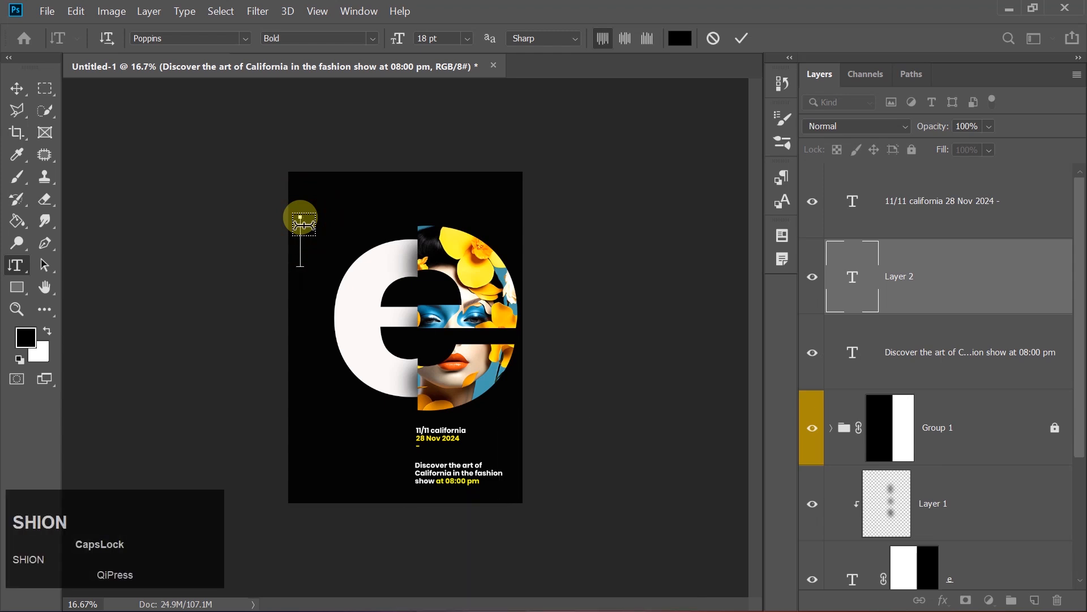
# Select all of the vertical "FASHION" text and set its font to Monument Extended Regular
pyautogui.hotkey('ctrl', 'a')
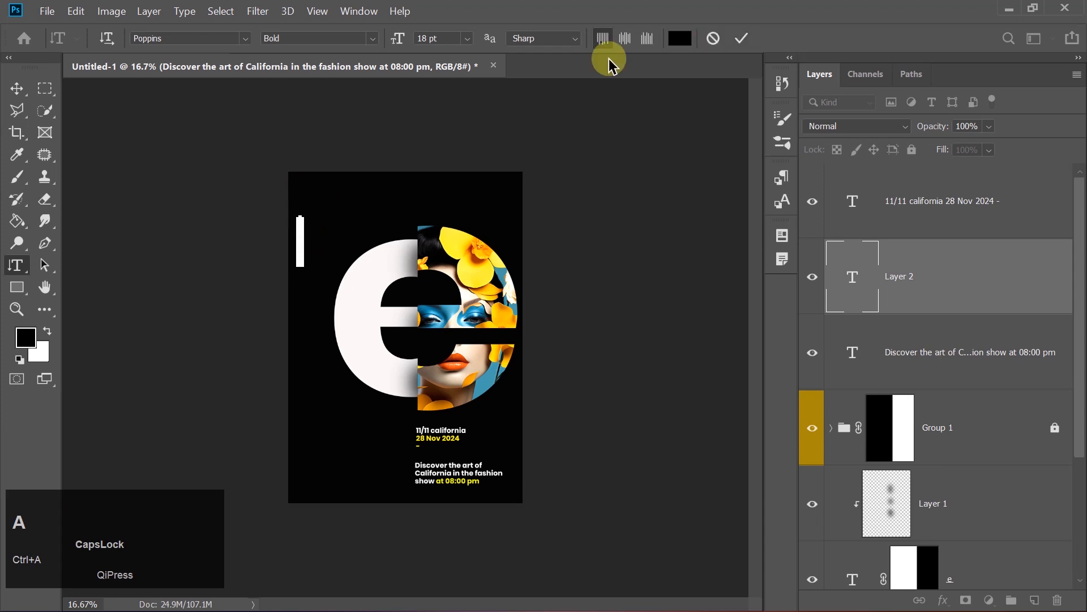
pyautogui.click(356, 11)
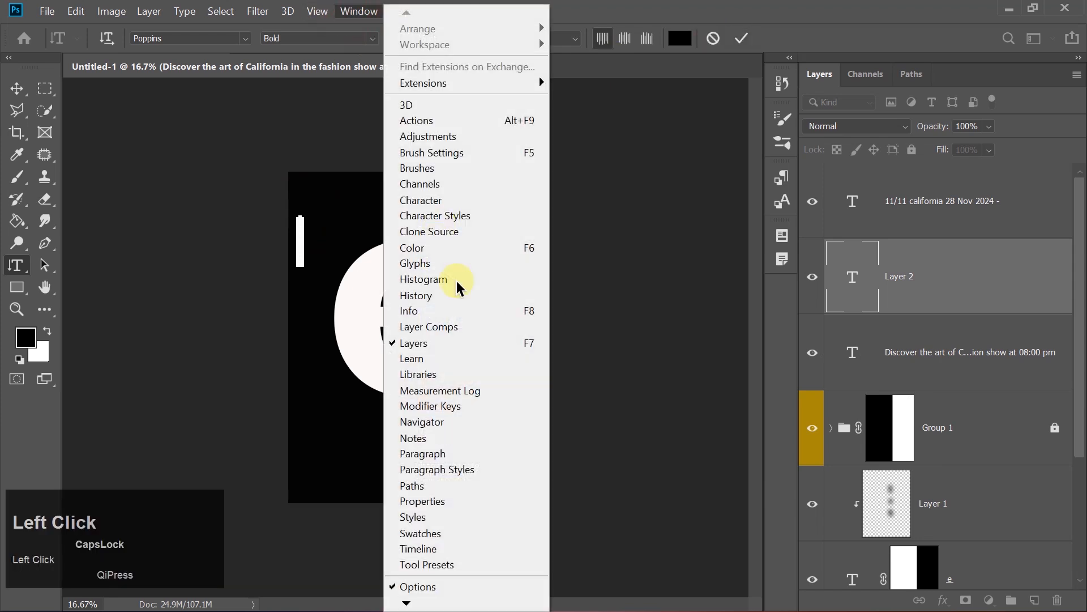
pyautogui.click(443, 502)
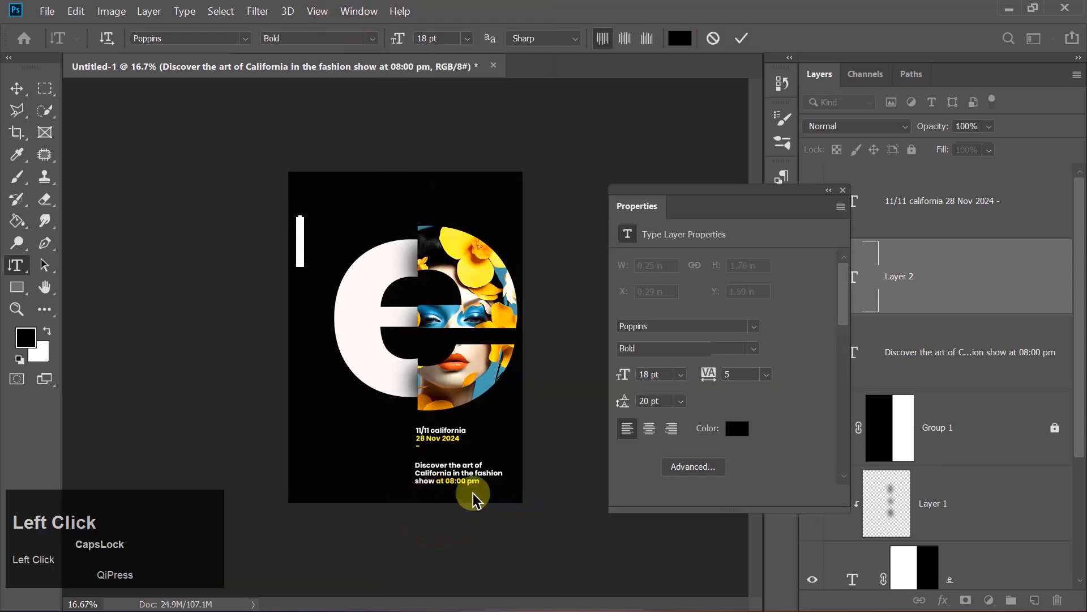
pyautogui.click(663, 326)
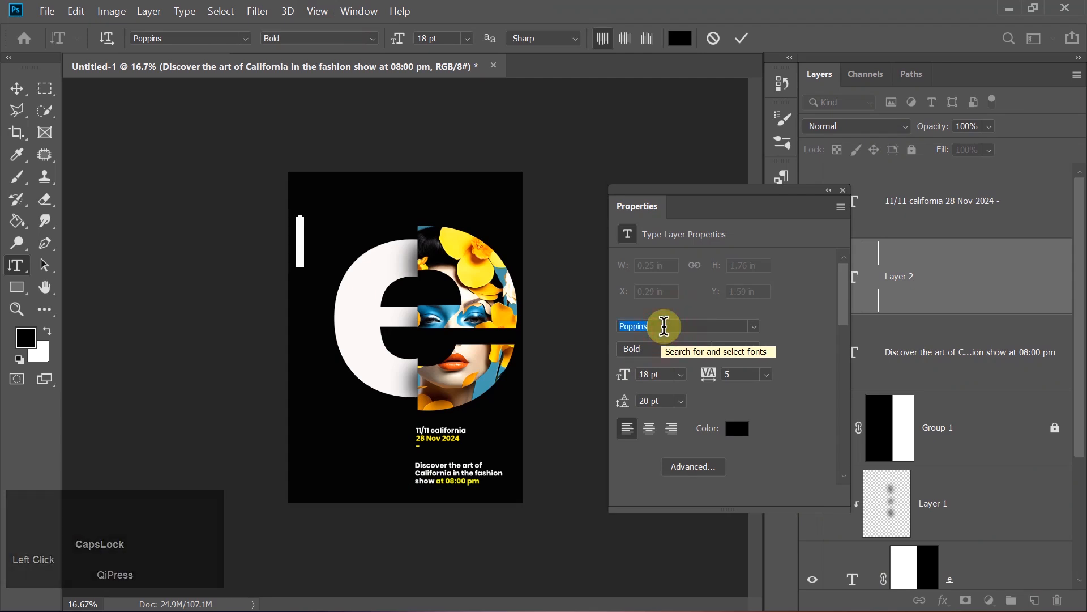
pyautogui.write('MONU')
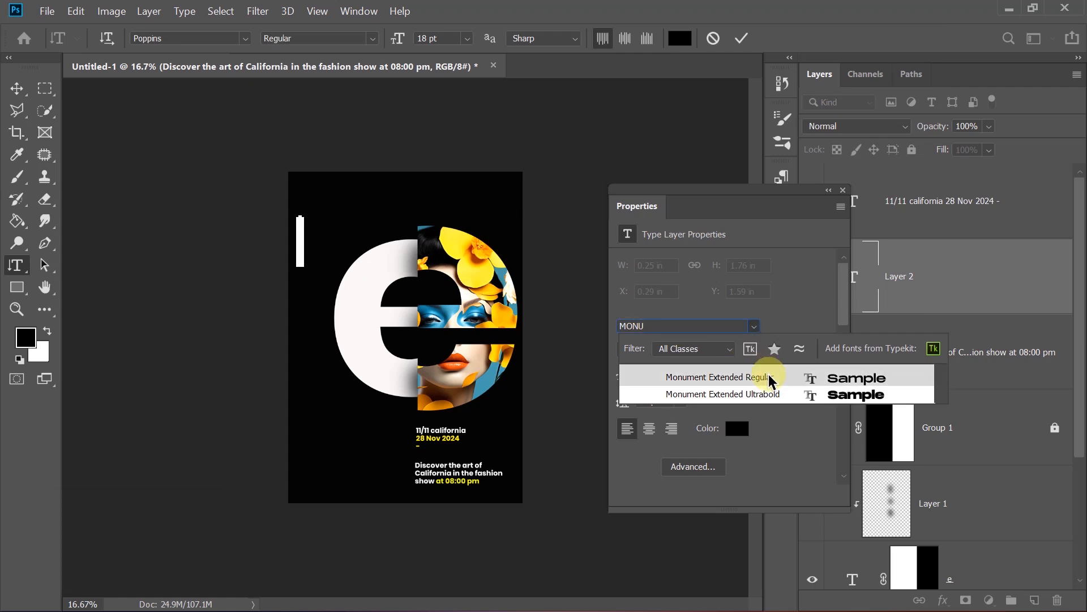
pyautogui.click(772, 378)
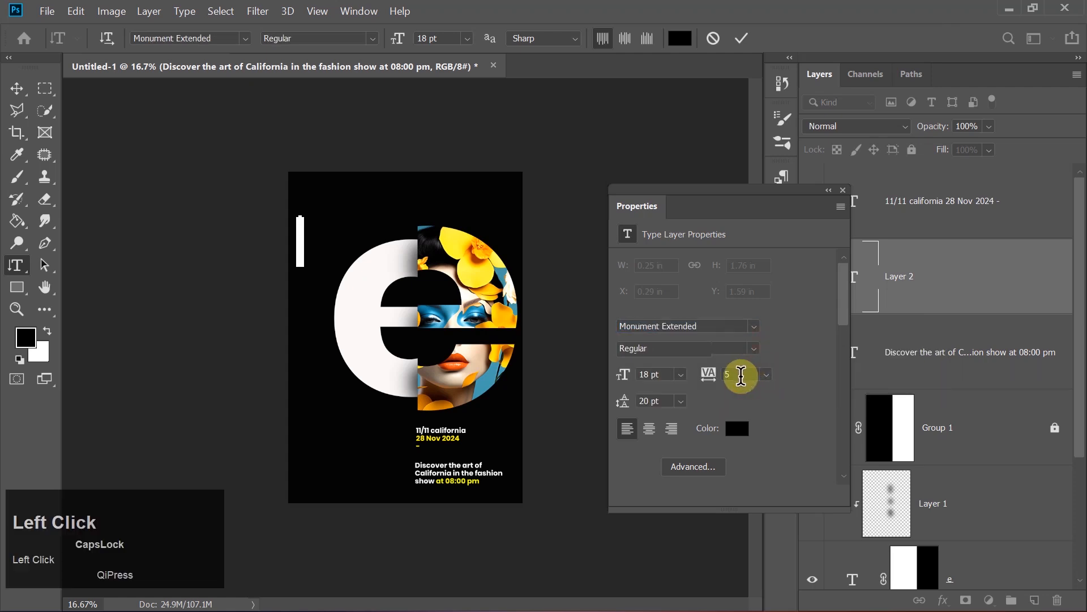
# Set the "FASHION" text's tracking to 750 and its font size to 48 pt
pyautogui.moveTo(708, 375); pyautogui.dragTo(693, 383)
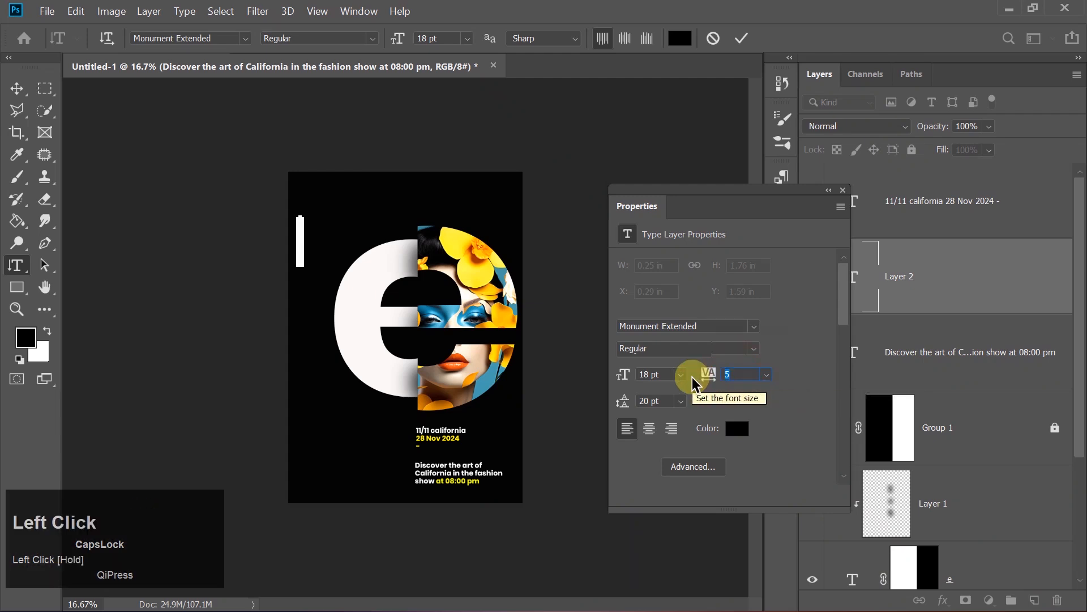
pyautogui.write('750')
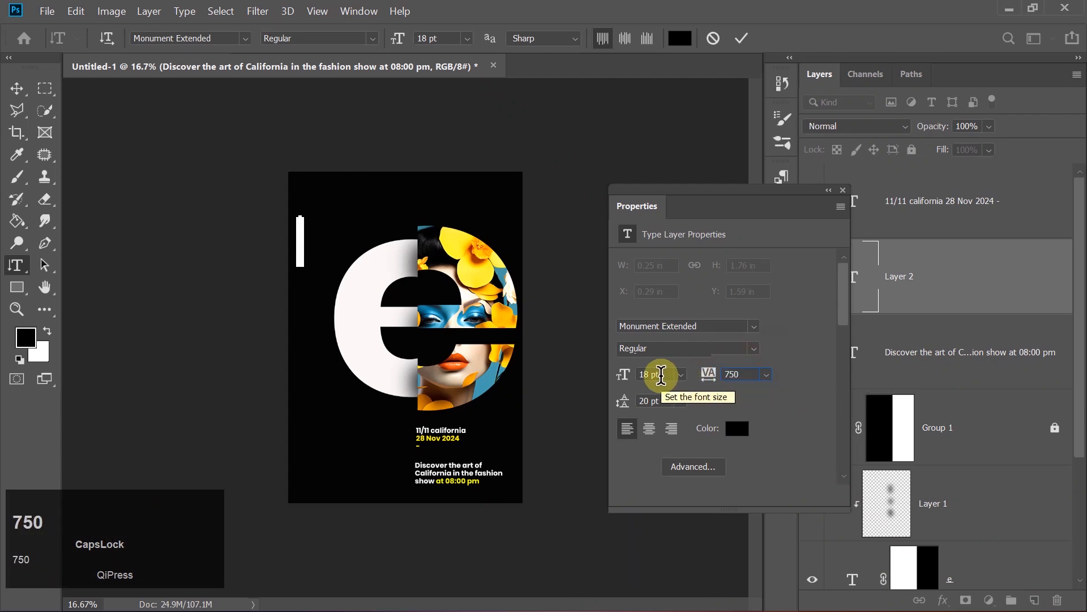
pyautogui.click(621, 381)
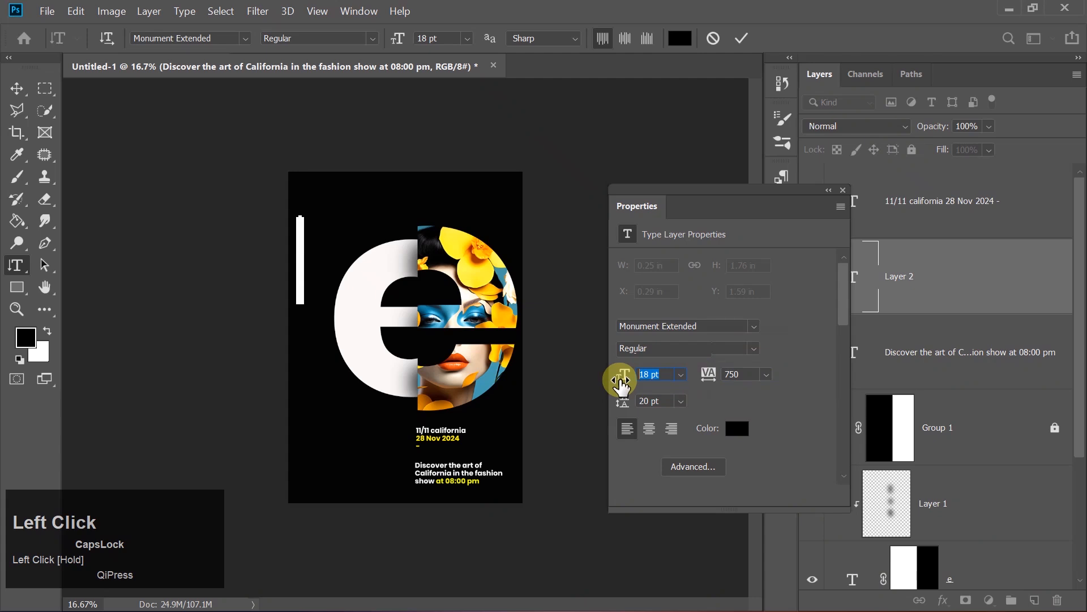
pyautogui.write('4')
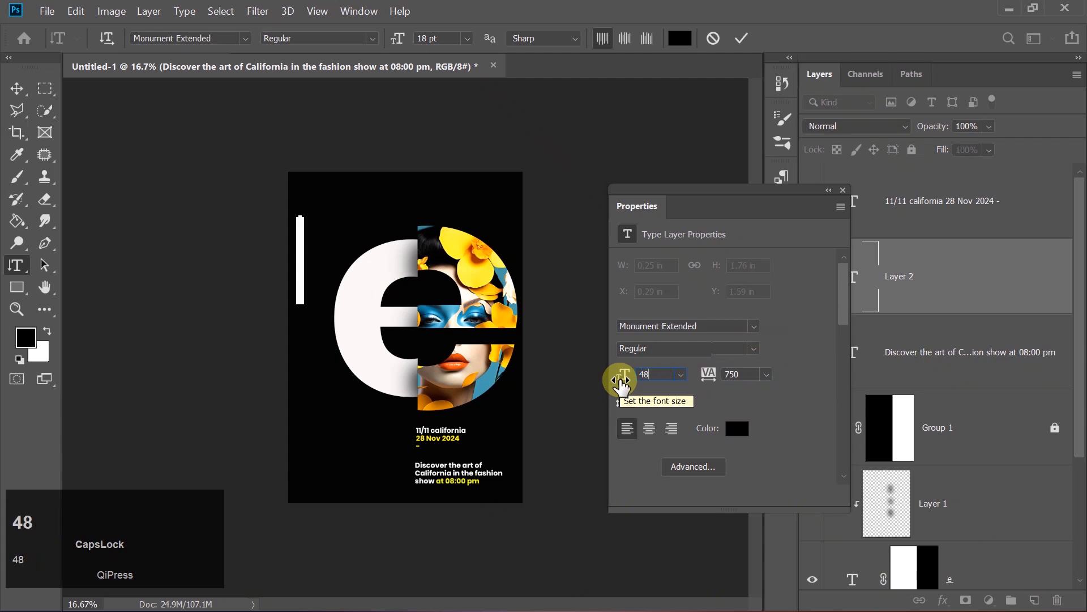
pyautogui.write('8')
pyautogui.click(706, 406)
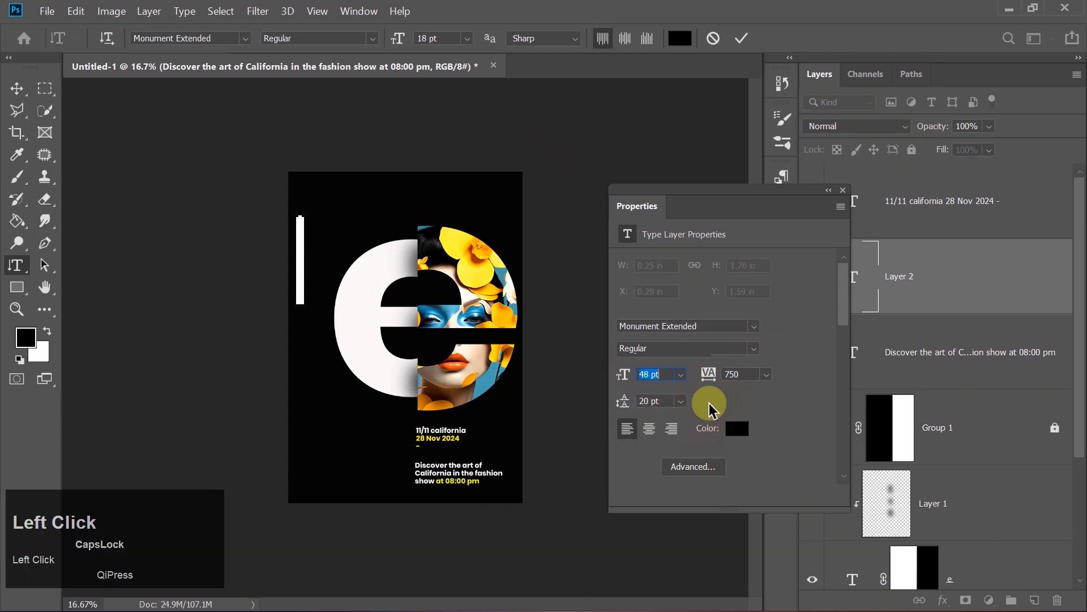
pyautogui.press('Return')
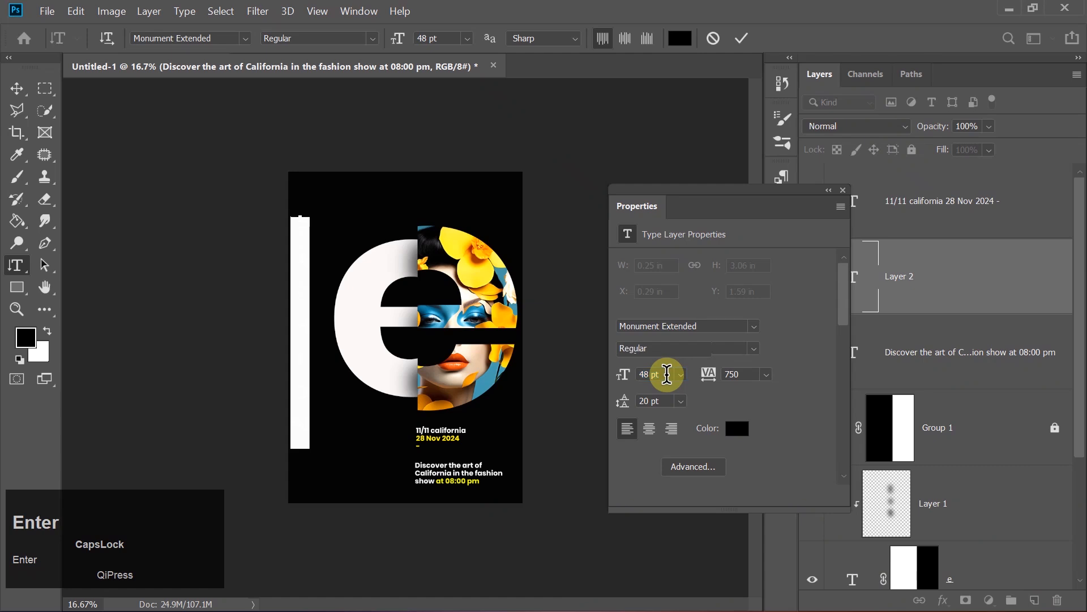
# Colour the "FASHION" text bright yellow and commit the text
pyautogui.click(737, 428)
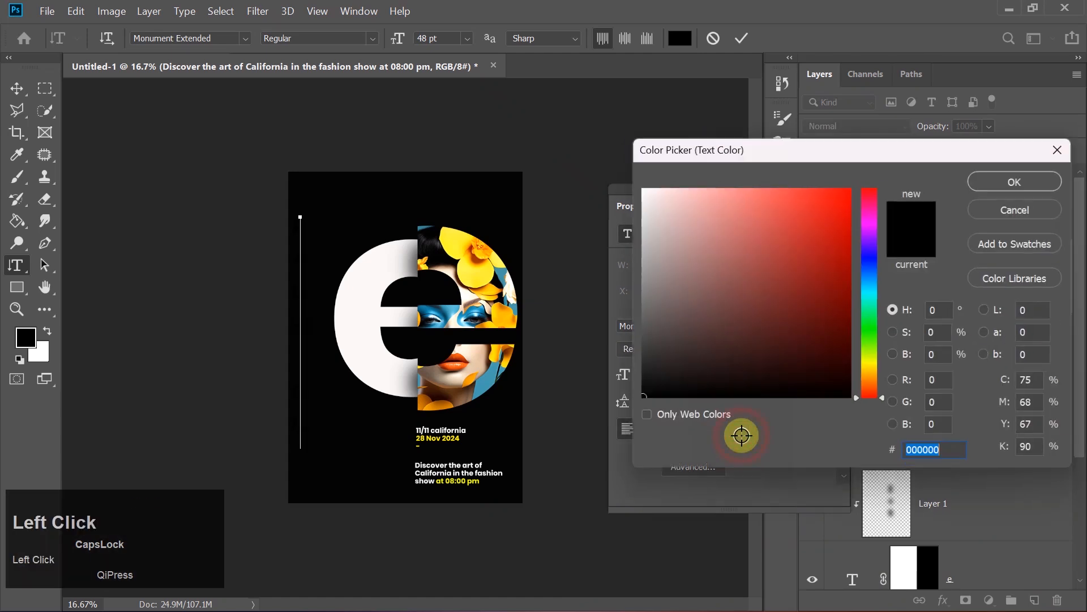
pyautogui.moveTo(872, 355); pyautogui.dragTo(875, 366)
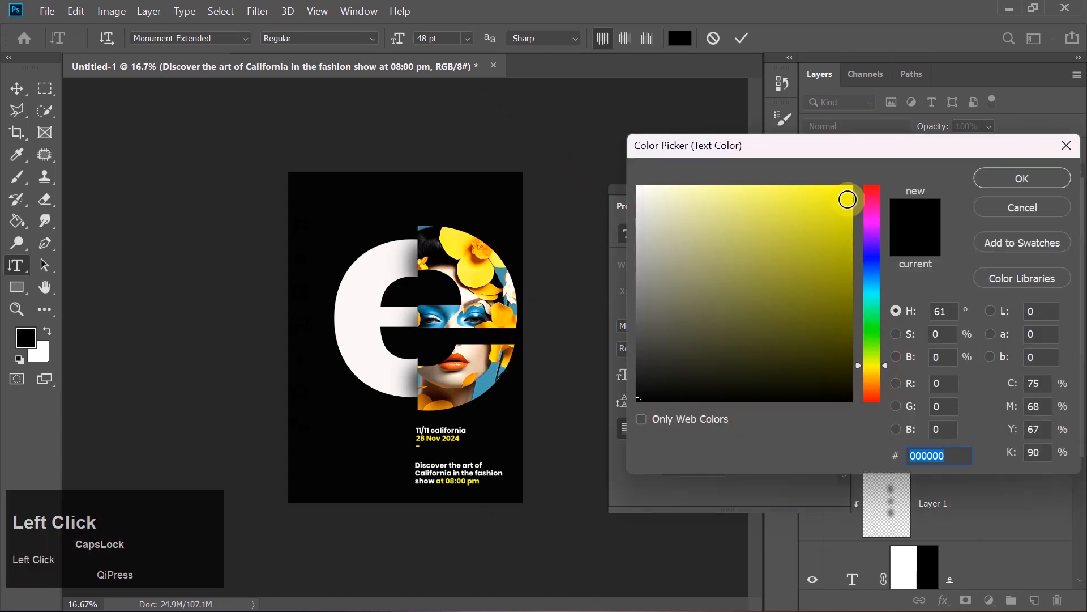
pyautogui.click(852, 188)
pyautogui.press('Return')
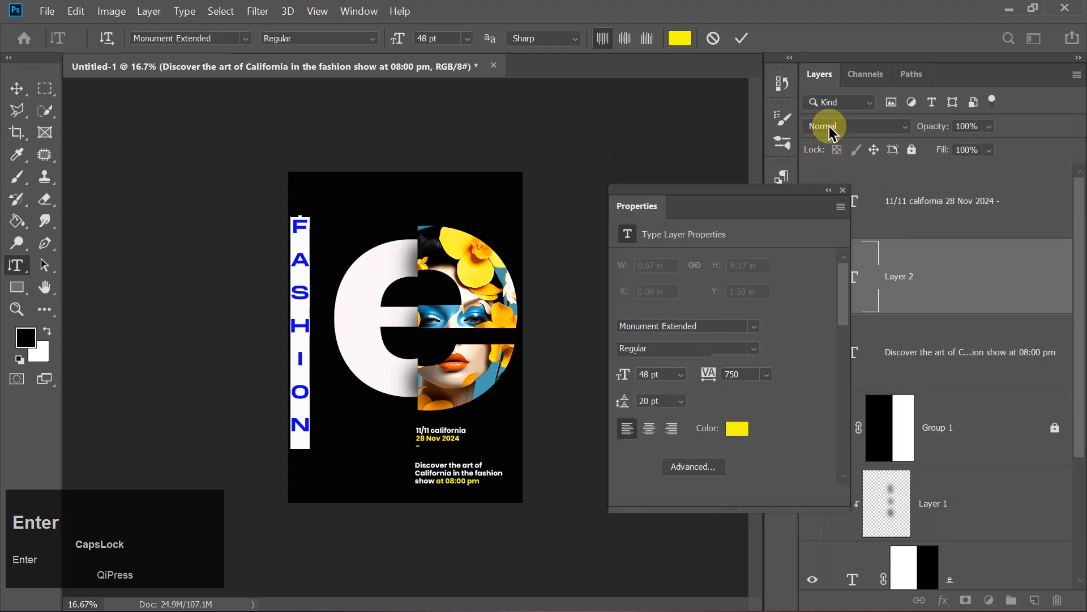
pyautogui.click(743, 39)
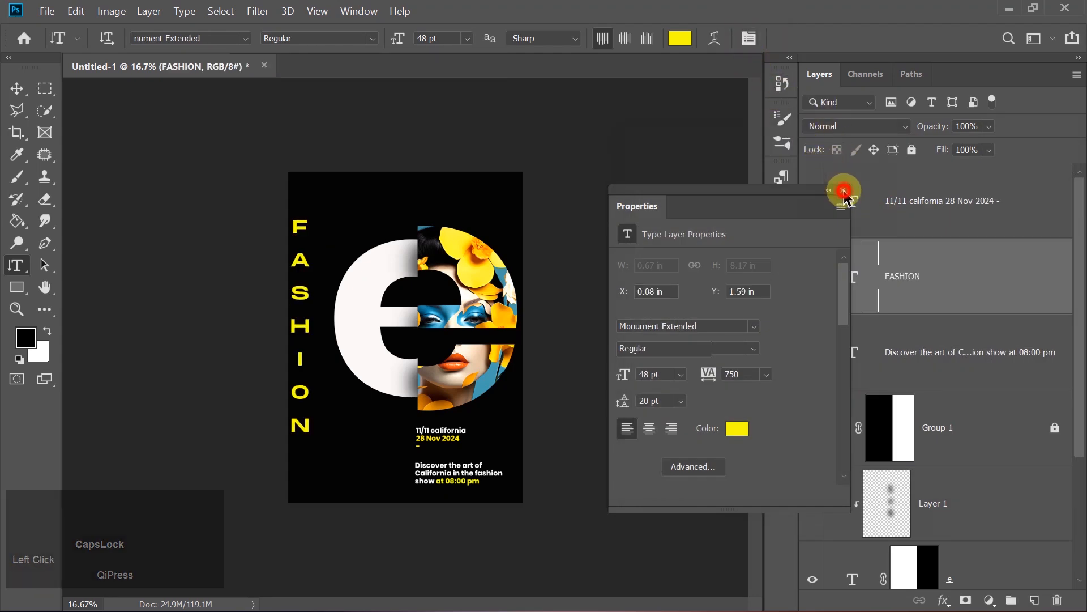
# Close the text properties and move the vertical "FASHION" text slightly right and up, away from the poster's left edge
pyautogui.click(844, 191)
pyautogui.click(25, 90)
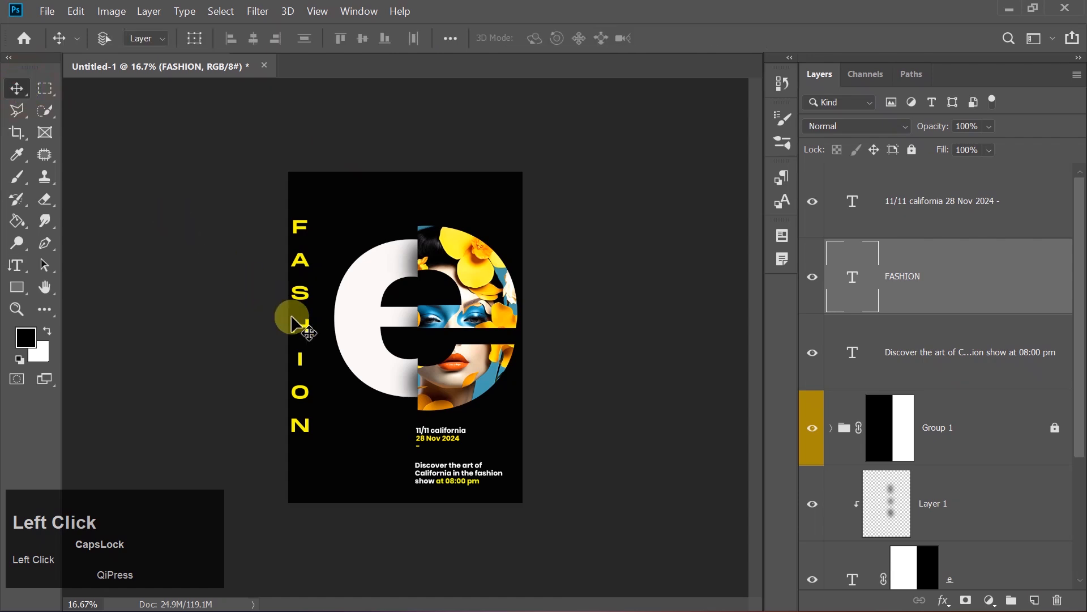
pyautogui.moveTo(298, 328); pyautogui.dragTo(307, 324)
pyautogui.press('Down')
pyautogui.press('Down')
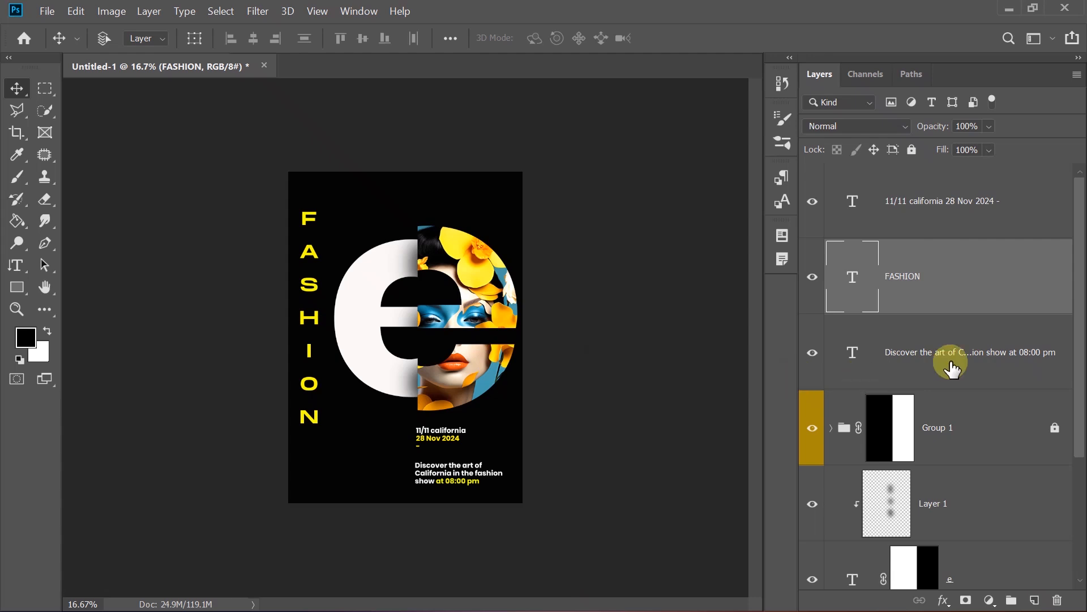
# Duplicate the date text block and move the copy above the portrait half of the "e", near the poster's top
pyautogui.click(952, 367)
pyautogui.click(933, 213)
pyautogui.hotkey('ctrl', 'j')
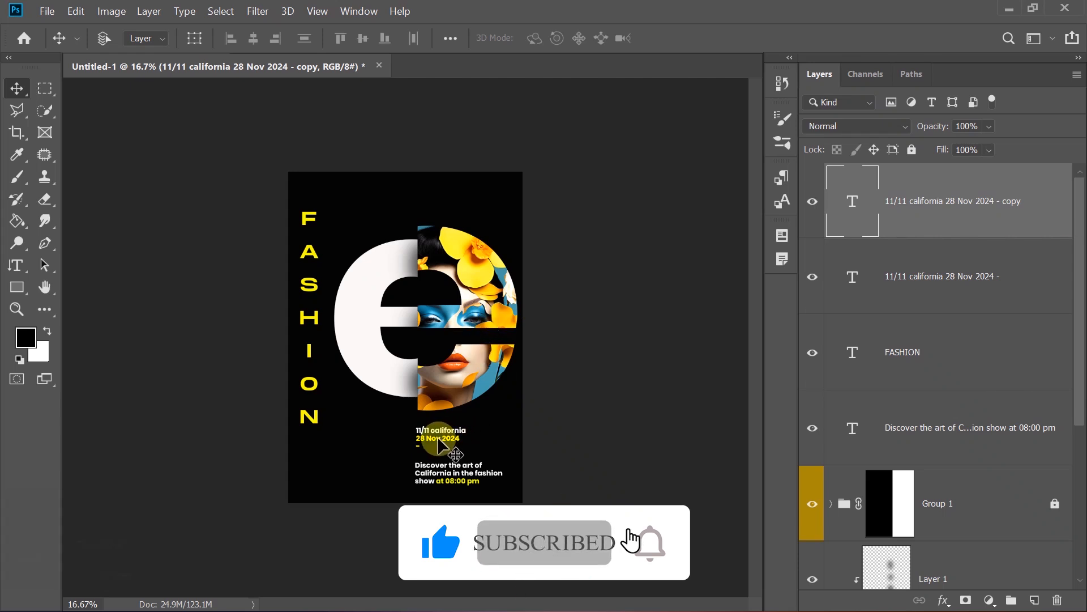
pyautogui.moveTo(439, 442); pyautogui.dragTo(425, 203)
# Replace the copied block's text with "EXHIBITION."
pyautogui.doubleClick(425, 202)
pyautogui.write('e')
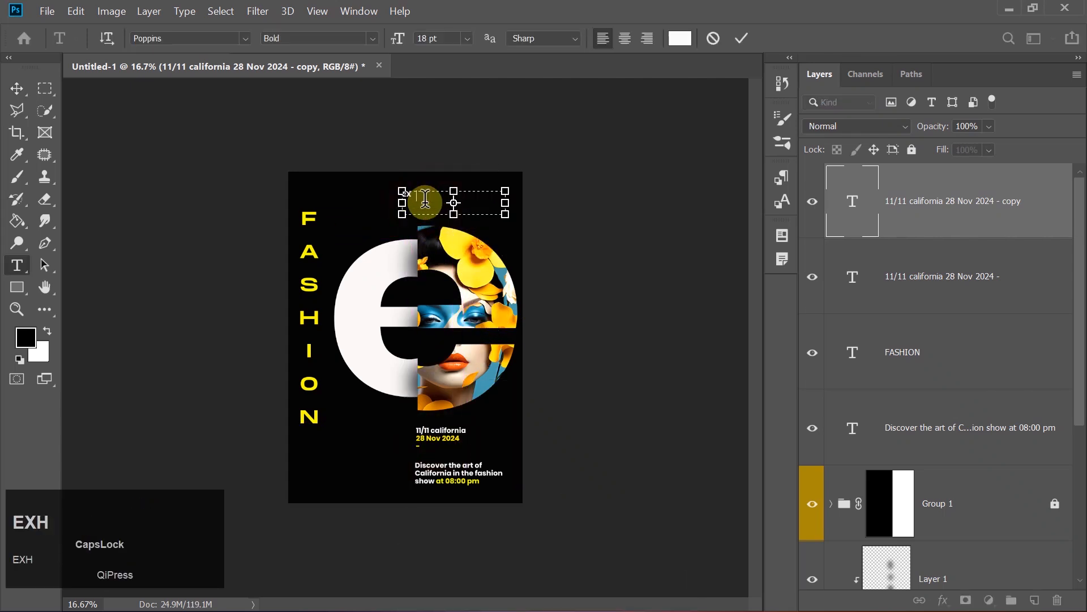
pyautogui.write('XHIBT')
pyautogui.press('BackSpace')
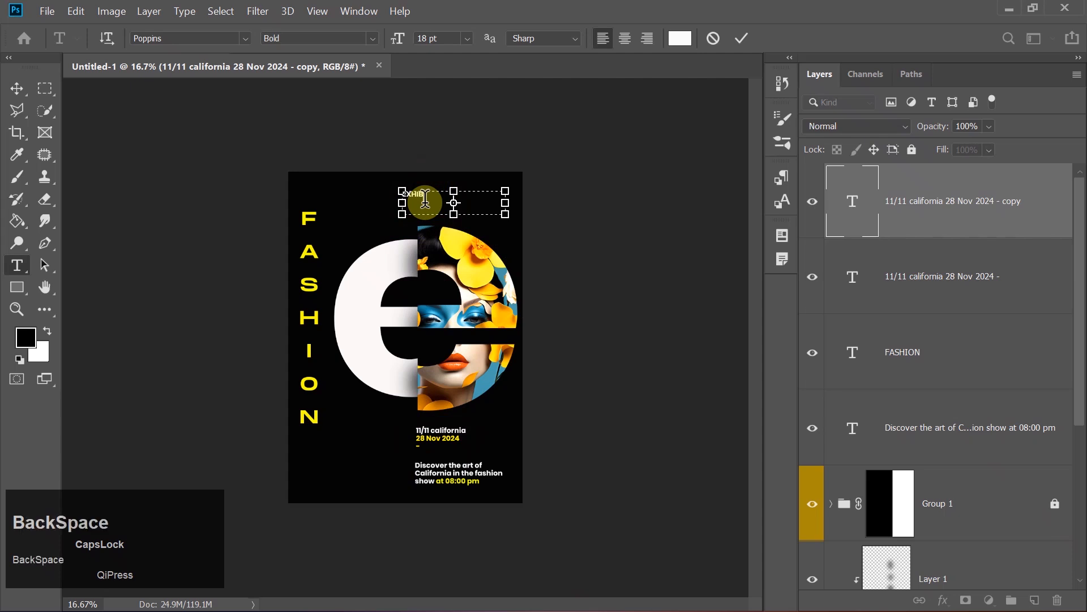
pyautogui.write('ITION')
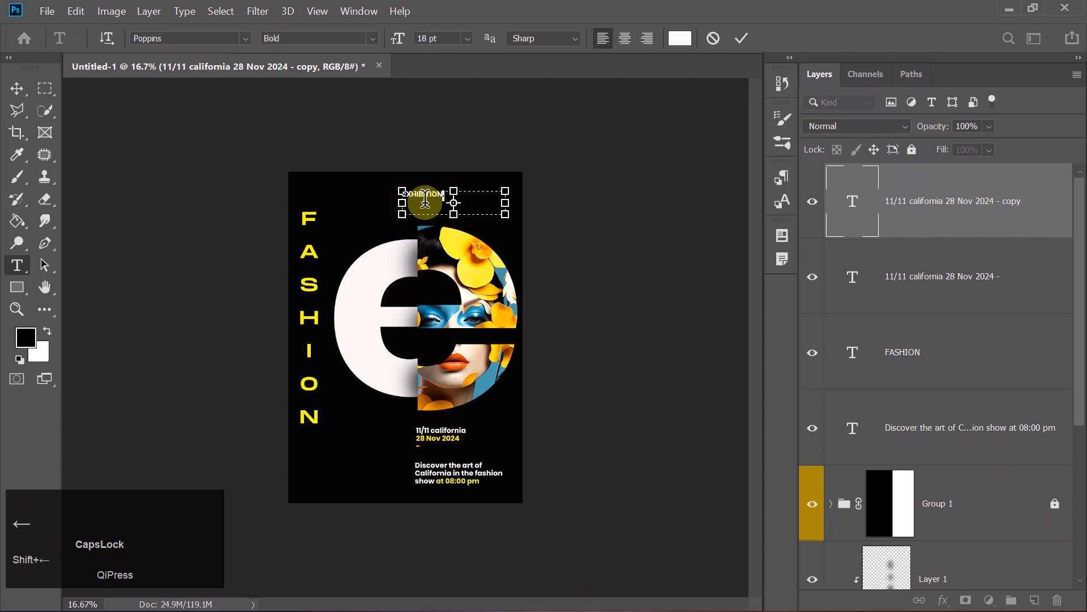
# Colour the period at the end of "EXHIBITION." golden yellow
pyautogui.click(680, 38)
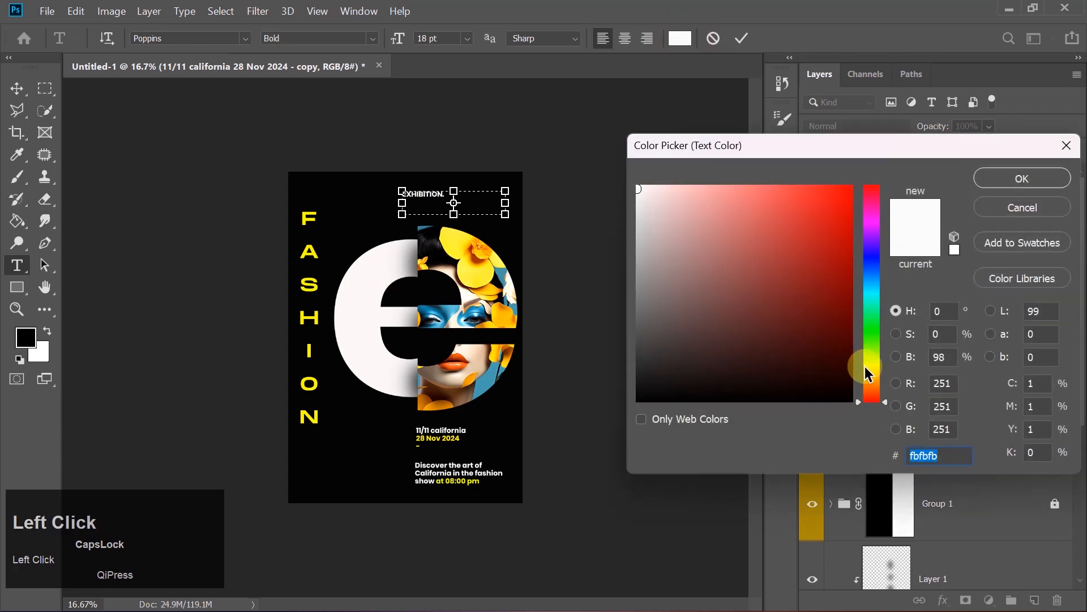
pyautogui.moveTo(875, 375); pyautogui.dragTo(873, 370)
pyautogui.click(848, 186)
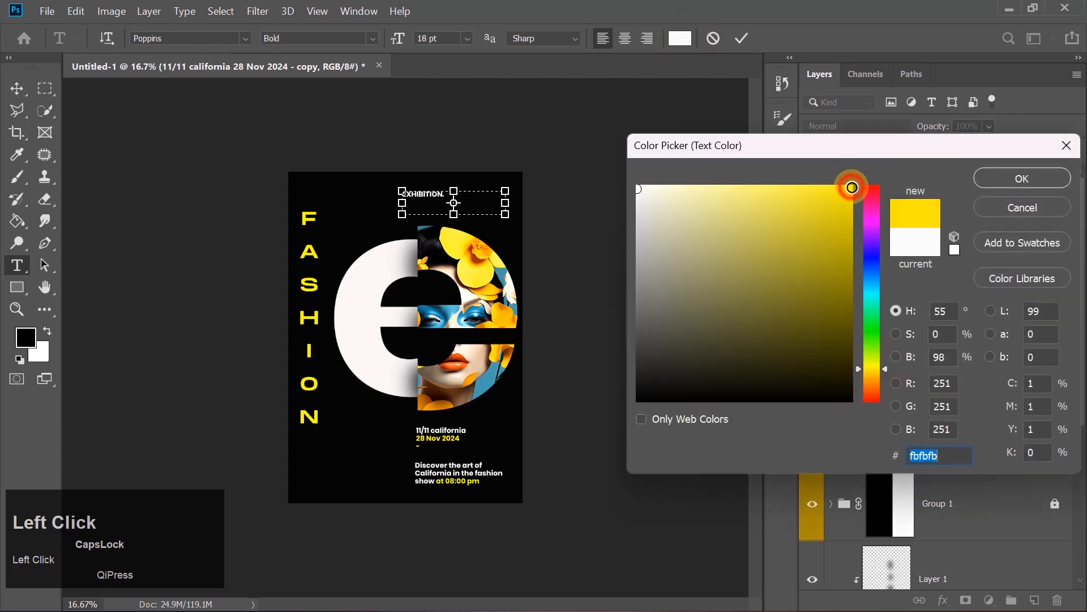
pyautogui.press('Return')
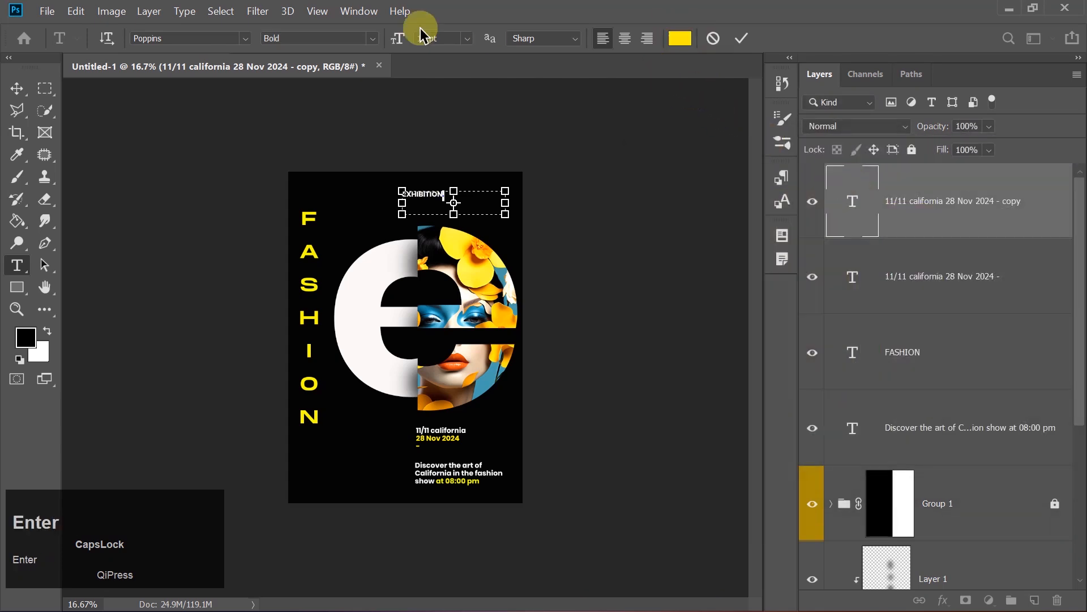
# Select all of the "EXHIBITION." text and set its font to Monument Extended Regular
pyautogui.click(352, 13)
pyautogui.click(352, 12)
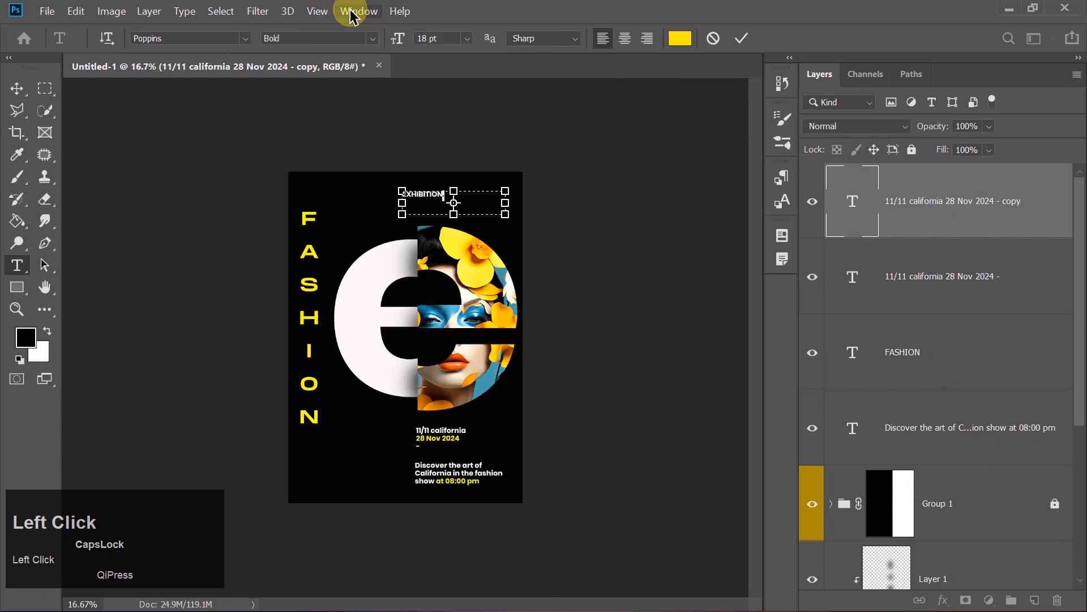
pyautogui.click(420, 195)
pyautogui.hotkey('ctrl', 'a')
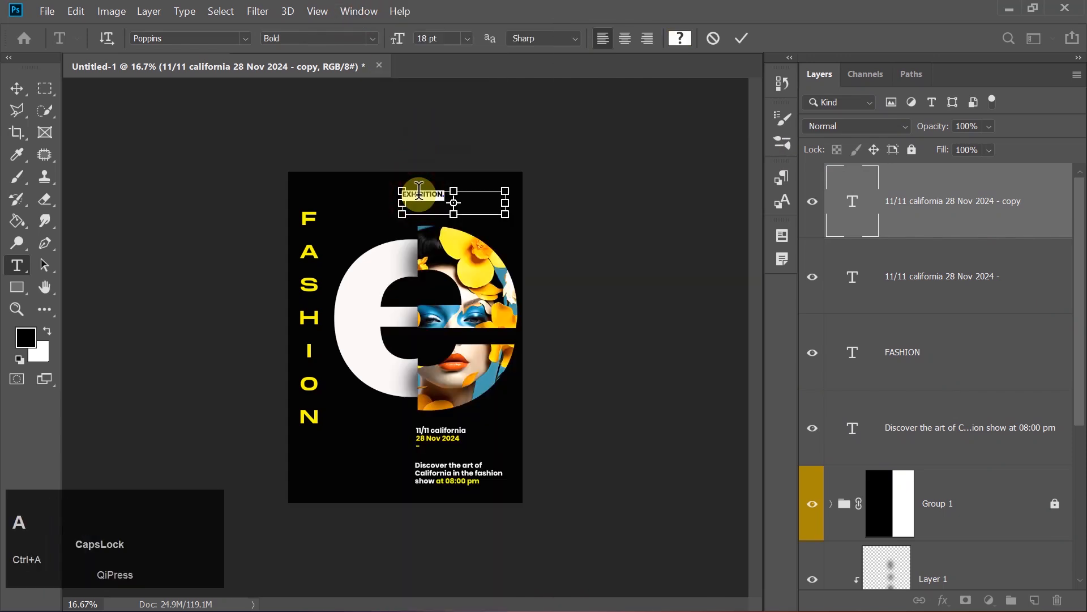
pyautogui.click(362, 9)
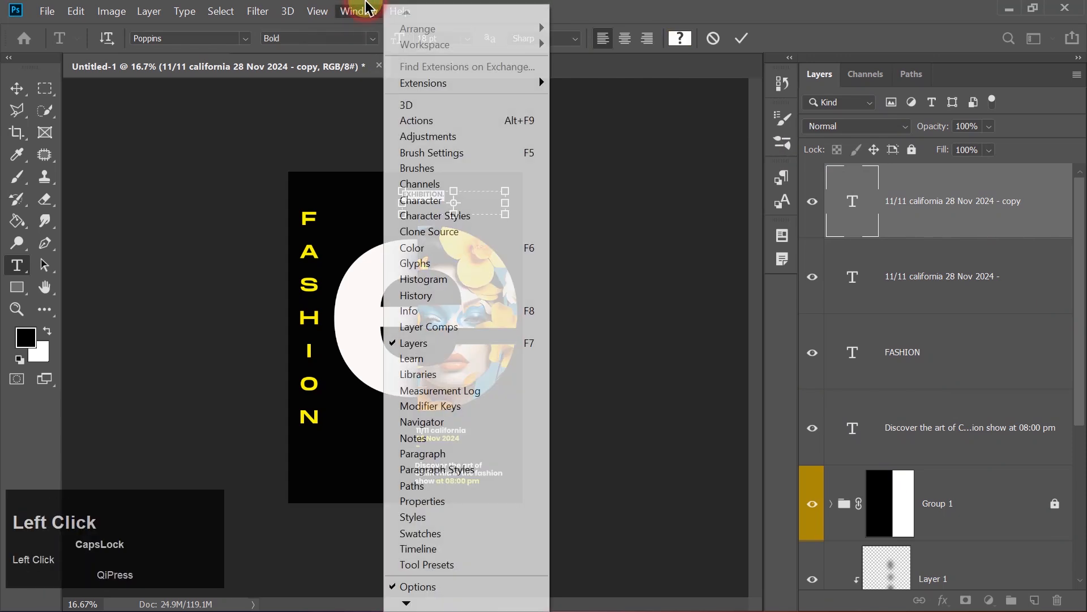
pyautogui.click(467, 503)
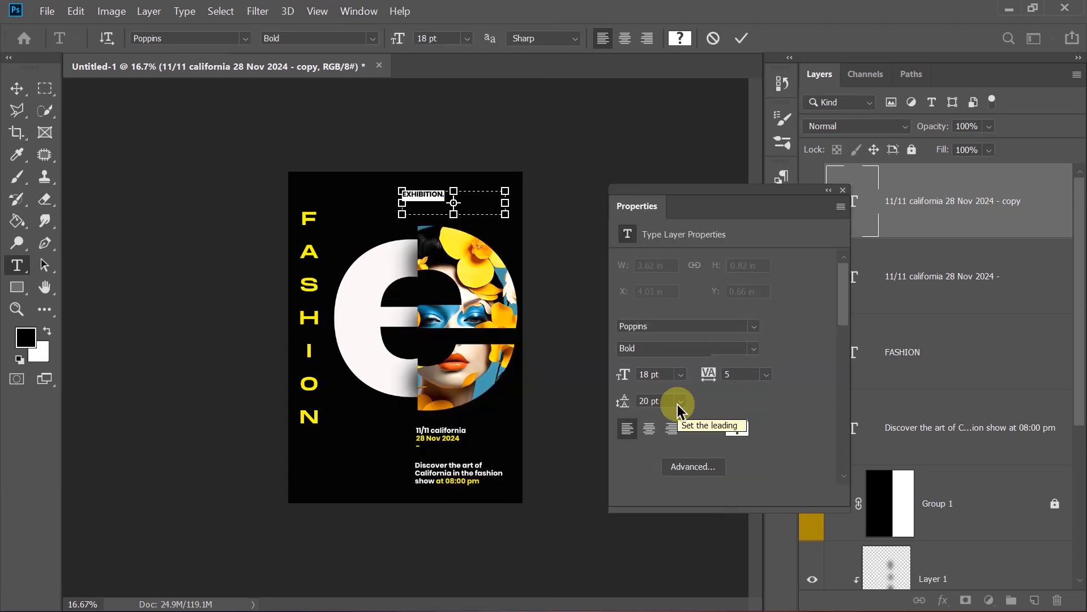
pyautogui.click(646, 327)
pyautogui.press('capslock')
pyautogui.write('M')
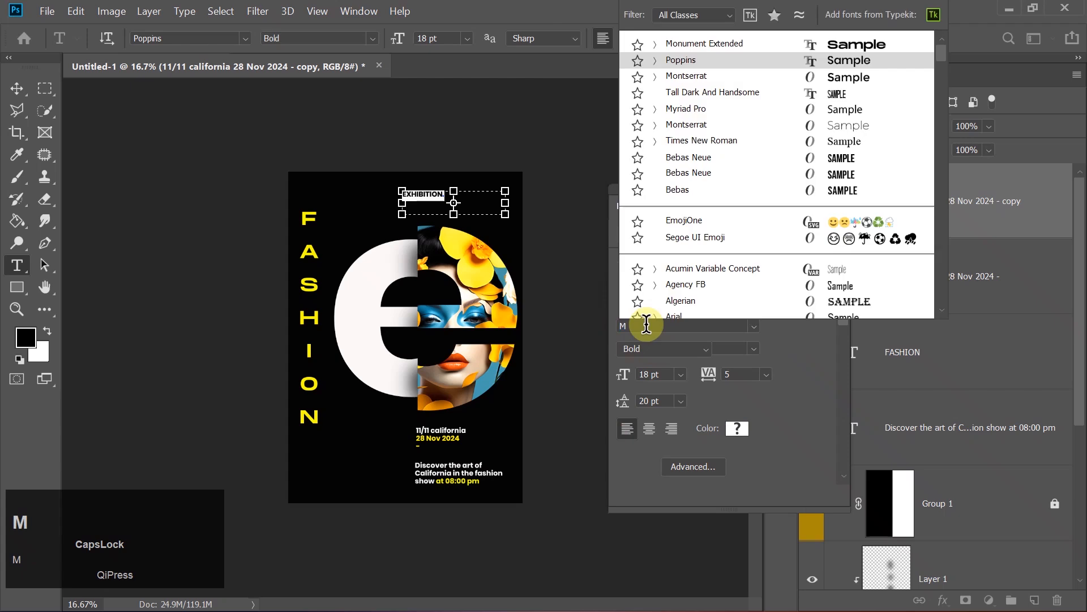
pyautogui.write('ONU')
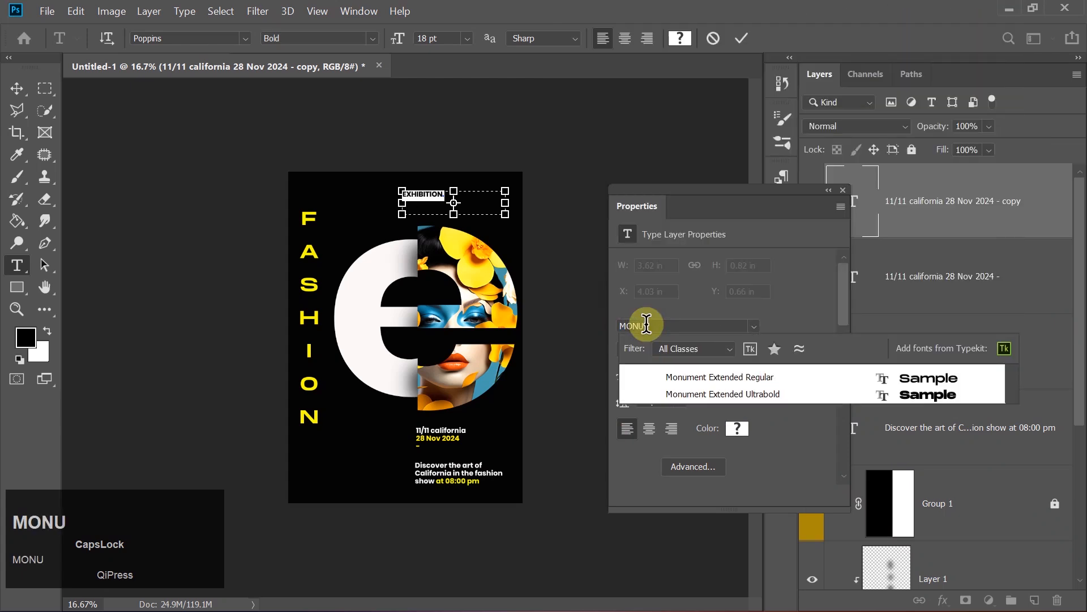
pyautogui.click(746, 379)
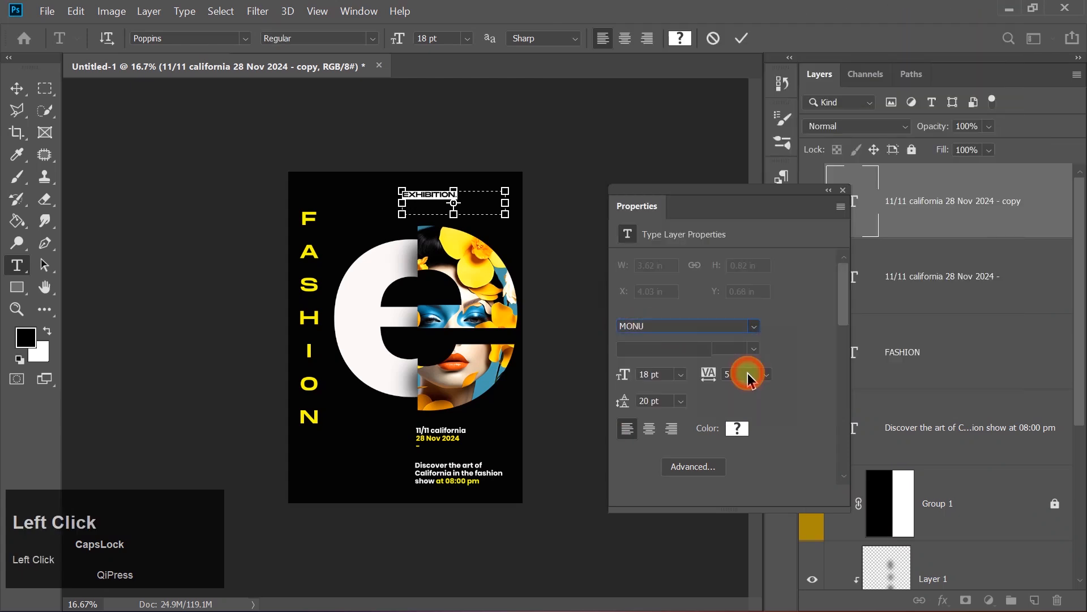
# Set the font size of the "EXHIBITION." text to 45 pt
pyautogui.click(660, 374)
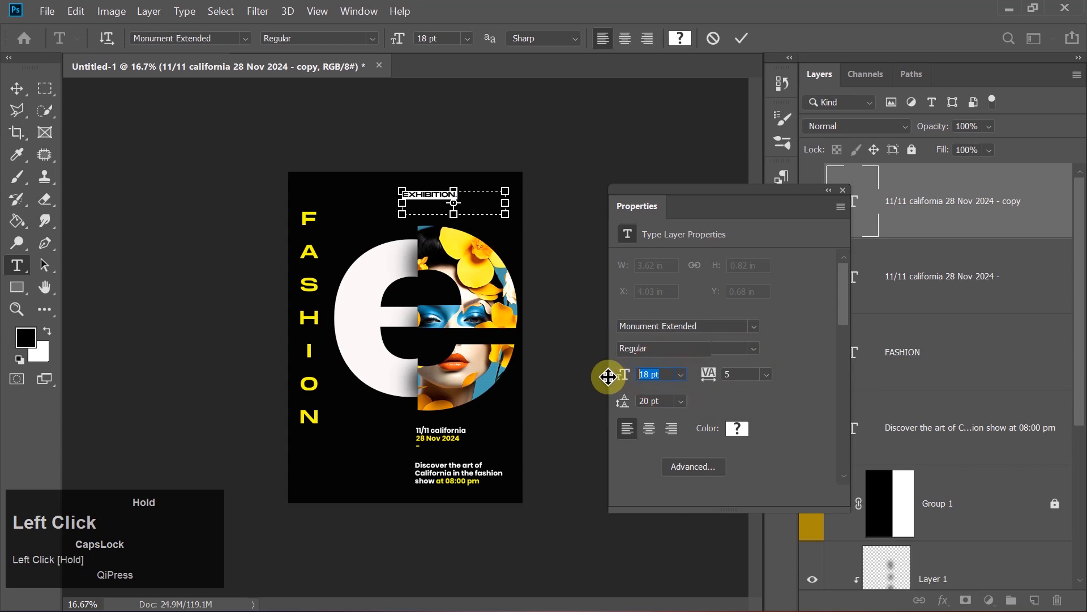
pyautogui.write('45')
pyautogui.press('Return')
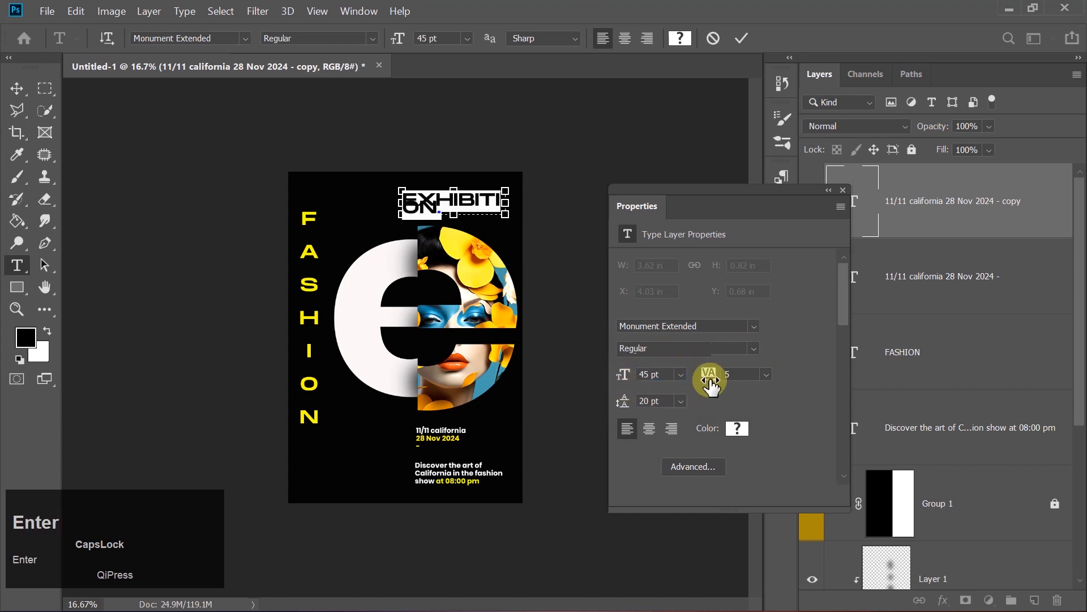
pyautogui.click(735, 373)
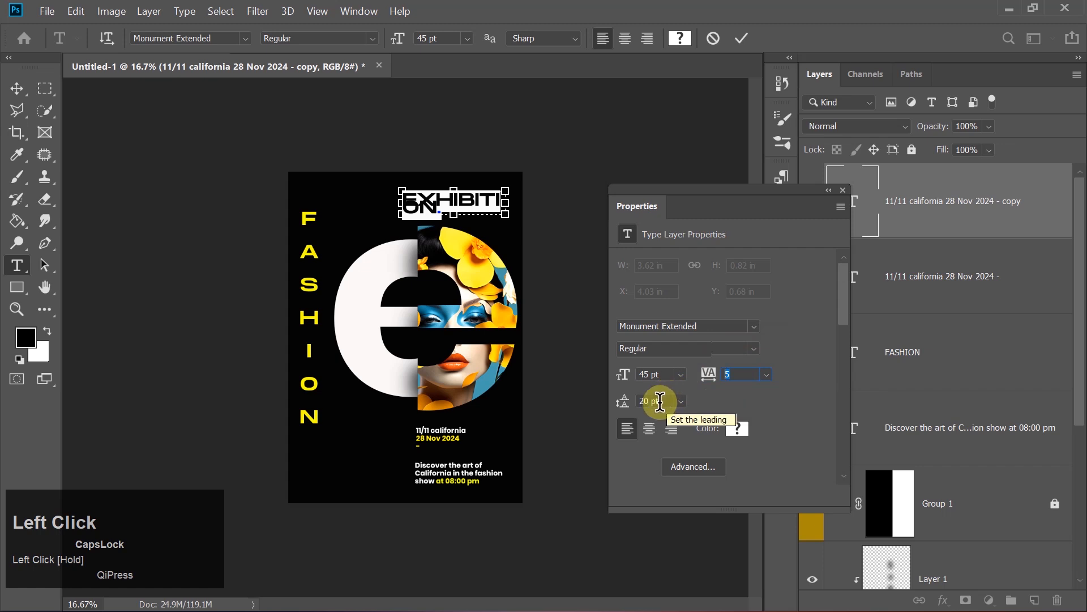
pyautogui.moveTo(663, 401); pyautogui.dragTo(685, 400)
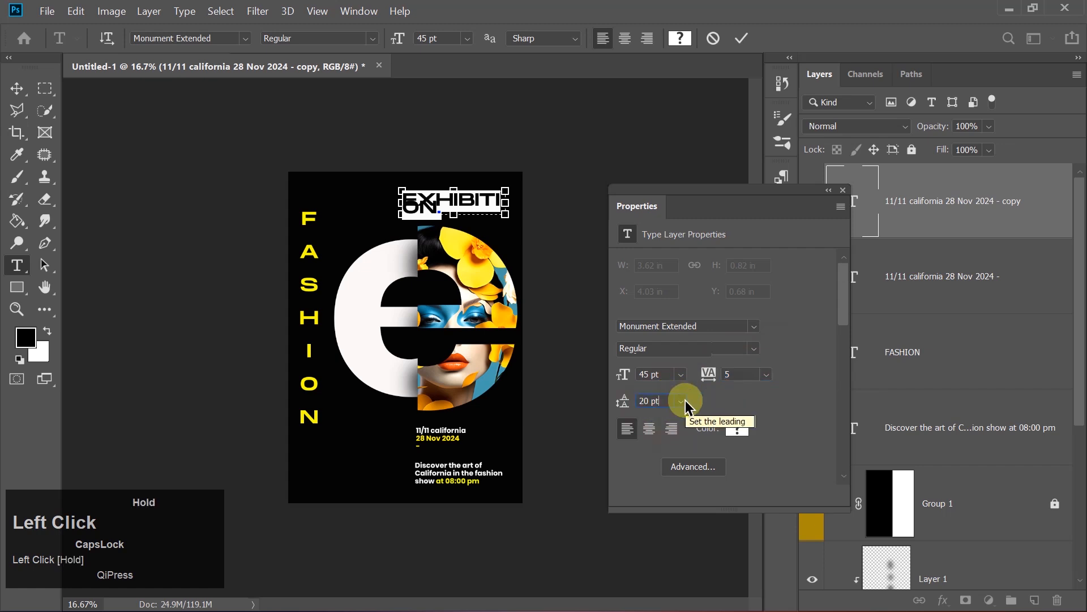
# Close the text properties and widen the "EXHIBITION." text box until the word fits on one line, then commit the text
pyautogui.click(843, 190)
pyautogui.moveTo(508, 208); pyautogui.dragTo(554, 205)
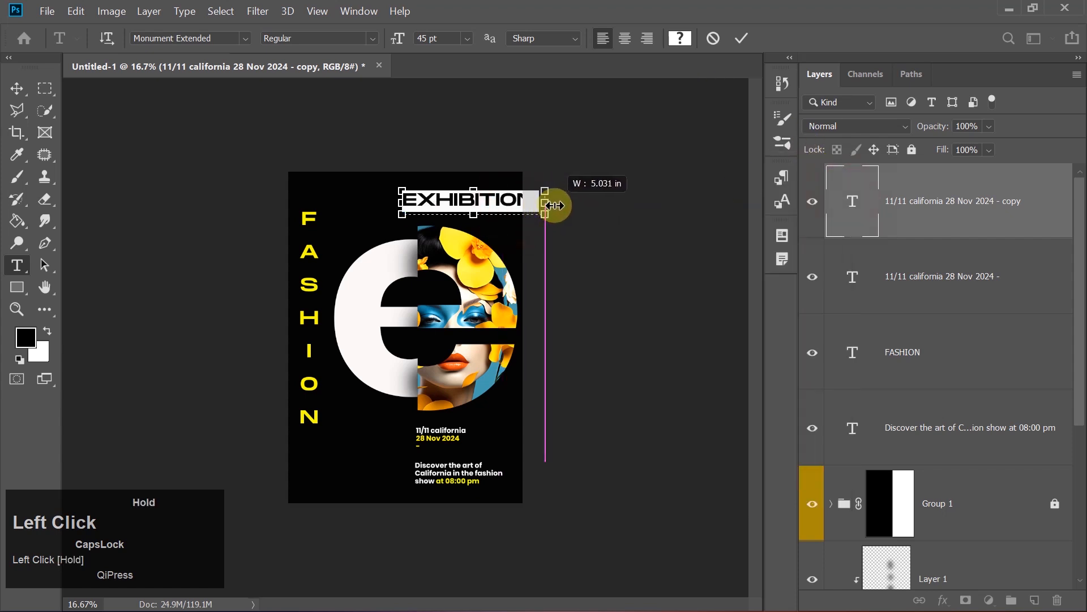
pyautogui.click(741, 38)
# Move the "EXHIBITION." heading left and slightly down so it sits fully on the poster just above the large "e"
pyautogui.press('v')
pyautogui.moveTo(429, 189); pyautogui.dragTo(433, 207)
pyautogui.press('Down')
pyautogui.press('Down')
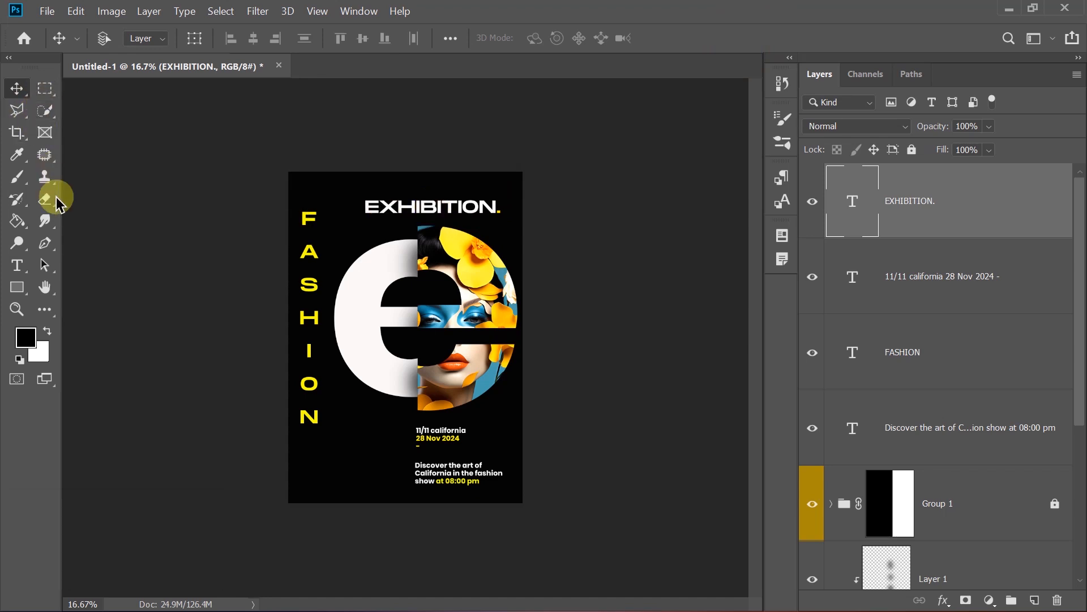
# Draw an unfilled rectangle about 591 by 427 px with a 5 px yellow stroke below the vertical "FASHION" text
pyautogui.click(16, 288)
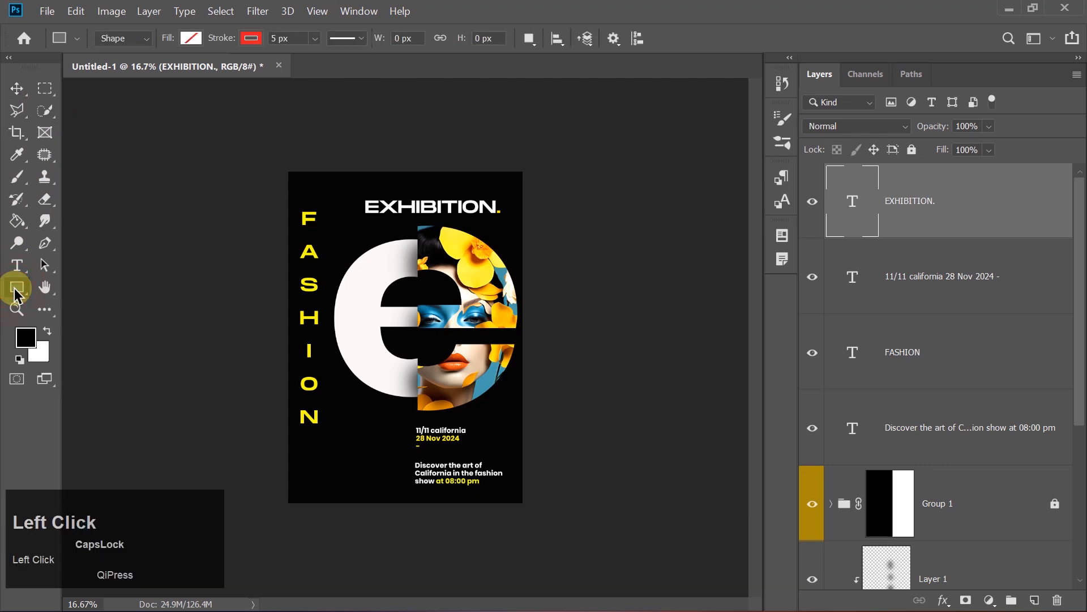
pyautogui.click(251, 38)
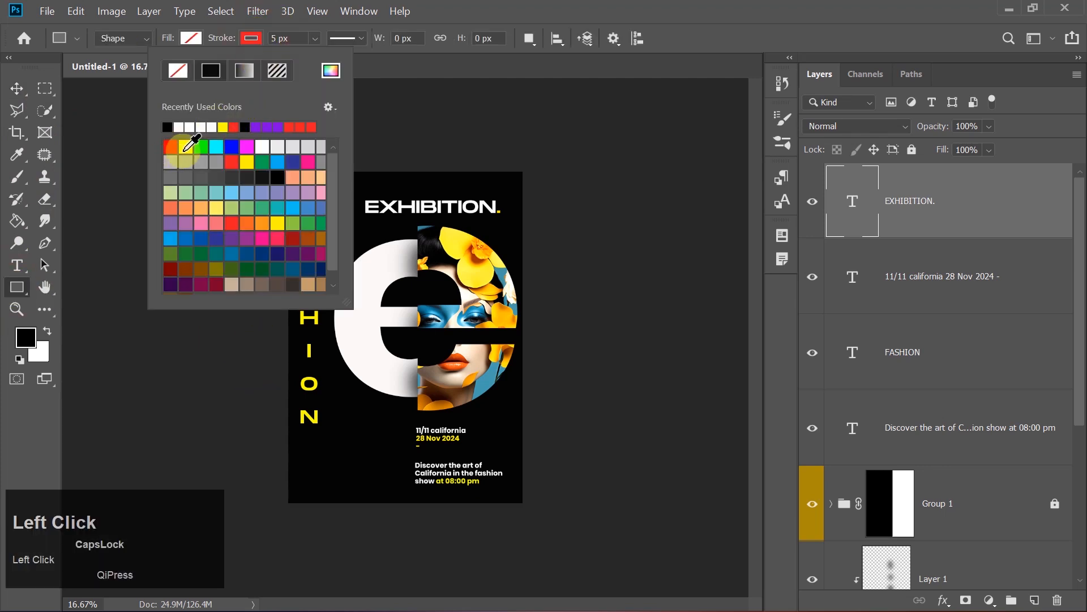
pyautogui.click(186, 149)
pyautogui.click(251, 38)
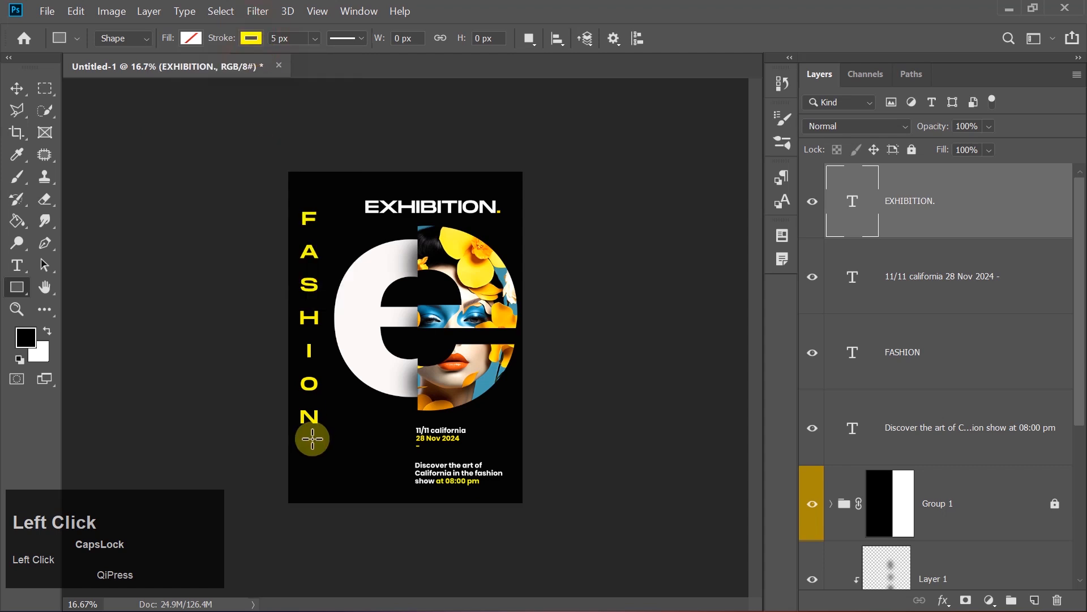
pyautogui.moveTo(306, 447); pyautogui.dragTo(361, 486)
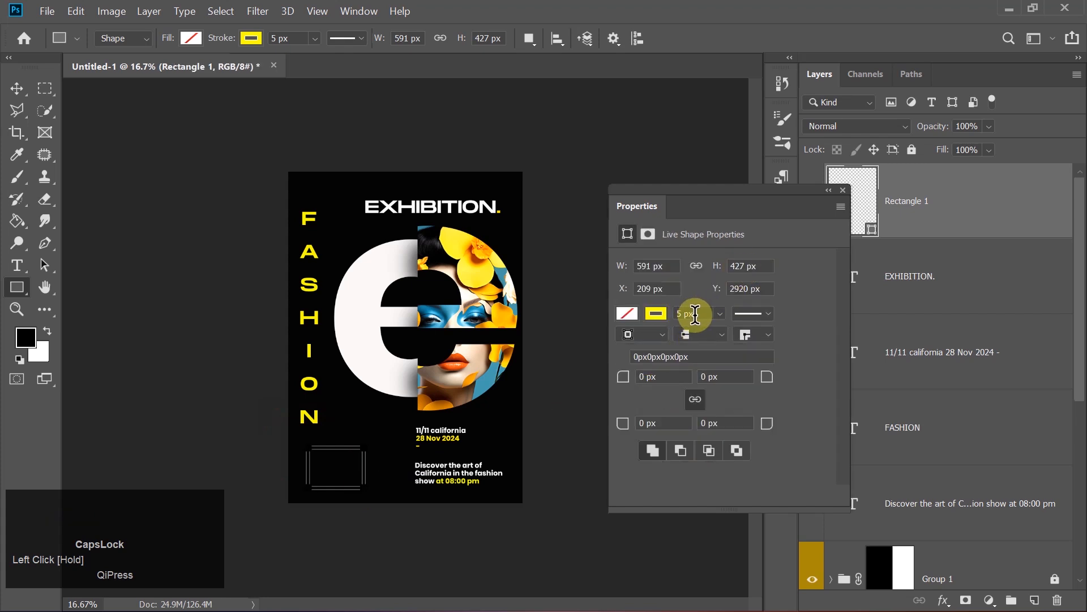
pyautogui.click(843, 191)
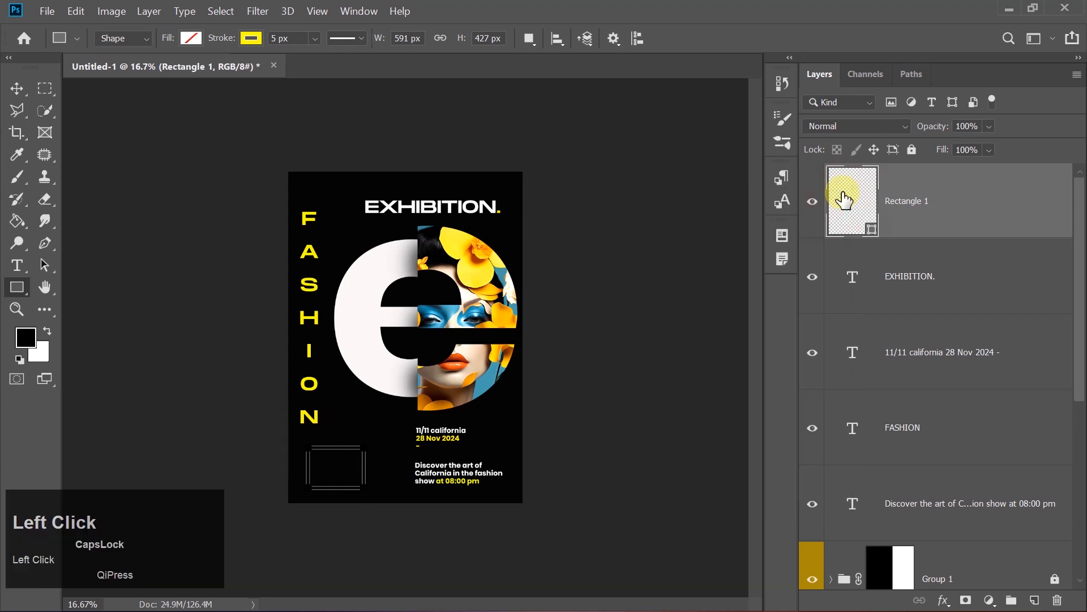
# Select the rectangle's lower-left portion and add a layer mask that leaves only an L-shaped corner line
pyautogui.click(19, 86)
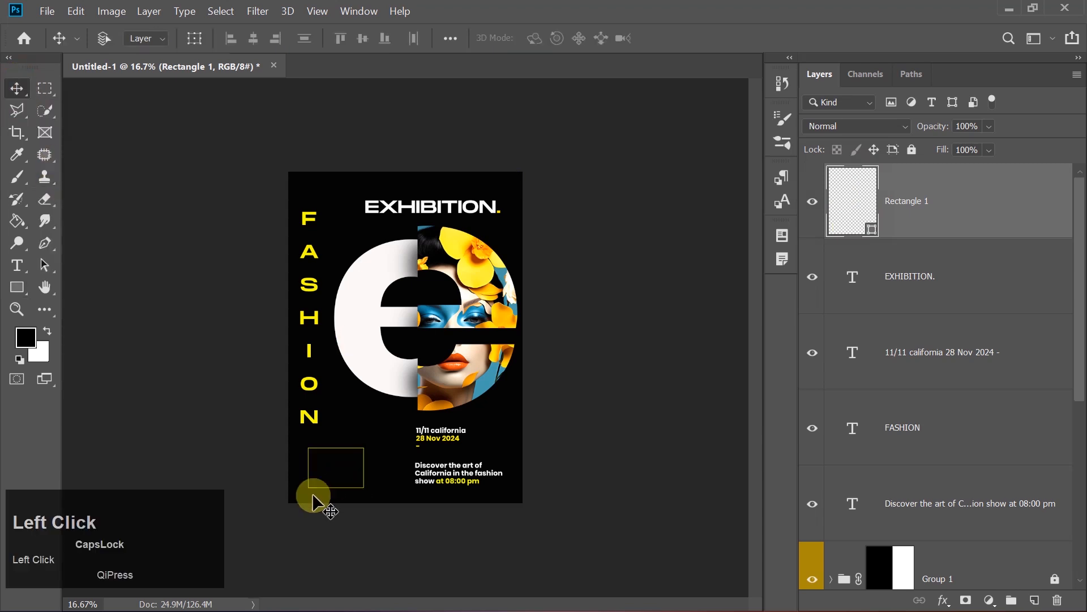
pyautogui.click(45, 90)
pyautogui.moveTo(300, 453); pyautogui.dragTo(355, 494)
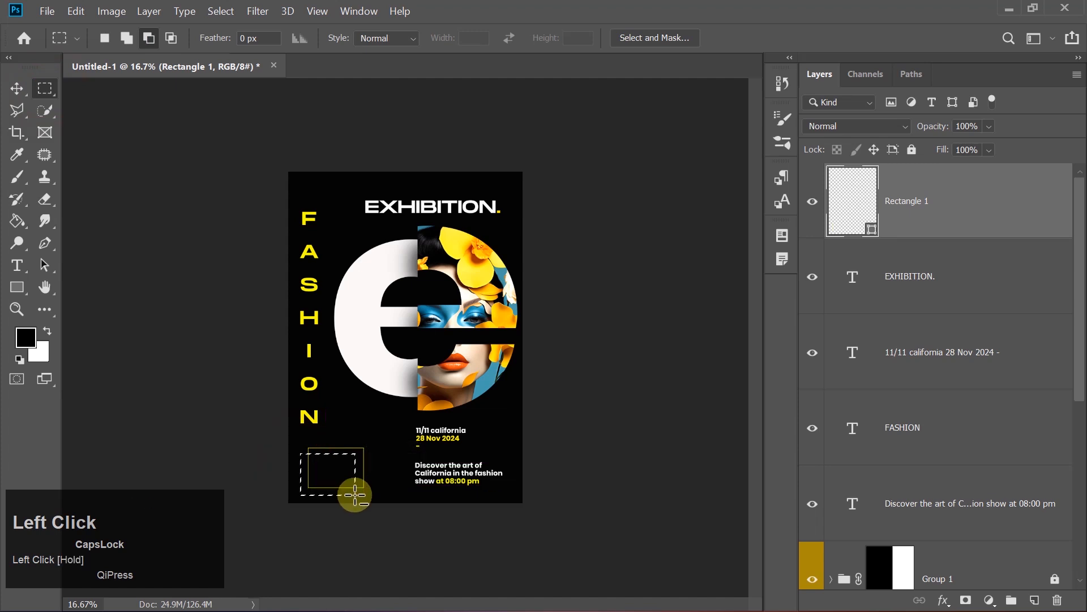
pyautogui.click(967, 601)
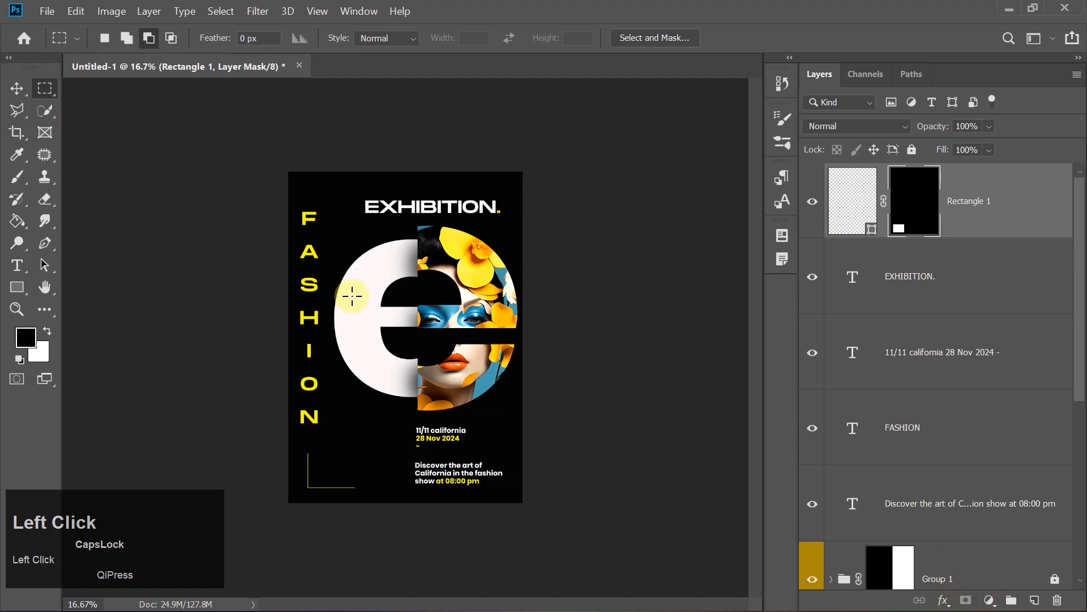
# Nudge the yellow L-shaped corner line slightly left beneath the vertical "FASHION" text
pyautogui.click(16, 89)
pyautogui.press('Left')
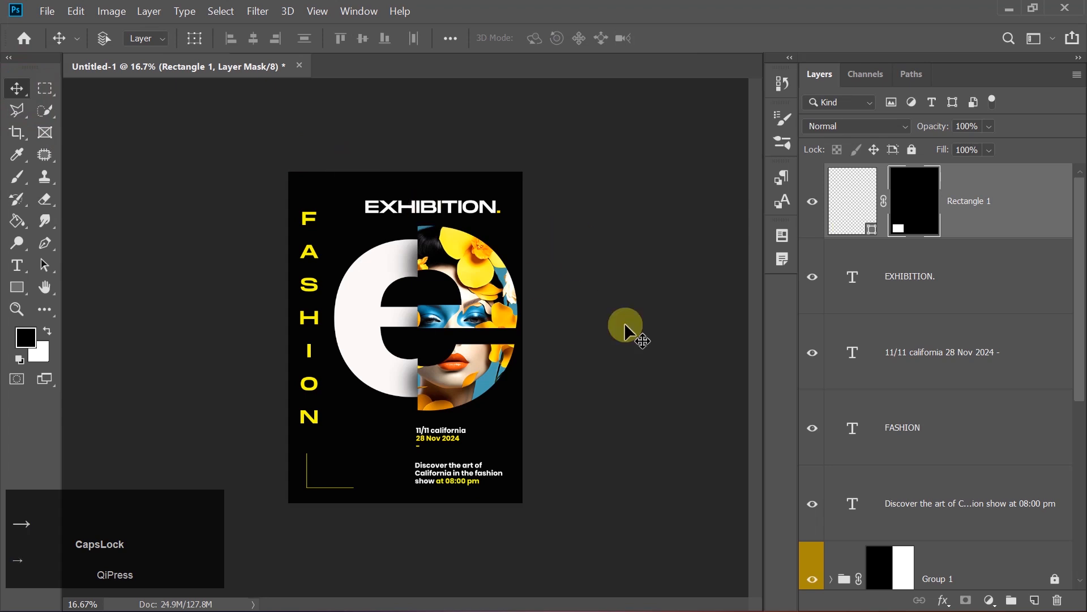
pyautogui.hotkey('ctrl', '=')
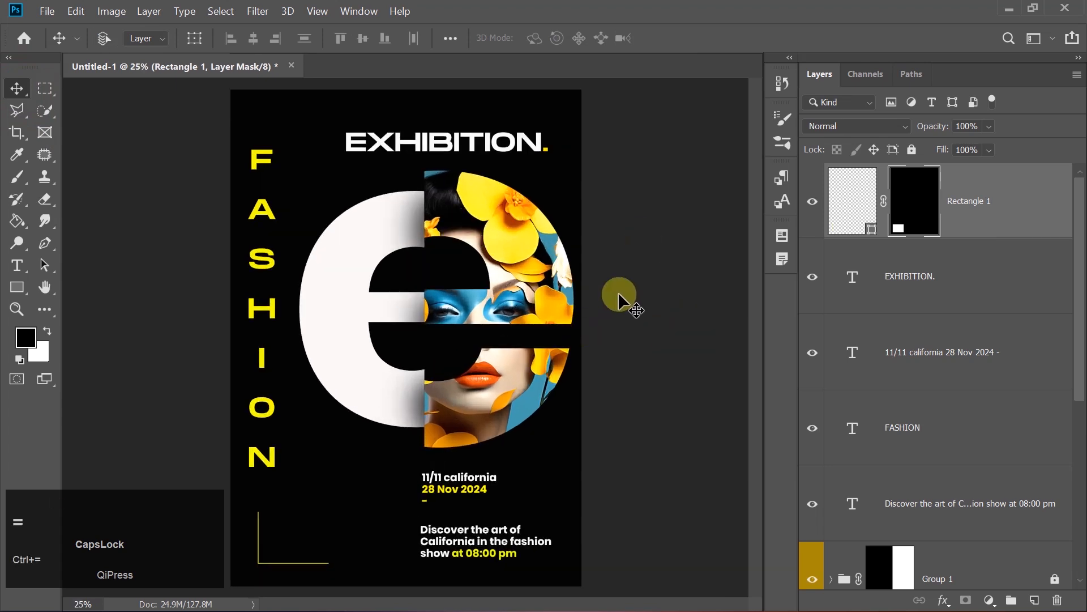